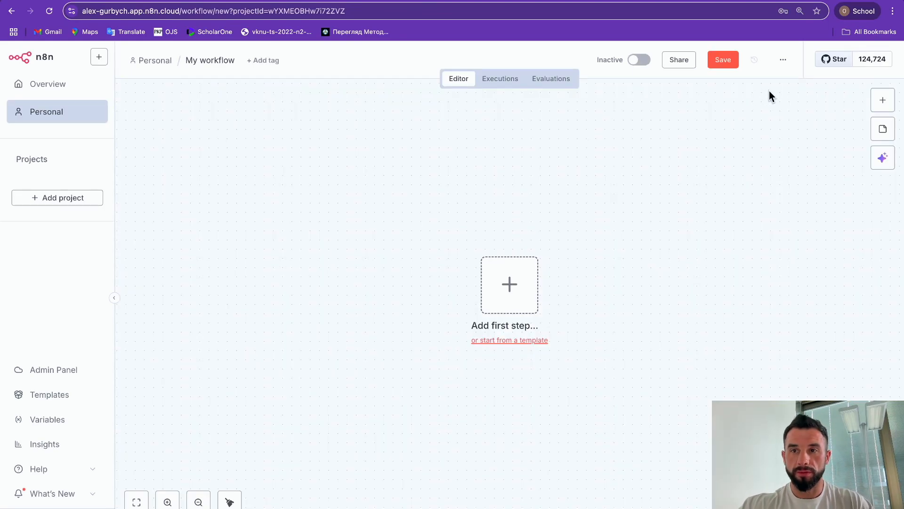
Step: Import the workflow file pre-sale-chatbot (1).json from Downloads with Import from File
{"action": "left_click", "coordinate": [783, 60]}
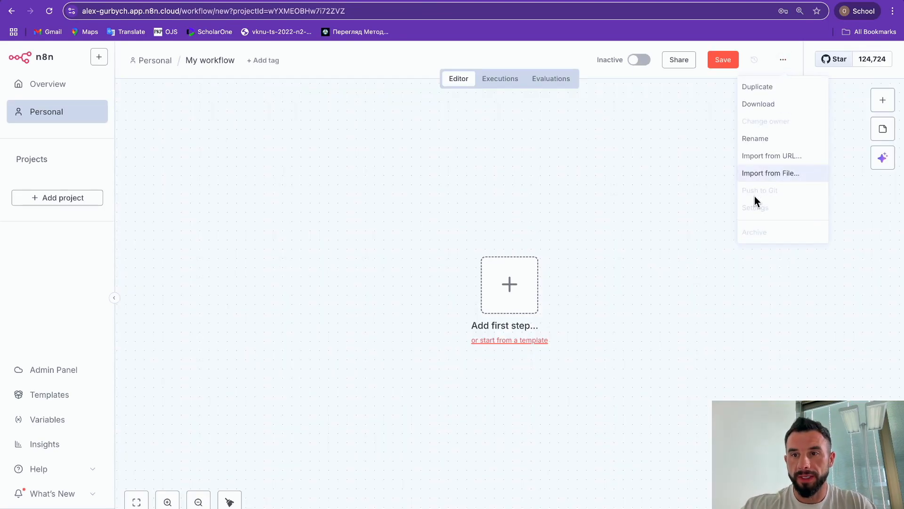
{"action": "left_click", "coordinate": [756, 174]}
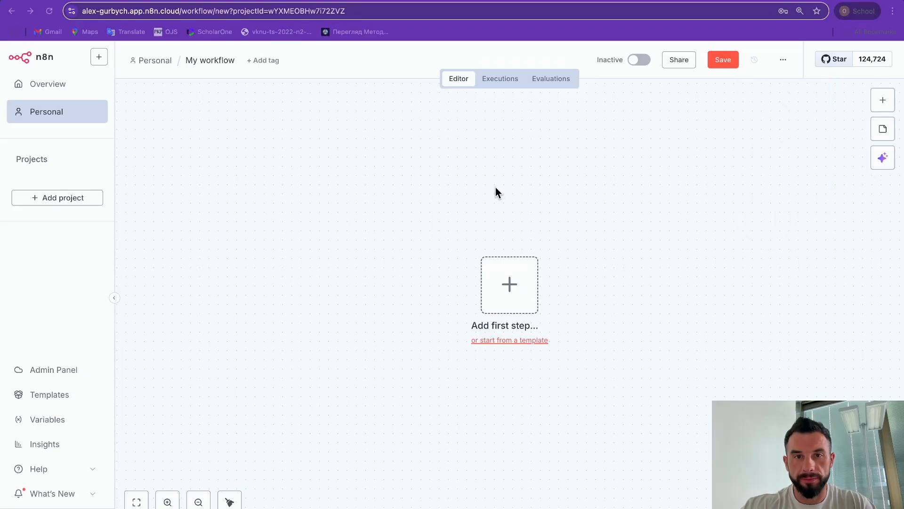
{"action": "left_click", "coordinate": [726, 459]}
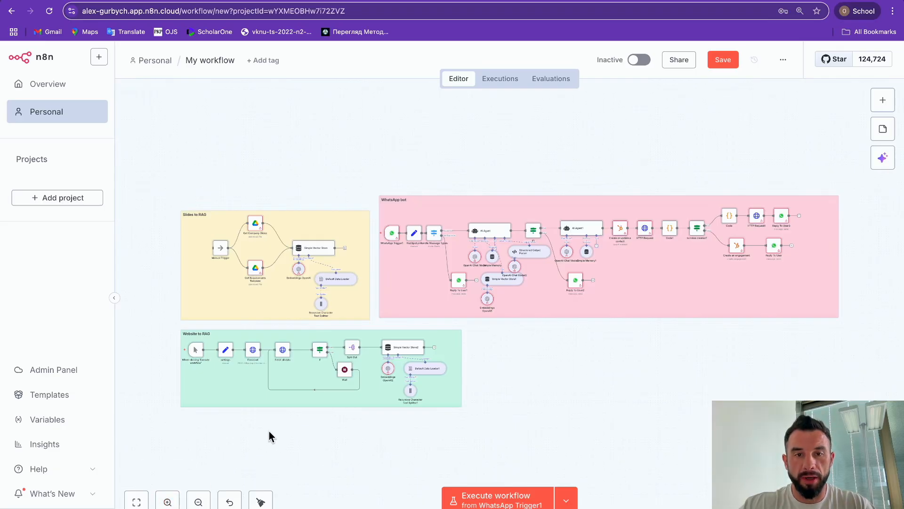
Step: Select and inspect the imported Slides to RAG group on the canvas
{"action": "scroll", "coordinate": [269, 434], "scroll_direction": "up", "scroll_amount": 3}
{"action": "left_click_drag", "start_coordinate": [247, 135], "coordinate": [561, 324]}
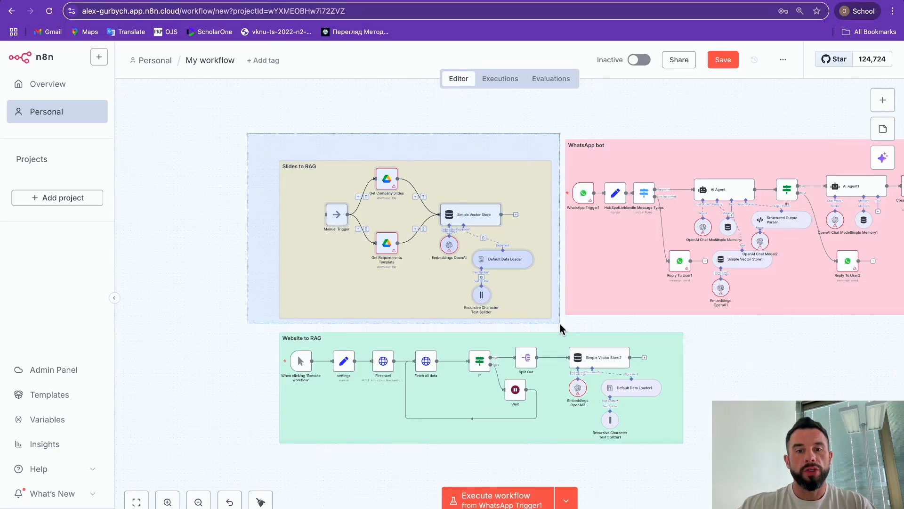
{"action": "left_click_drag", "start_coordinate": [560, 323], "coordinate": [561, 324]}
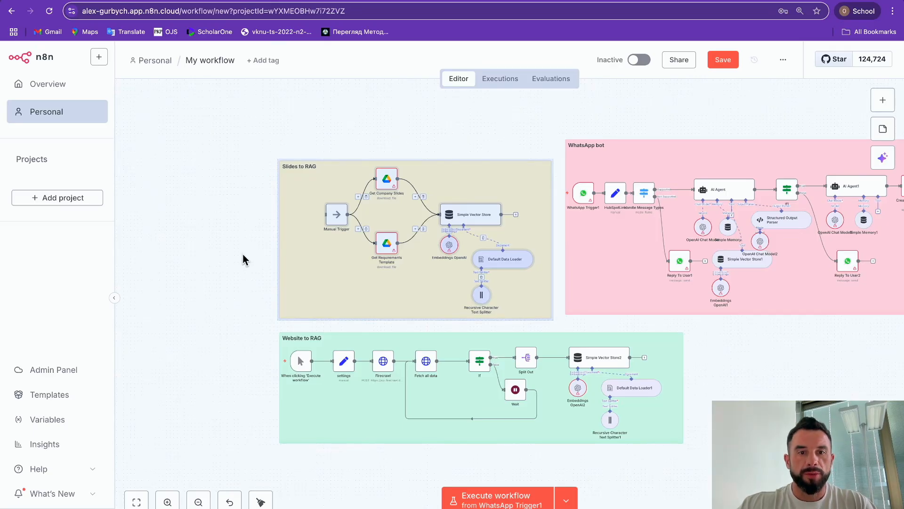
{"action": "left_click", "coordinate": [251, 271]}
{"action": "scroll", "coordinate": [251, 271], "scroll_direction": "down", "scroll_amount": 3}
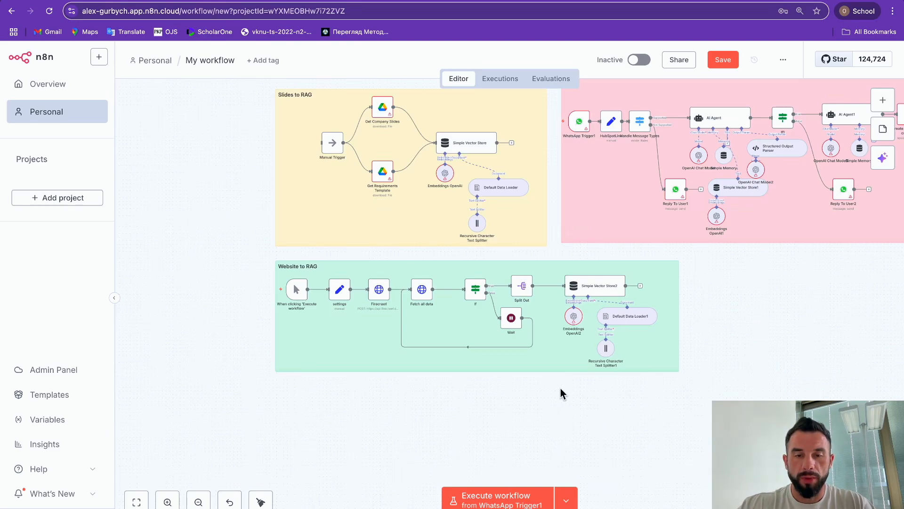
{"action": "scroll", "coordinate": [563, 385], "scroll_direction": "up", "scroll_amount": 3}
{"action": "scroll", "coordinate": [563, 386], "scroll_direction": "right", "scroll_amount": 1}
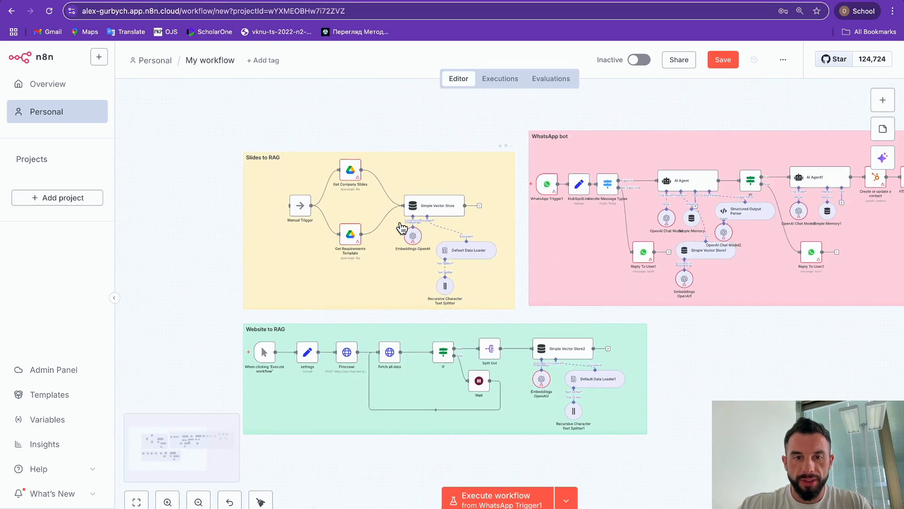
Step: Select the Slides to RAG and Website to RAG groups and zoom around them
{"action": "left_click_drag", "start_coordinate": [176, 103], "coordinate": [485, 322]}
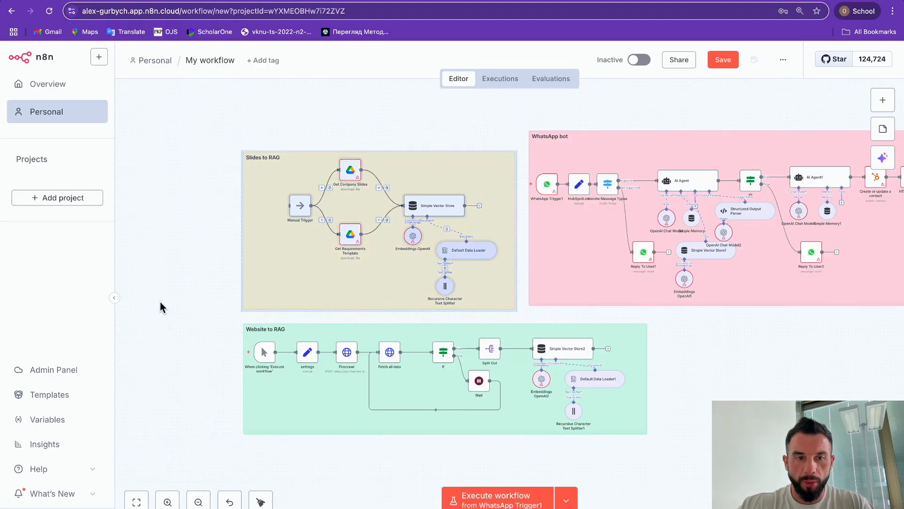
{"action": "left_click", "coordinate": [212, 312]}
{"action": "left_click_drag", "start_coordinate": [213, 304], "coordinate": [670, 450]}
{"action": "scroll", "coordinate": [669, 451], "scroll_direction": "up", "scroll_amount": 3}
{"action": "scroll", "coordinate": [620, 384], "scroll_direction": "down", "scroll_amount": 2}
{"action": "scroll", "coordinate": [422, 391], "scroll_direction": "left", "scroll_amount": 8}
{"action": "scroll", "coordinate": [422, 392], "scroll_direction": "up", "scroll_amount": 5}
{"action": "scroll", "coordinate": [424, 398], "scroll_direction": "up", "scroll_amount": 1}
{"action": "scroll", "coordinate": [424, 398], "scroll_direction": "down", "scroll_amount": 2}
{"action": "scroll", "coordinate": [424, 398], "scroll_direction": "up", "scroll_amount": 2}
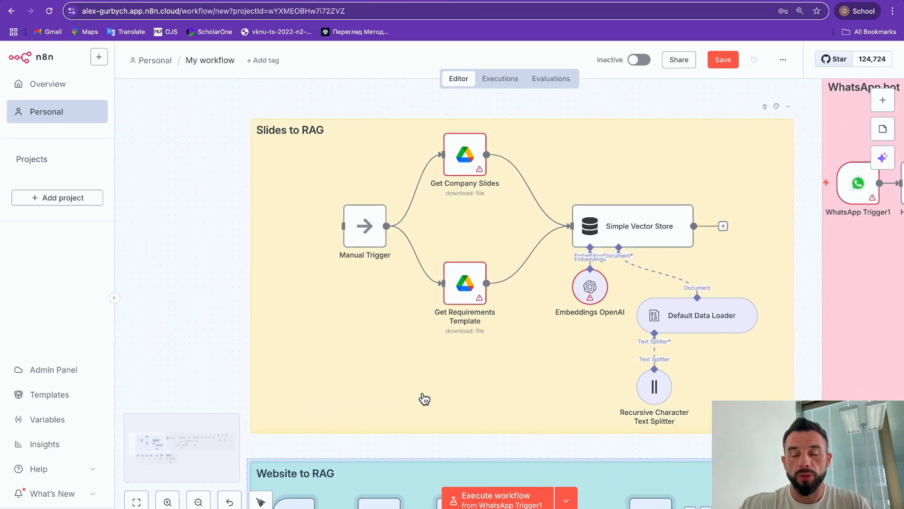
{"action": "scroll", "coordinate": [423, 398], "scroll_direction": "up", "scroll_amount": 1}
{"action": "scroll", "coordinate": [424, 399], "scroll_direction": "right", "scroll_amount": 1}
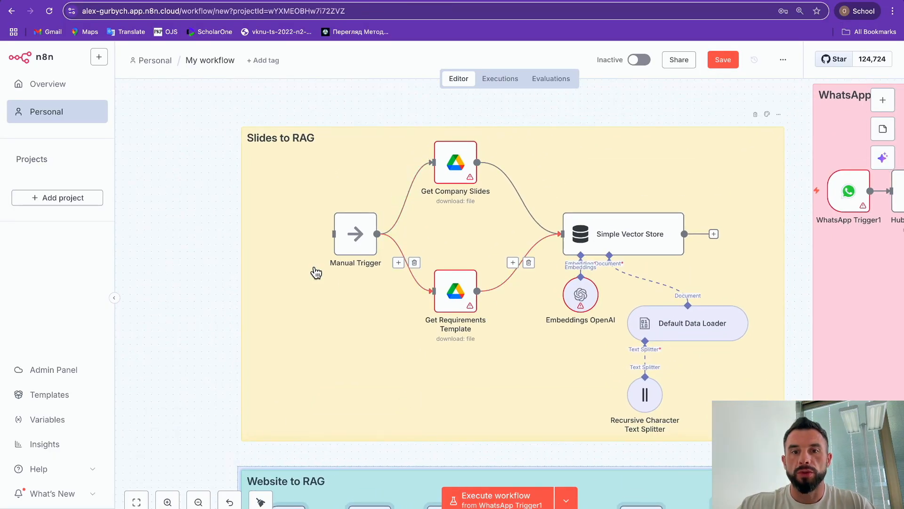
Step: Pan across the WhatsApp bot group, then open the Get Company Slides node
{"action": "scroll", "coordinate": [279, 295], "scroll_direction": "down", "scroll_amount": 3}
{"action": "scroll", "coordinate": [279, 294], "scroll_direction": "down", "scroll_amount": 4}
{"action": "scroll", "coordinate": [351, 278], "scroll_direction": "right", "scroll_amount": 5}
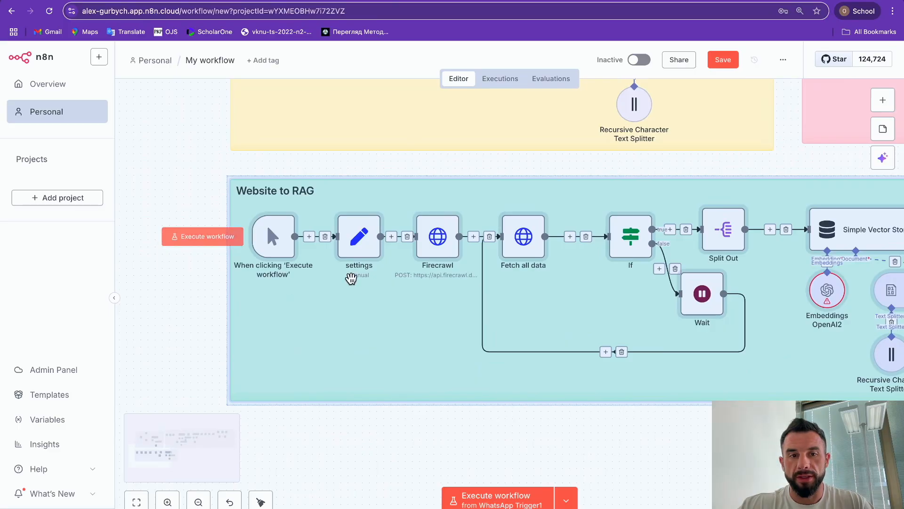
{"action": "scroll", "coordinate": [580, 271], "scroll_direction": "left", "scroll_amount": 6}
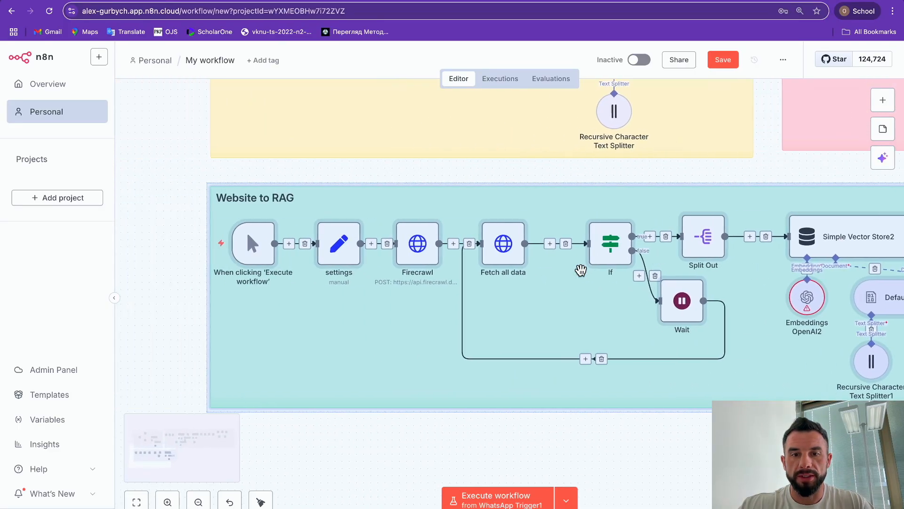
{"action": "scroll", "coordinate": [581, 271], "scroll_direction": "right", "scroll_amount": 3}
{"action": "scroll", "coordinate": [580, 271], "scroll_direction": "down", "scroll_amount": 10}
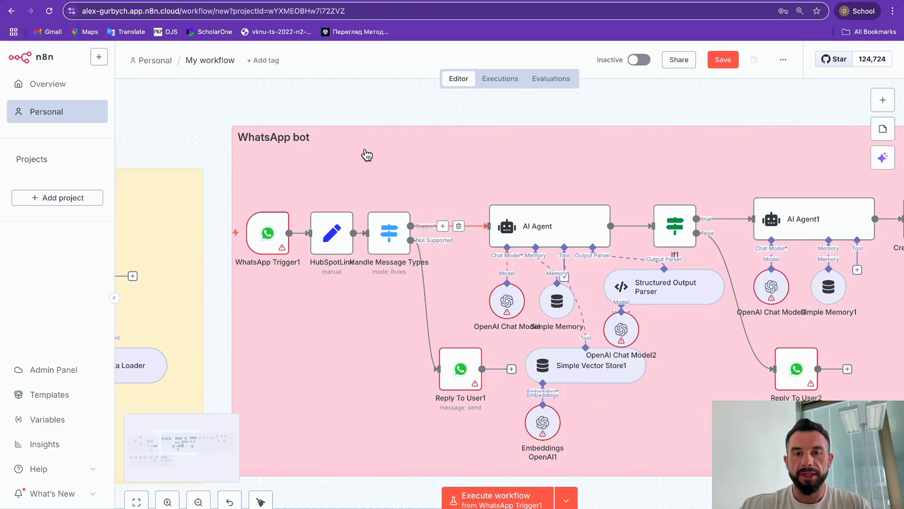
{"action": "scroll", "coordinate": [366, 155], "scroll_direction": "right", "scroll_amount": 3}
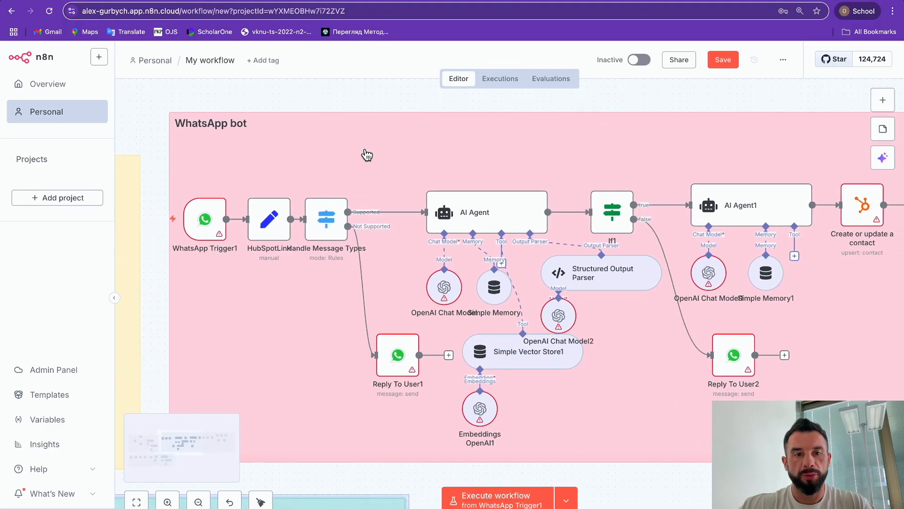
{"action": "scroll", "coordinate": [367, 155], "scroll_direction": "right", "scroll_amount": 12}
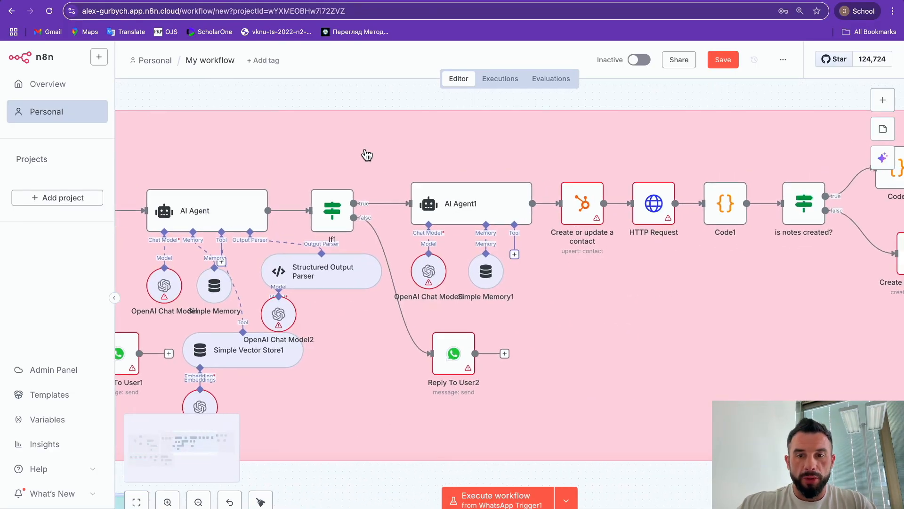
{"action": "scroll", "coordinate": [366, 155], "scroll_direction": "right", "scroll_amount": 1}
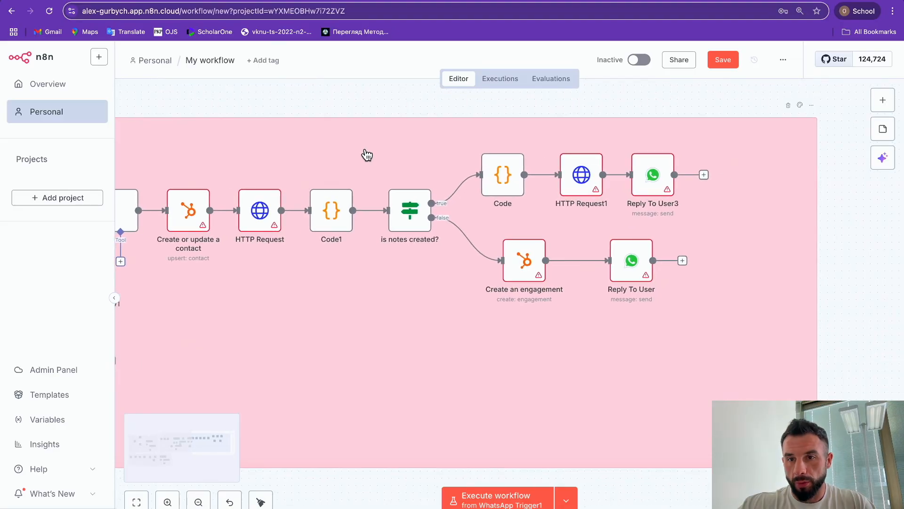
{"action": "scroll", "coordinate": [367, 155], "scroll_direction": "left", "scroll_amount": 7}
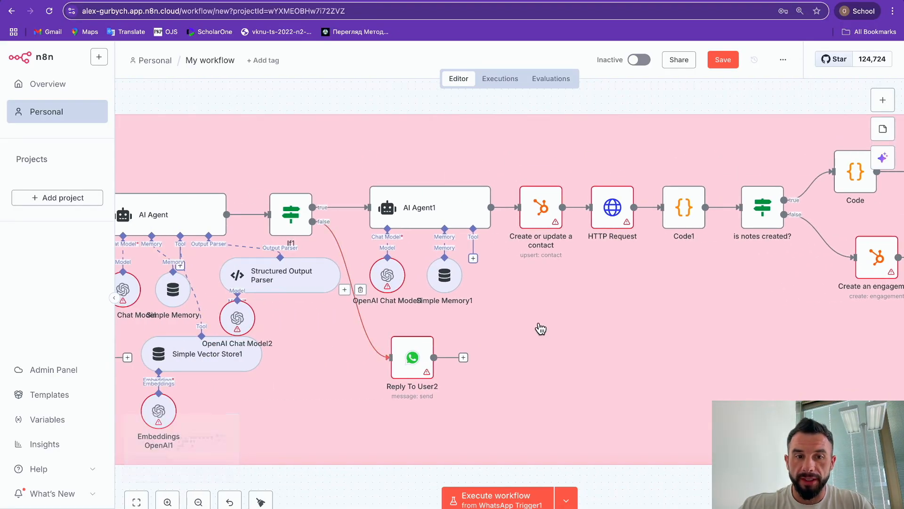
{"action": "scroll", "coordinate": [539, 327], "scroll_direction": "right", "scroll_amount": 6}
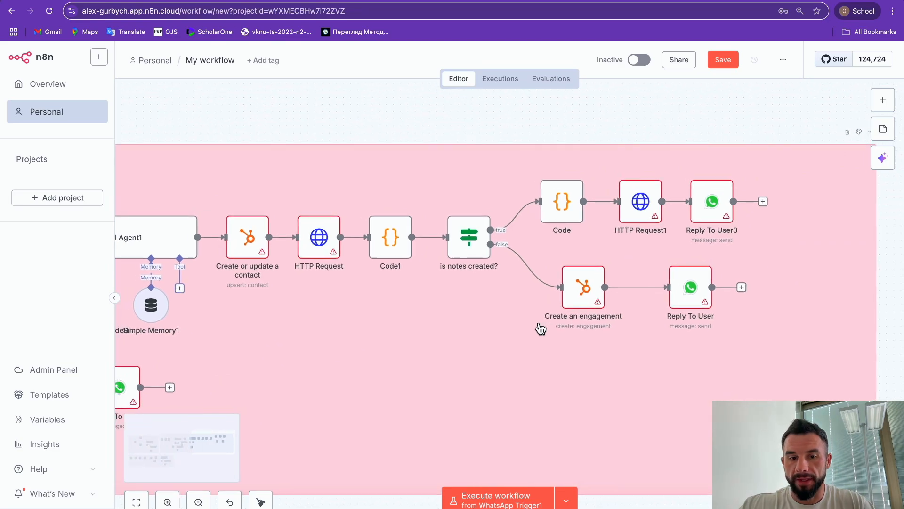
{"action": "scroll", "coordinate": [539, 327], "scroll_direction": "left", "scroll_amount": 15}
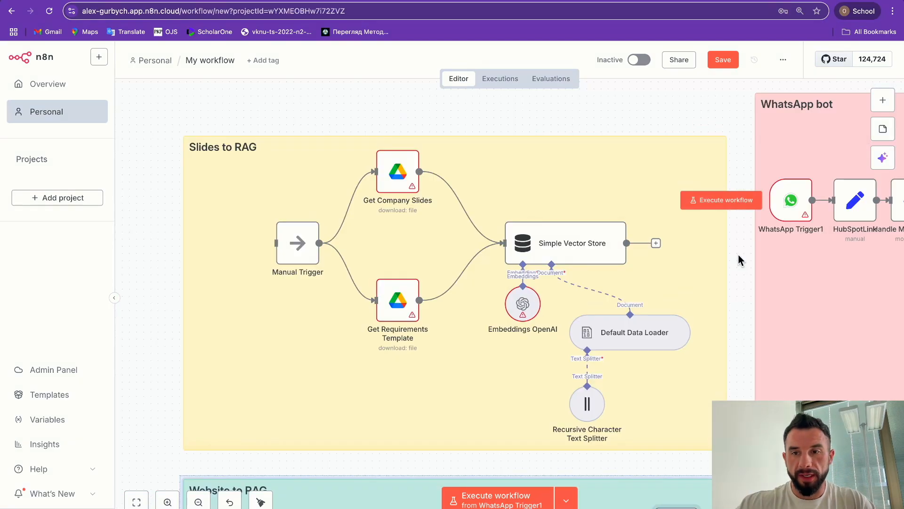
{"action": "scroll", "coordinate": [739, 254], "scroll_direction": "down", "scroll_amount": 1}
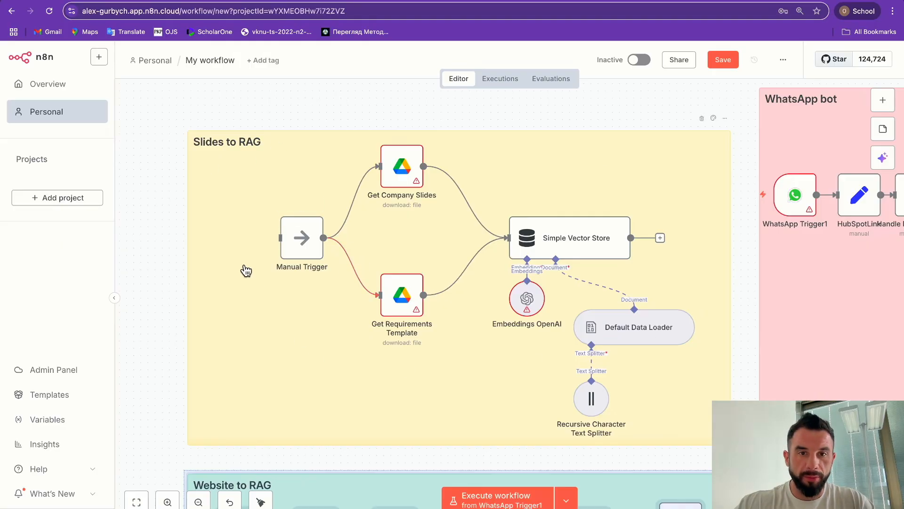
{"action": "key", "text": "Return"}
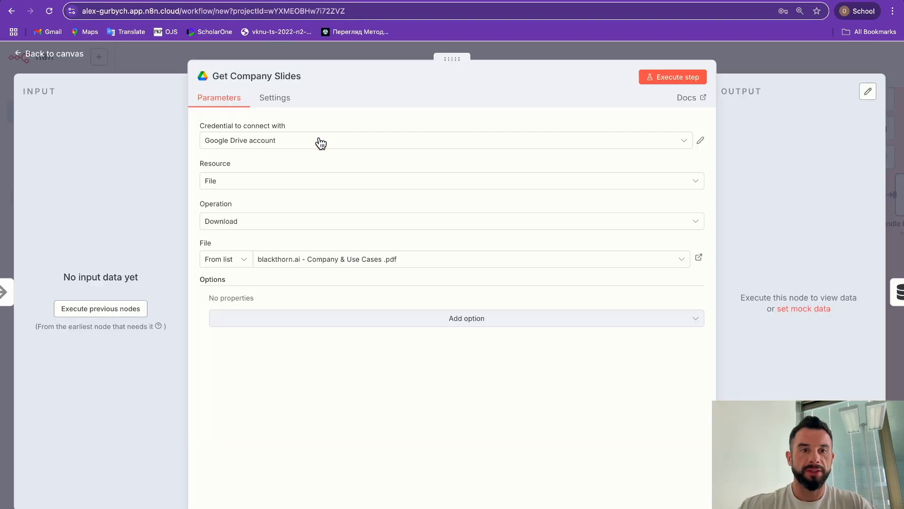
Step: Set Get Company Slides to File › Download with the Google Drive account, keeping the slides file
{"action": "left_click", "coordinate": [318, 144]}
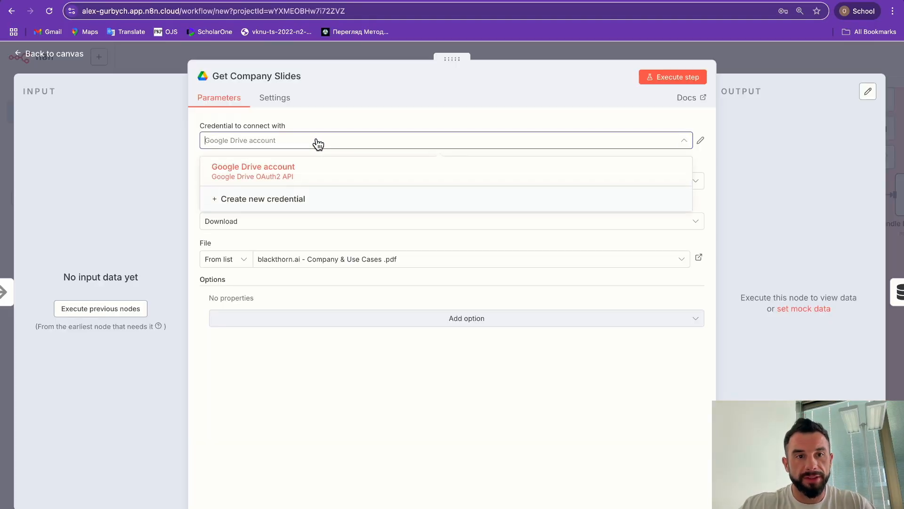
{"action": "left_click", "coordinate": [277, 168]}
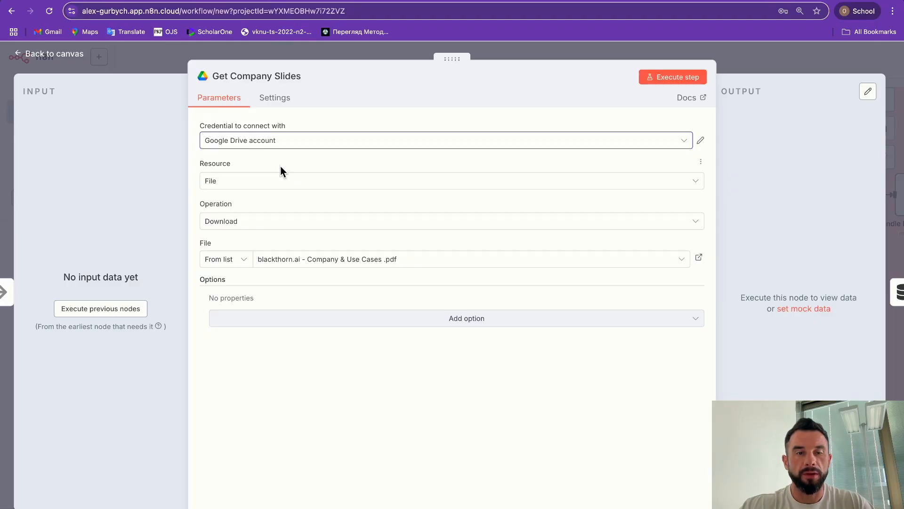
{"action": "left_click", "coordinate": [238, 182]}
{"action": "left_click", "coordinate": [232, 209]}
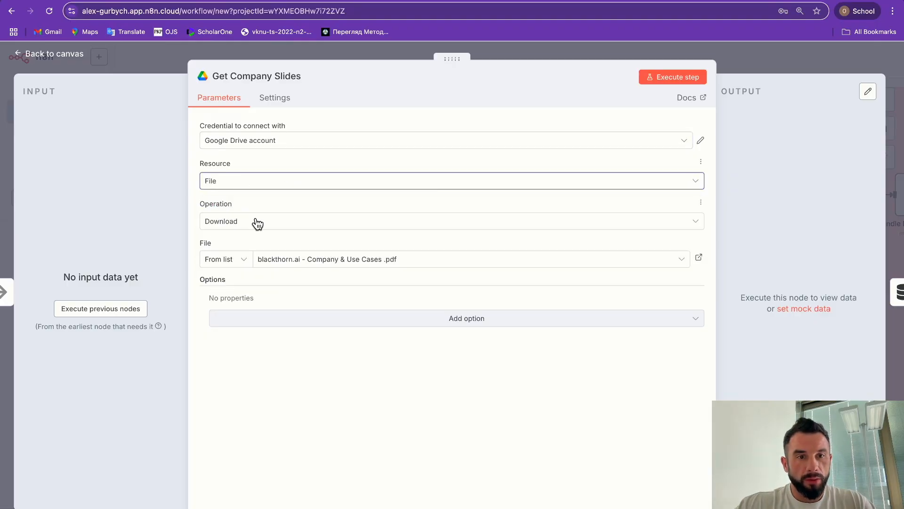
{"action": "left_click", "coordinate": [238, 220]}
{"action": "key", "text": "Escape"}
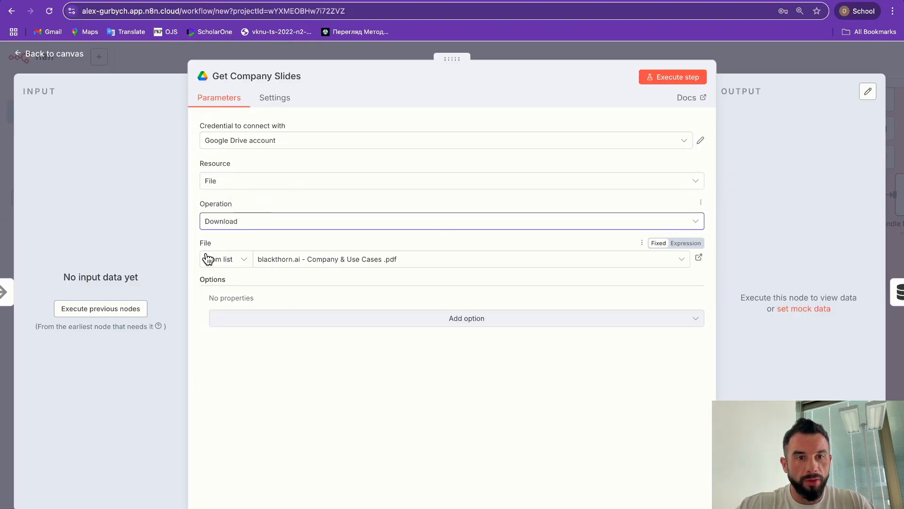
{"action": "left_click", "coordinate": [315, 264]}
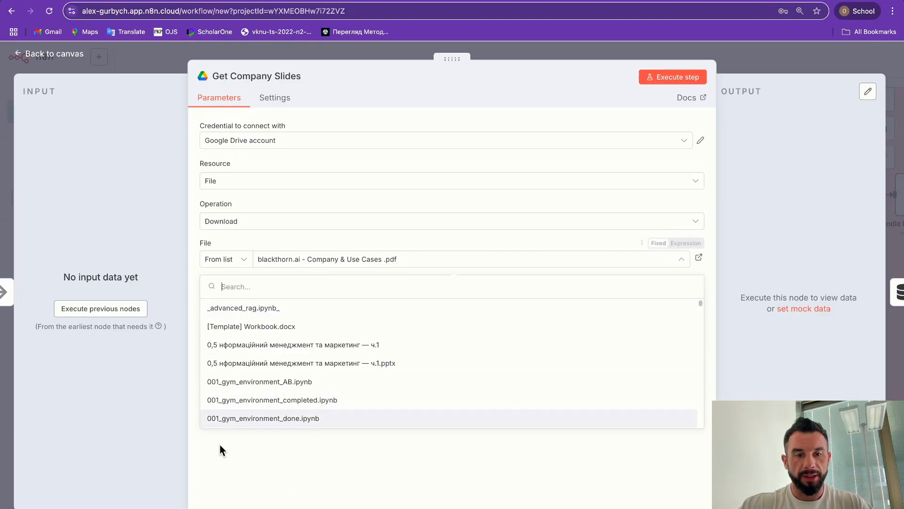
{"action": "left_click", "coordinate": [301, 462]}
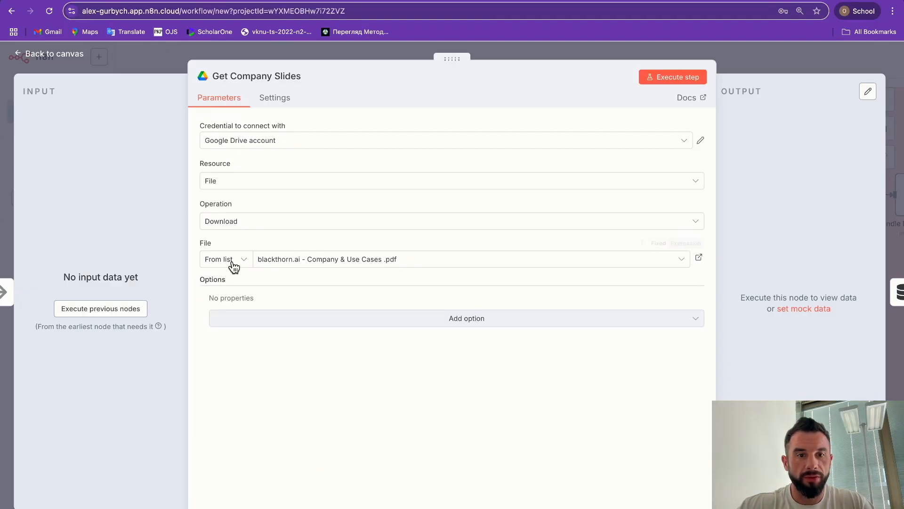
{"action": "left_click", "coordinate": [168, 65]}
Step: Set Get Requirements Template to download Requirements - Questionnaire Template.pdf via the Google Drive account
{"action": "double_click", "coordinate": [398, 293]}
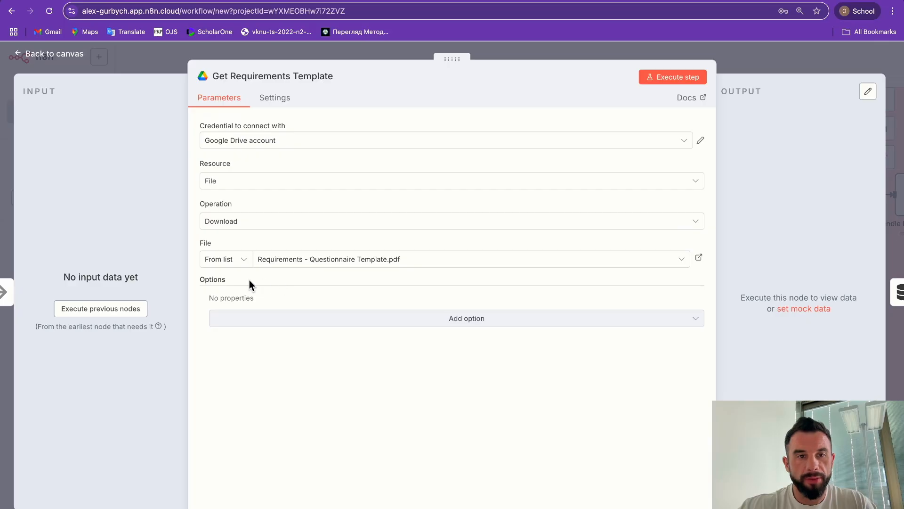
{"action": "left_click", "coordinate": [243, 141]}
{"action": "left_click", "coordinate": [243, 171]}
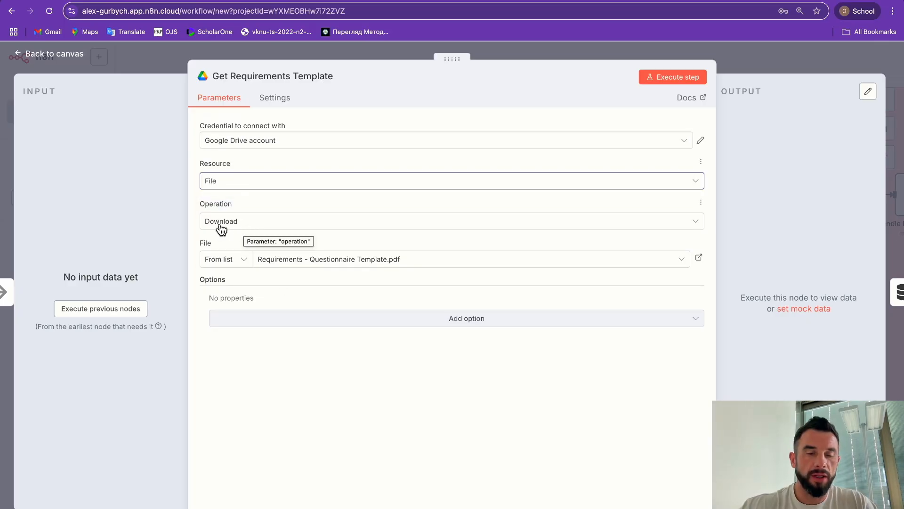
{"action": "left_click", "coordinate": [287, 261]}
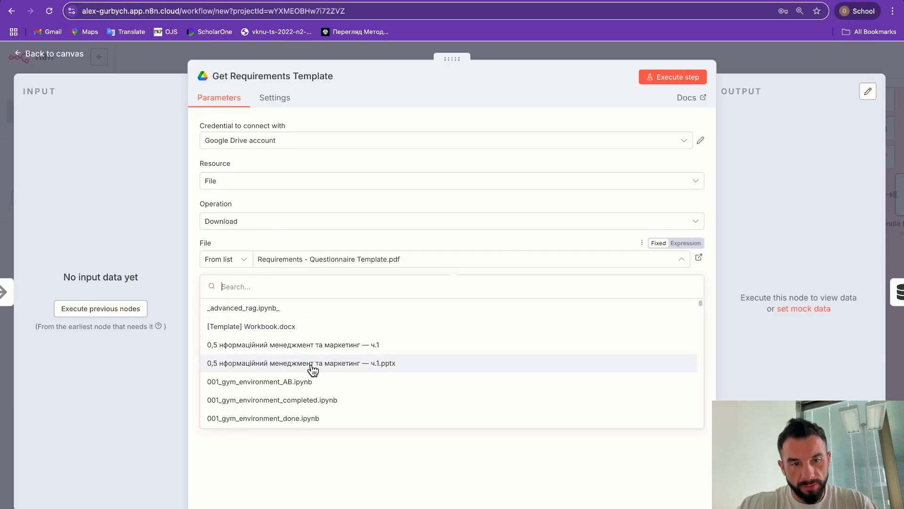
{"action": "left_click", "coordinate": [307, 472]}
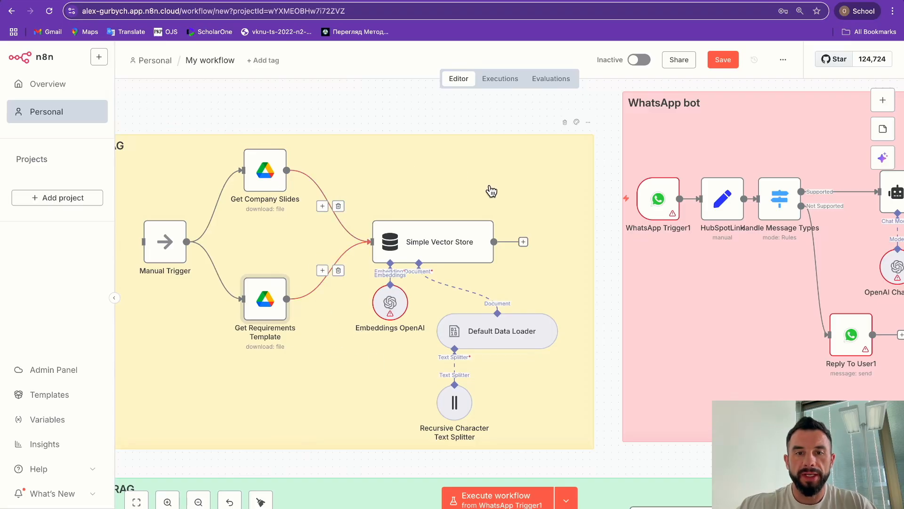
Step: Give Embeddings OpenAI the OpenAi account credential, then recheck the Get Company Slides file
{"action": "left_click", "coordinate": [391, 304]}
{"action": "double_click", "coordinate": [392, 304]}
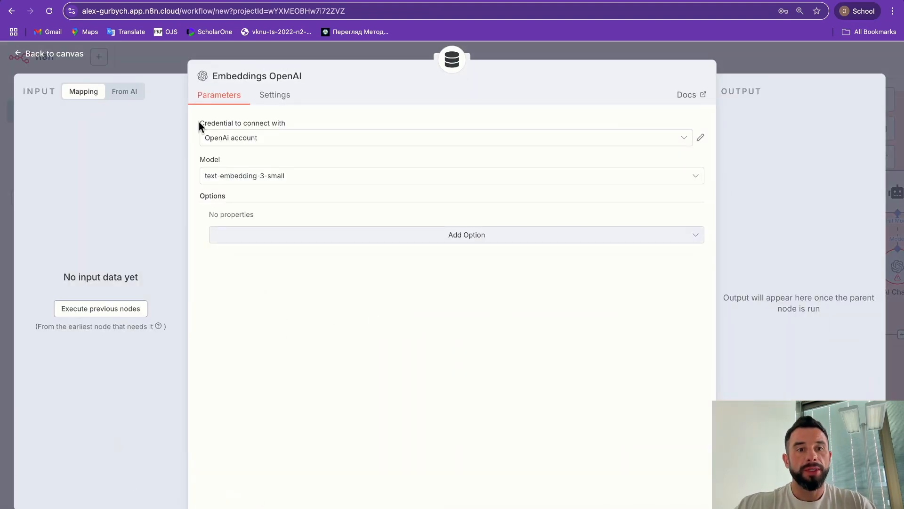
{"action": "left_click", "coordinate": [247, 141]}
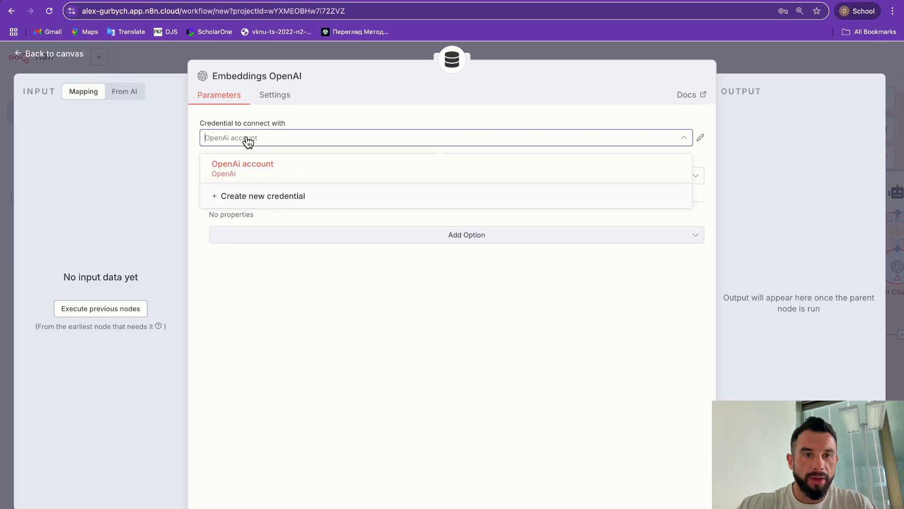
{"action": "left_click", "coordinate": [254, 169]}
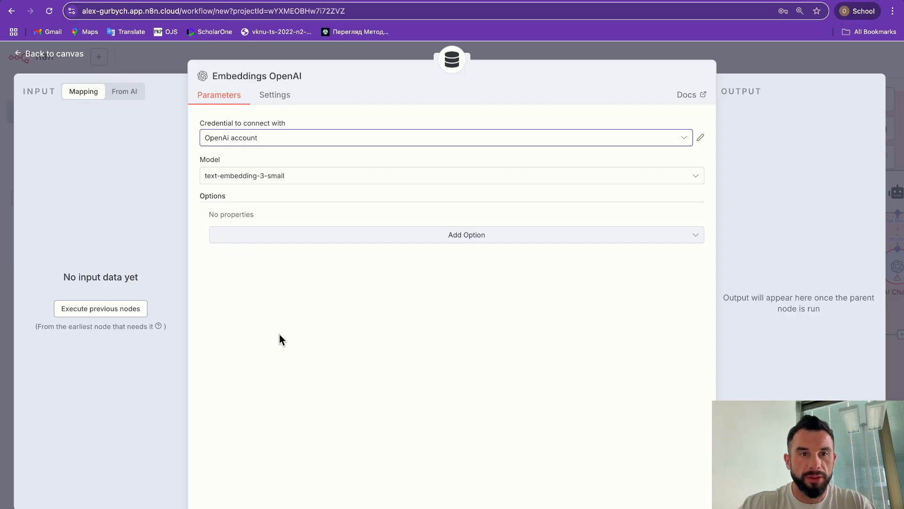
{"action": "left_click", "coordinate": [161, 62]}
{"action": "scroll", "coordinate": [366, 367], "scroll_direction": "down", "scroll_amount": 1}
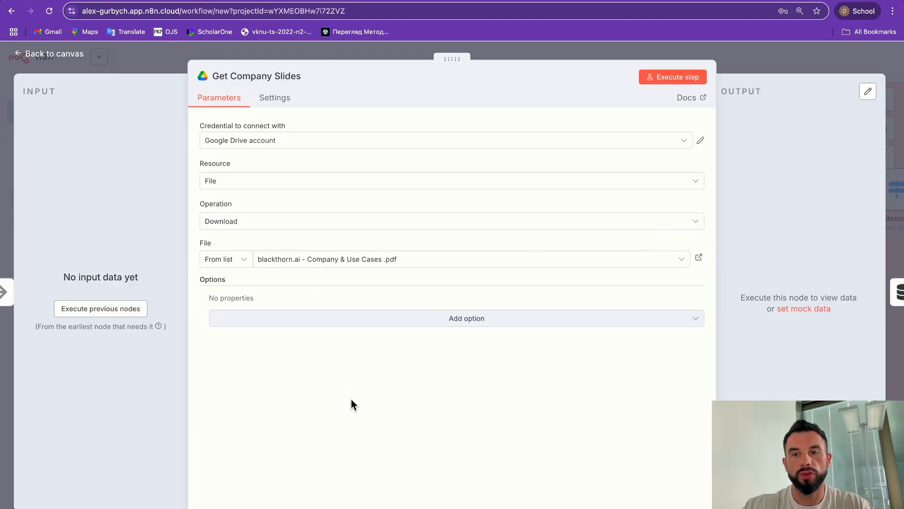
{"action": "left_click", "coordinate": [168, 58]}
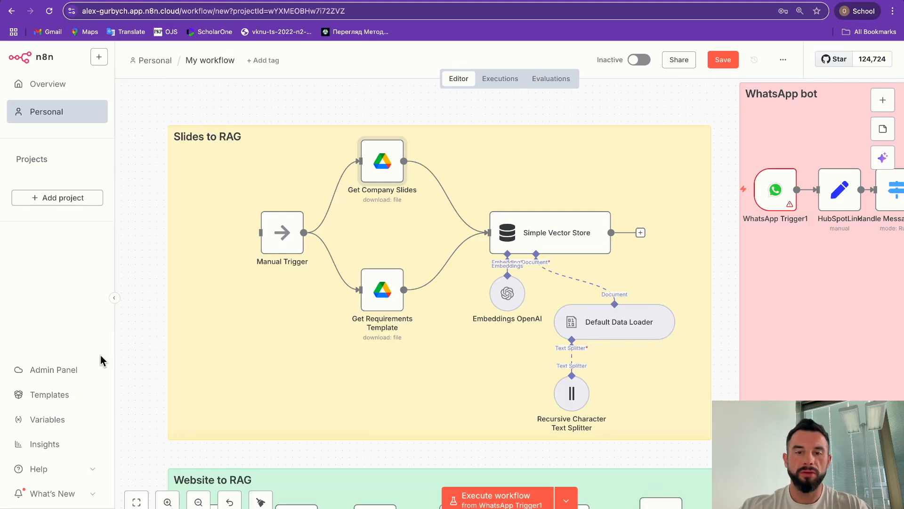
Step: Execute the Slides to RAG flow from its Manual Trigger node
{"action": "scroll", "coordinate": [163, 274], "scroll_direction": "right", "scroll_amount": 3}
{"action": "scroll", "coordinate": [163, 274], "scroll_direction": "up", "scroll_amount": 2}
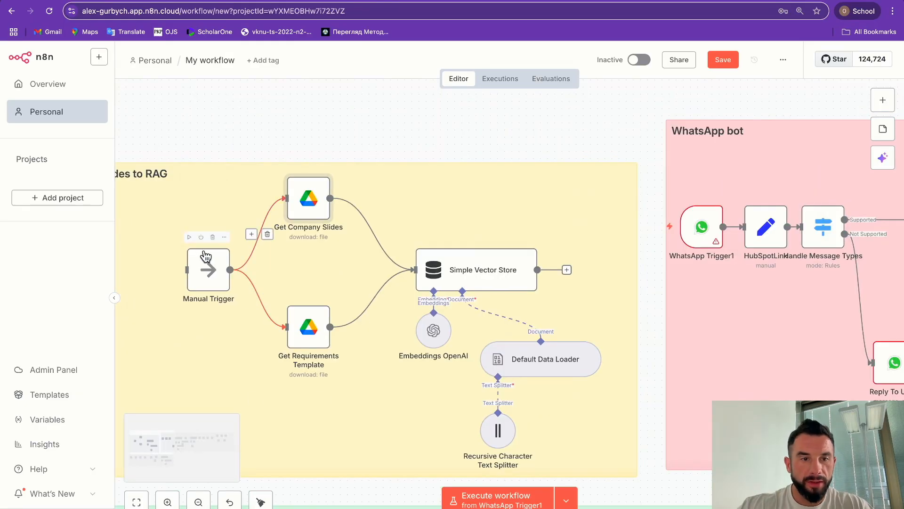
{"action": "left_click", "coordinate": [189, 237]}
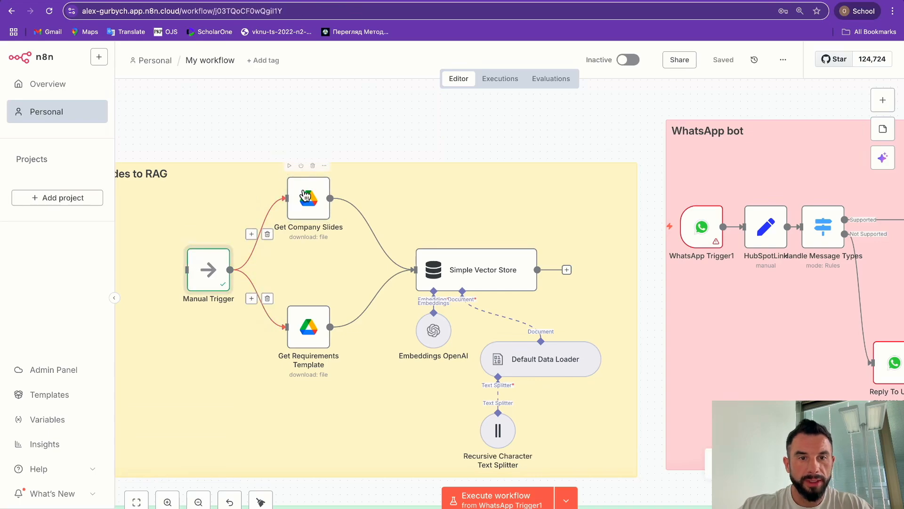
{"action": "left_click", "coordinate": [290, 169]}
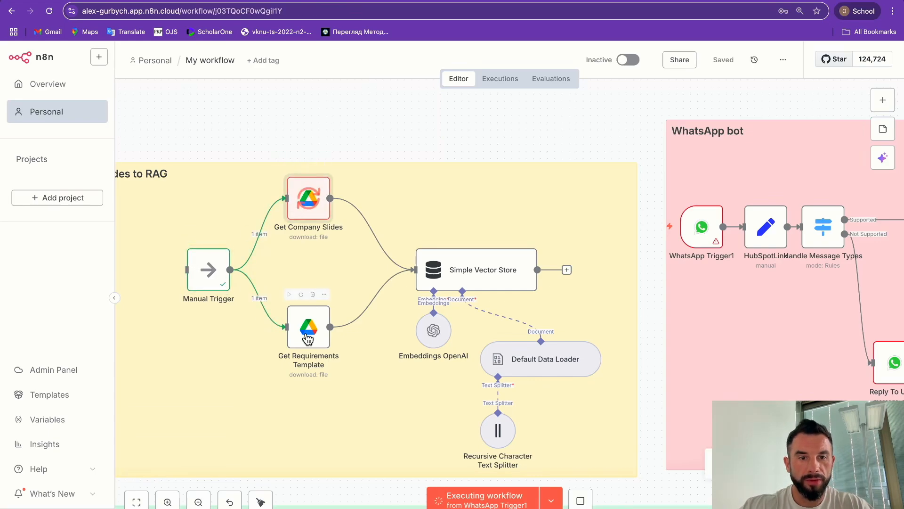
Step: Pan around the canvas to check the 22 items loaded into the Simple Vector Store
{"action": "scroll", "coordinate": [392, 336], "scroll_direction": "right", "scroll_amount": 2}
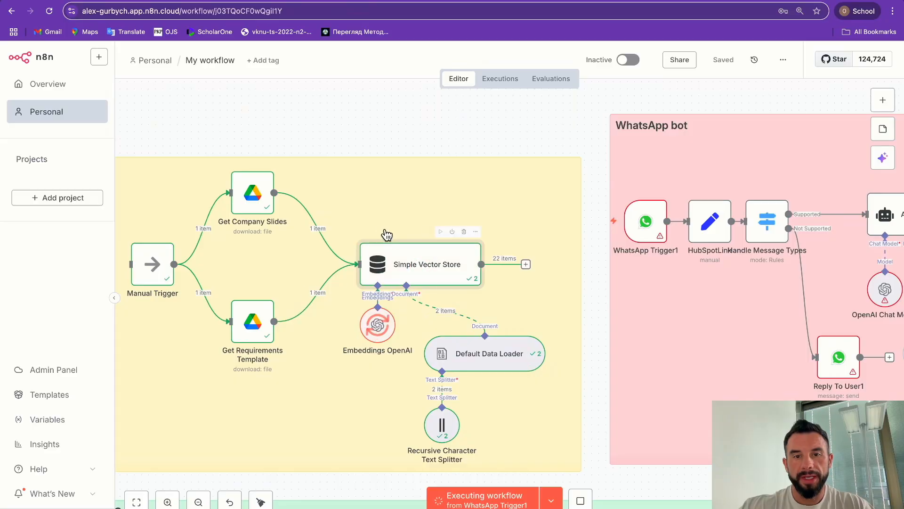
{"action": "scroll", "coordinate": [335, 389], "scroll_direction": "down", "scroll_amount": 4}
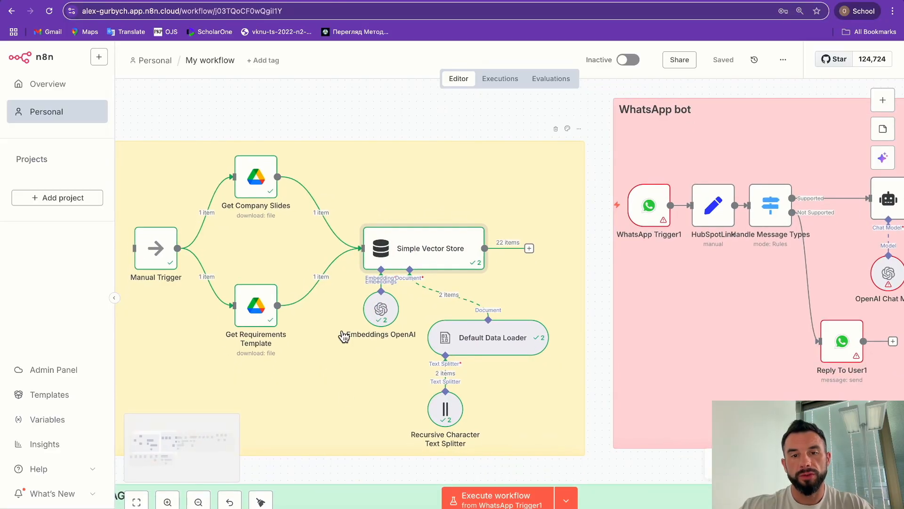
{"action": "scroll", "coordinate": [363, 305], "scroll_direction": "up", "scroll_amount": 1}
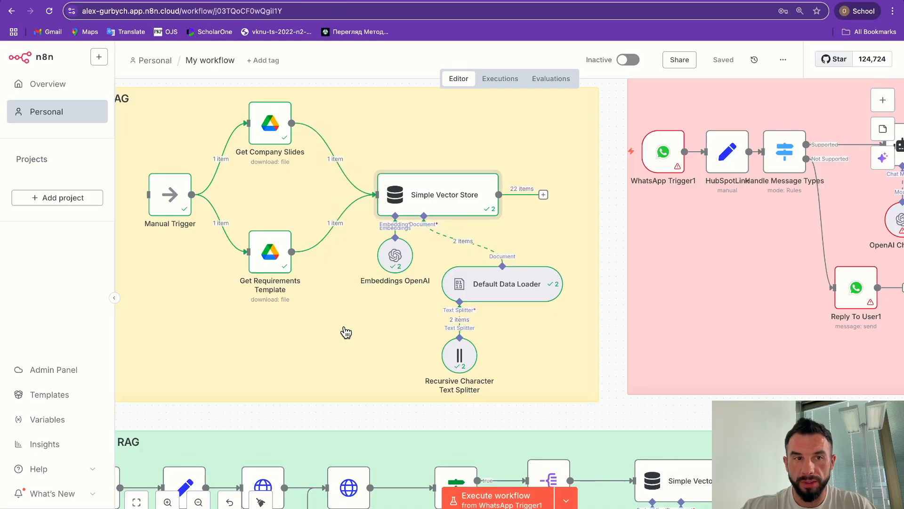
{"action": "scroll", "coordinate": [487, 196], "scroll_direction": "left", "scroll_amount": 1}
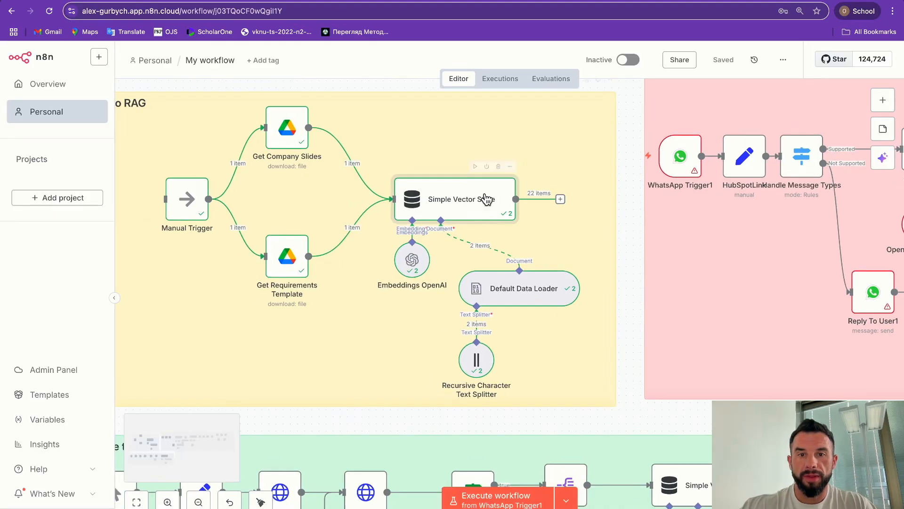
{"action": "scroll", "coordinate": [567, 255], "scroll_direction": "right", "scroll_amount": 5}
{"action": "scroll", "coordinate": [568, 254], "scroll_direction": "up", "scroll_amount": 3}
{"action": "scroll", "coordinate": [567, 254], "scroll_direction": "right", "scroll_amount": 7}
{"action": "scroll", "coordinate": [568, 254], "scroll_direction": "down", "scroll_amount": 2}
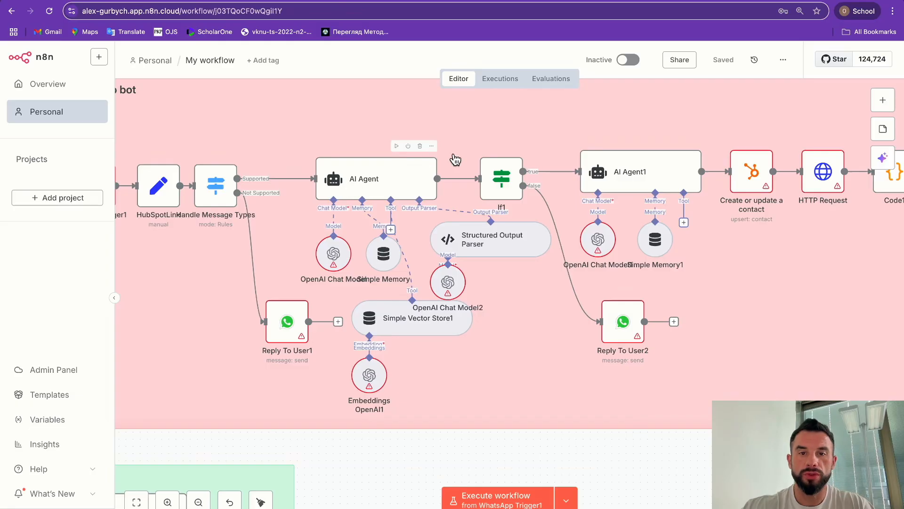
{"action": "scroll", "coordinate": [398, 296], "scroll_direction": "left", "scroll_amount": 12}
{"action": "scroll", "coordinate": [401, 295], "scroll_direction": "down", "scroll_amount": 3}
{"action": "scroll", "coordinate": [400, 296], "scroll_direction": "right", "scroll_amount": 3}
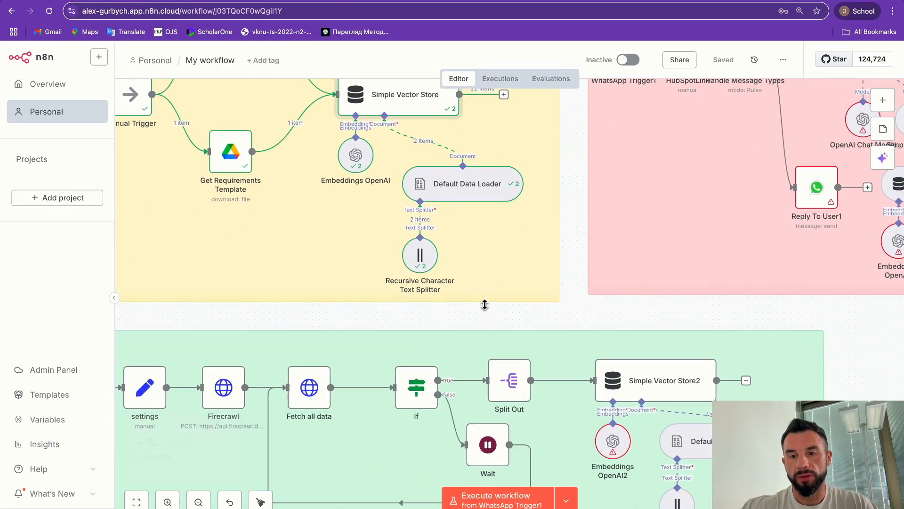
{"action": "scroll", "coordinate": [485, 307], "scroll_direction": "left", "scroll_amount": 5}
{"action": "scroll", "coordinate": [485, 302], "scroll_direction": "down", "scroll_amount": 3}
{"action": "scroll", "coordinate": [485, 306], "scroll_direction": "right", "scroll_amount": 3}
{"action": "scroll", "coordinate": [485, 309], "scroll_direction": "down", "scroll_amount": 1}
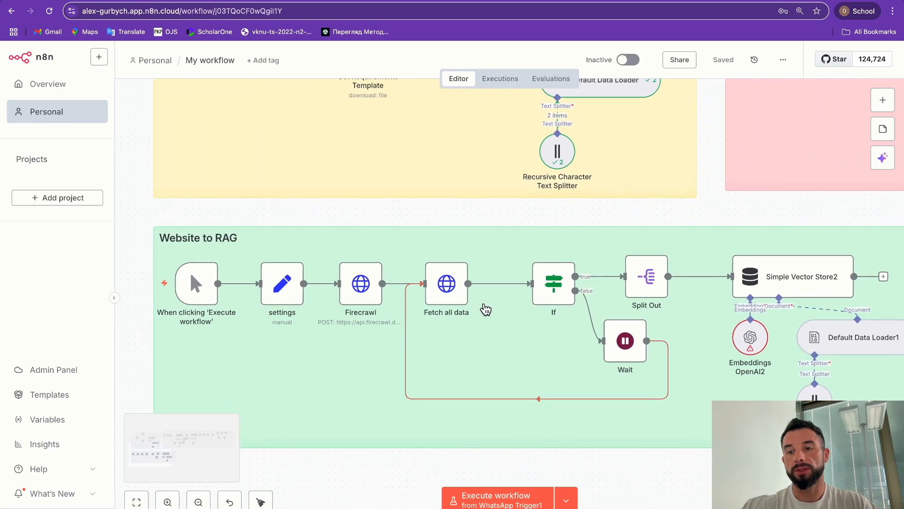
{"action": "scroll", "coordinate": [485, 308], "scroll_direction": "left", "scroll_amount": 3}
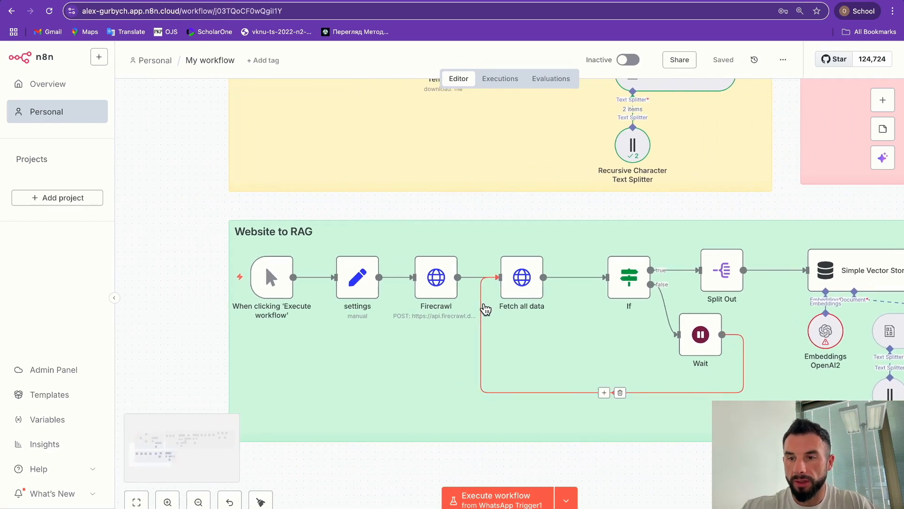
{"action": "scroll", "coordinate": [485, 308], "scroll_direction": "down", "scroll_amount": 1}
{"action": "scroll", "coordinate": [486, 309], "scroll_direction": "left", "scroll_amount": 2}
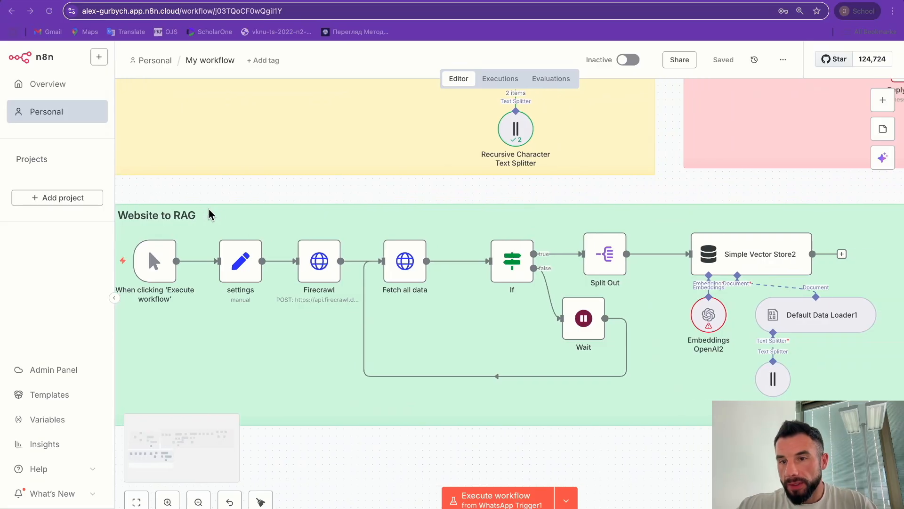
Step: Open the Website to RAG settings node with its FIRECRAWL_API, website and number_pages fields
{"action": "scroll", "coordinate": [210, 212], "scroll_direction": "down", "scroll_amount": 1}
{"action": "scroll", "coordinate": [210, 212], "scroll_direction": "left", "scroll_amount": 2}
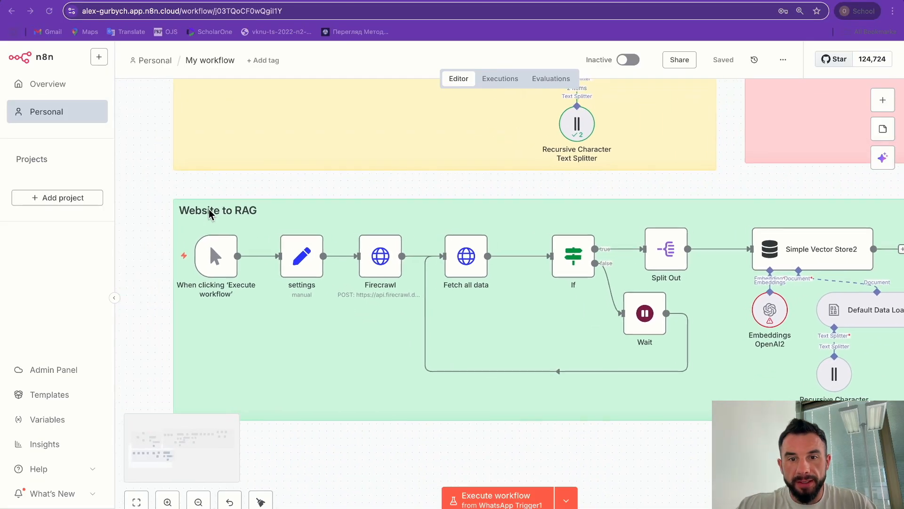
{"action": "scroll", "coordinate": [210, 212], "scroll_direction": "left", "scroll_amount": 2}
{"action": "scroll", "coordinate": [210, 212], "scroll_direction": "down", "scroll_amount": 1}
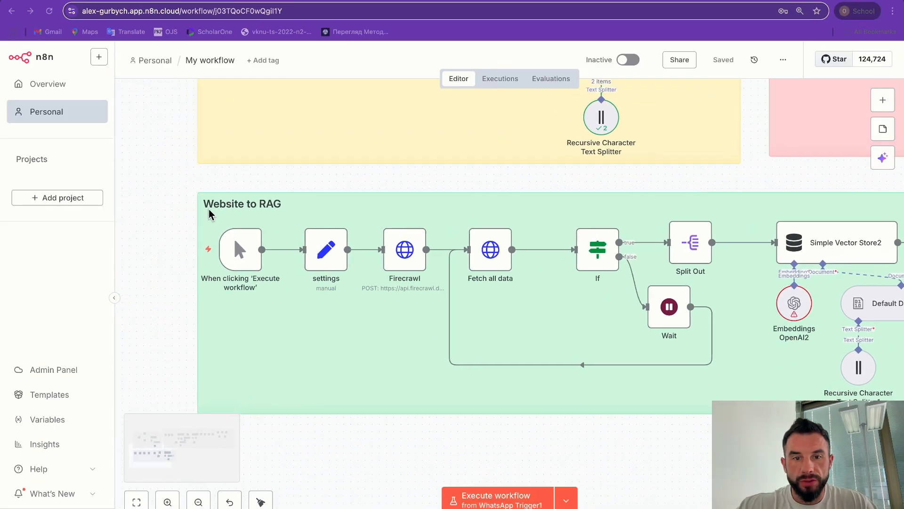
{"action": "double_click", "coordinate": [333, 248]}
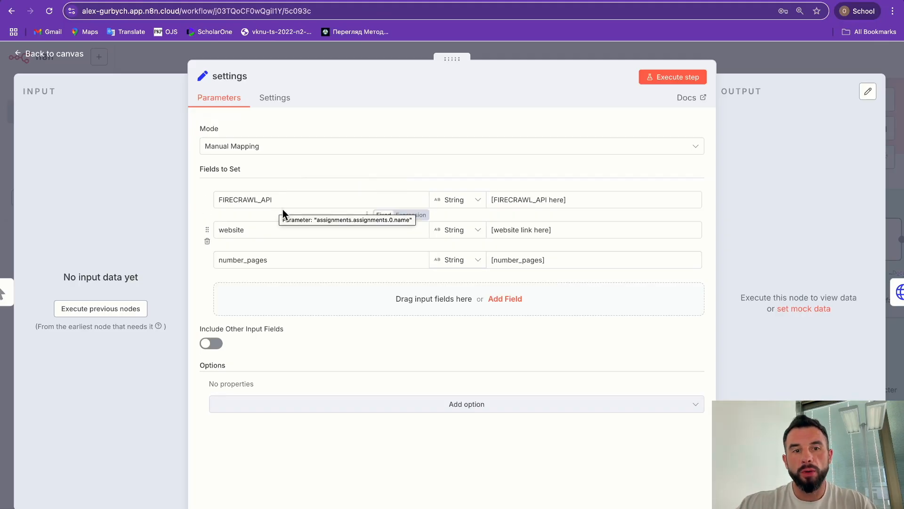
Step: Copy the API key from the Firecrawl dashboard and select the FIRECRAWL_API placeholder in n8n
{"action": "key", "text": "ctrl+t"}
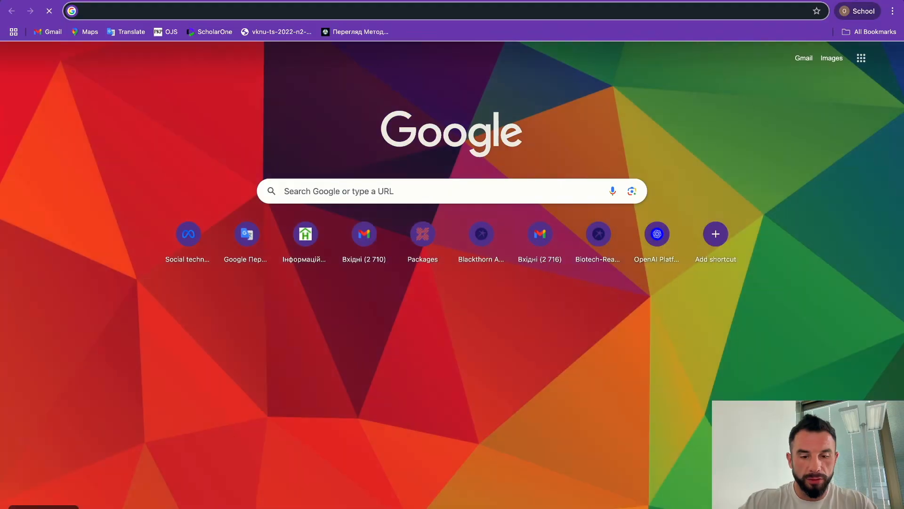
{"action": "type", "text": "firecrawl"}
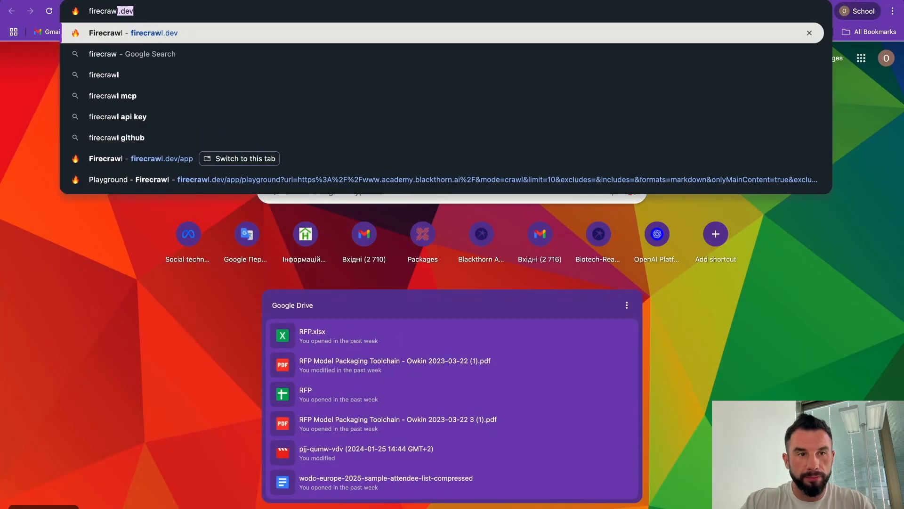
{"action": "key", "text": "Return"}
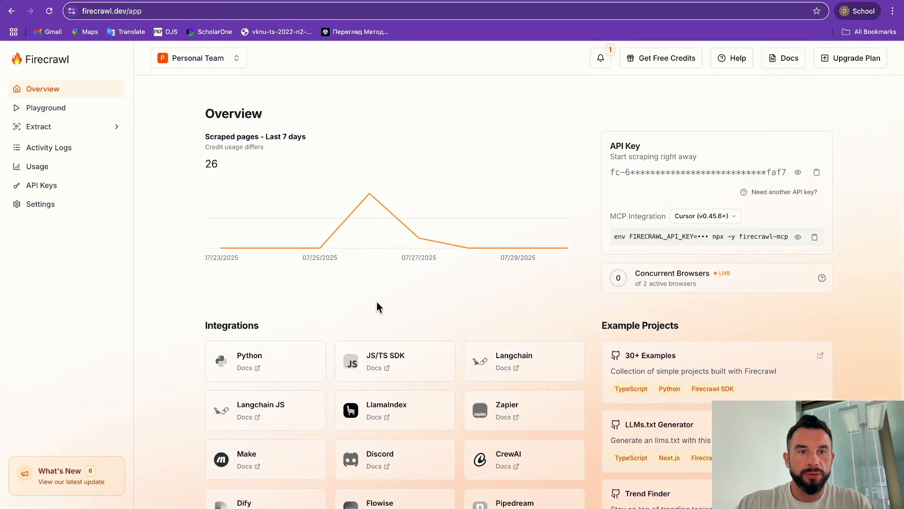
{"action": "key", "text": "ctrl+plus"}
{"action": "key", "text": "ctrl+plus"}
{"action": "key", "text": "ctrl+plus"}
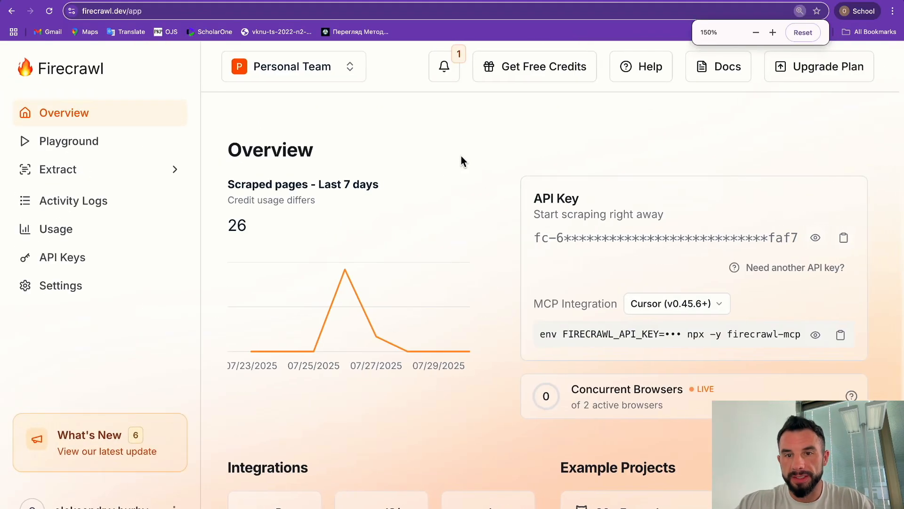
{"action": "left_click", "coordinate": [849, 238]}
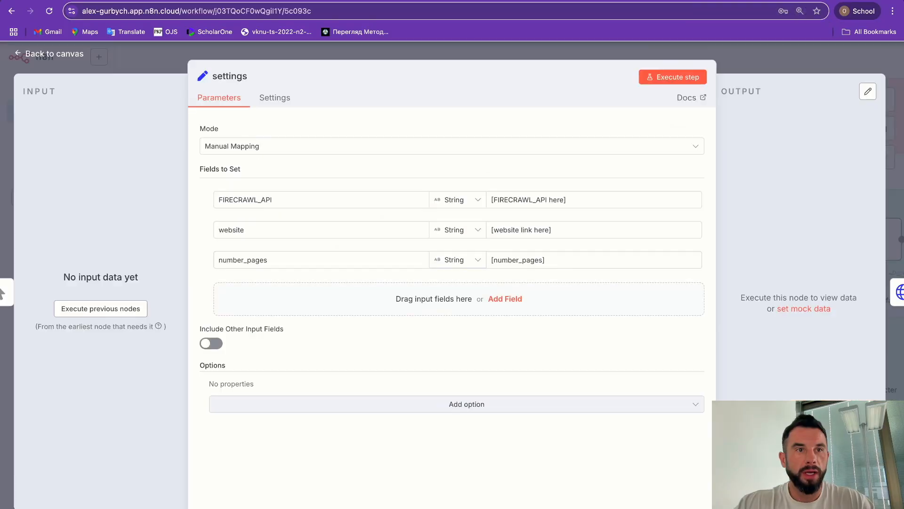
{"action": "left_click_drag", "start_coordinate": [574, 197], "coordinate": [465, 201]}
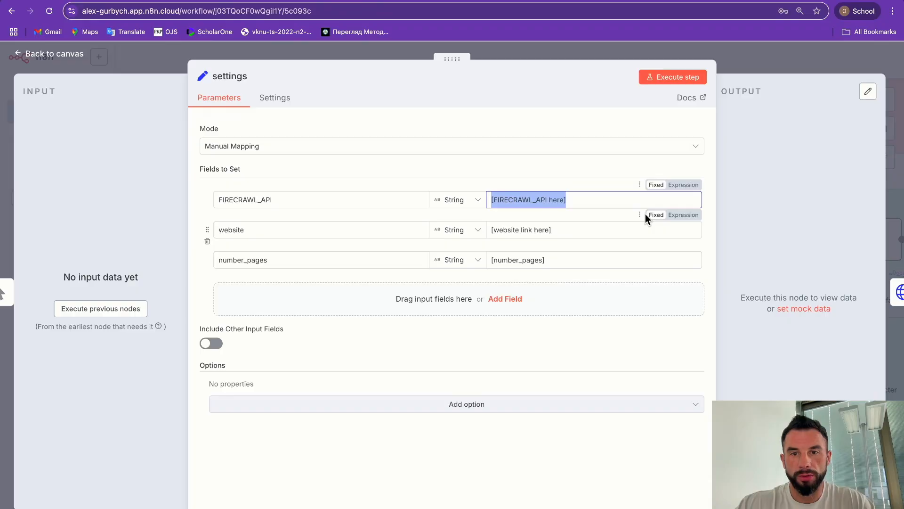
Step: Paste the Firecrawl API key, then copy the academy.blackthorn.ai address from a new tab
{"action": "key", "text": "ctrl+v"}
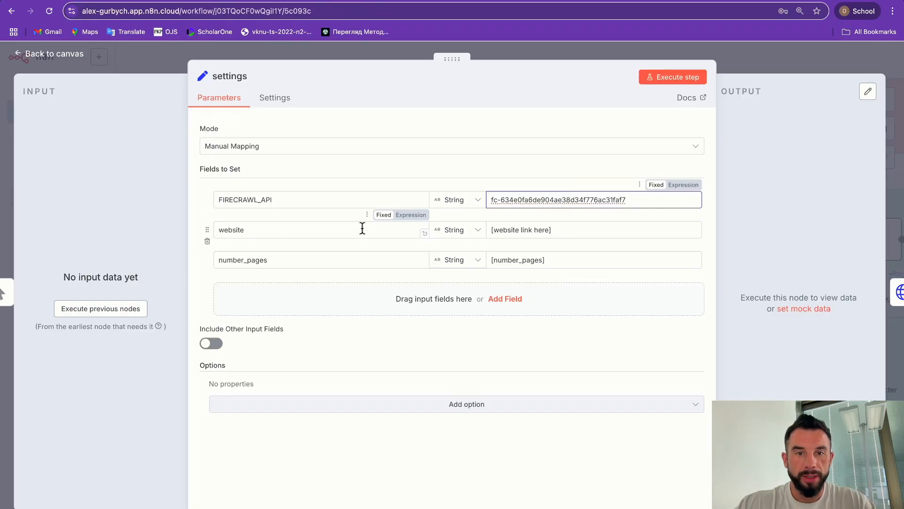
{"action": "key", "text": "super+t"}
{"action": "left_click", "coordinate": [287, 193]}
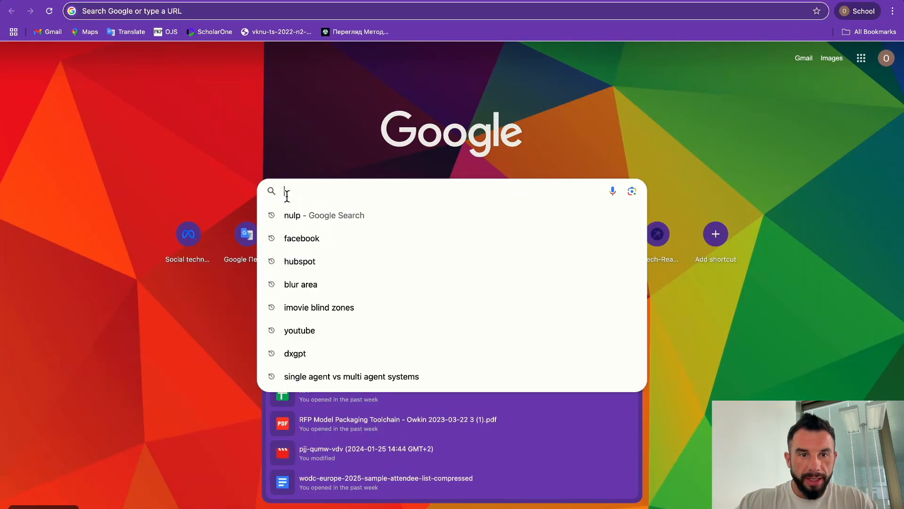
{"action": "type", "text": "academy"}
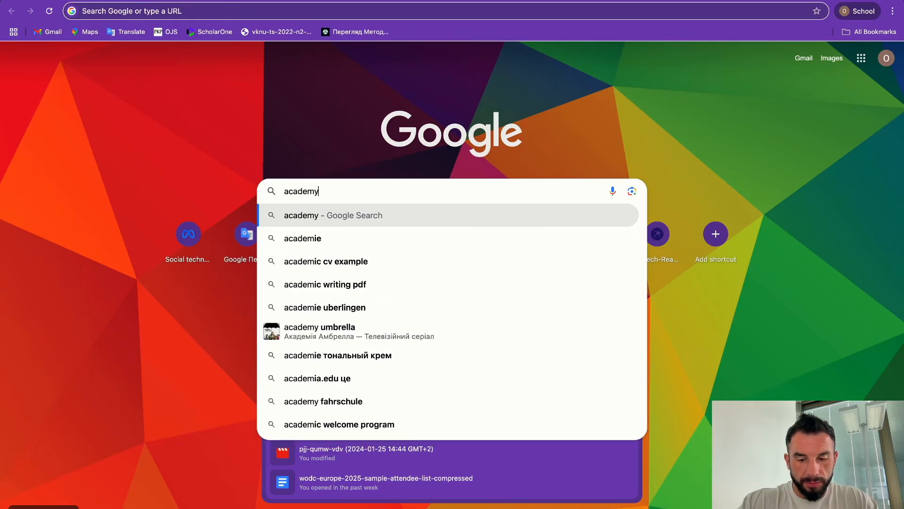
{"action": "type", "text": ".blackthorn.ai"}
{"action": "key", "text": "Return"}
{"action": "left_click", "coordinate": [176, 8]}
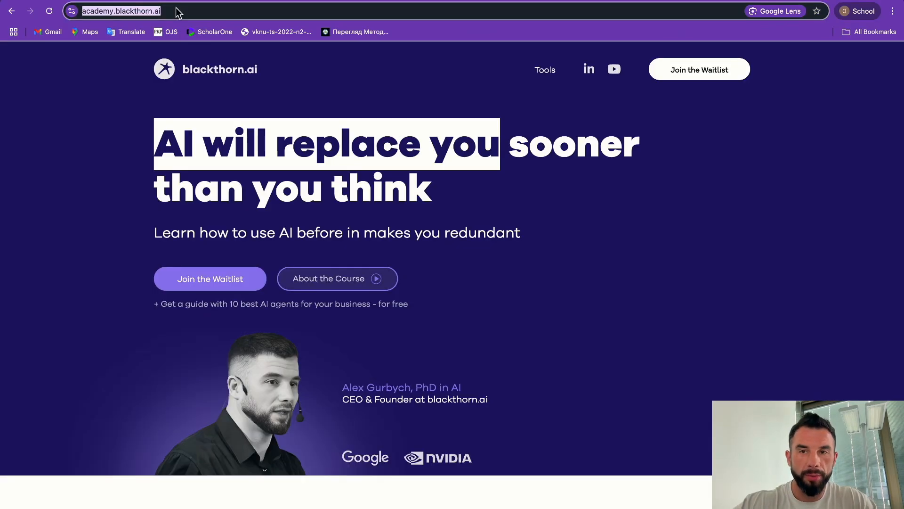
{"action": "key", "text": "super+c"}
{"action": "key", "text": "super+w"}
{"action": "left_click_drag", "start_coordinate": [567, 228], "coordinate": [490, 228]}
{"action": "key", "text": "super+v"}
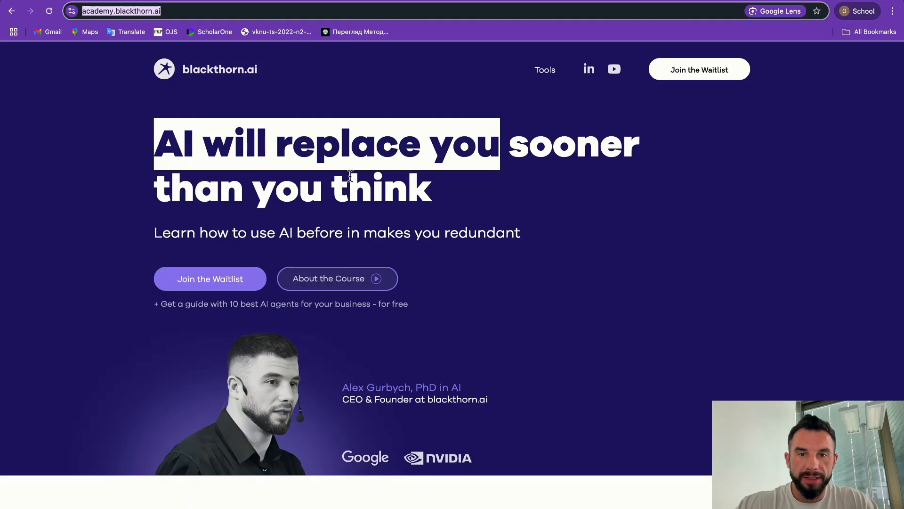
{"action": "scroll", "coordinate": [389, 183], "scroll_direction": "down", "scroll_amount": 15}
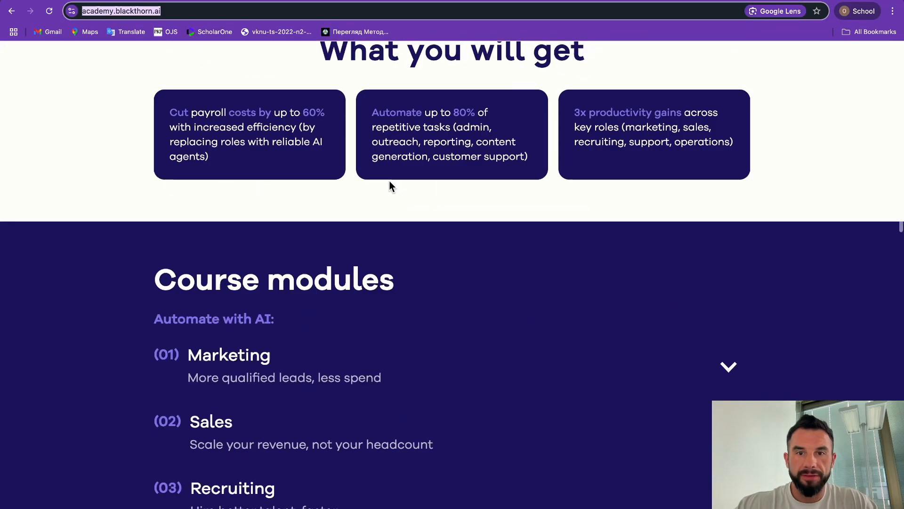
{"action": "scroll", "coordinate": [390, 182], "scroll_direction": "up", "scroll_amount": 15}
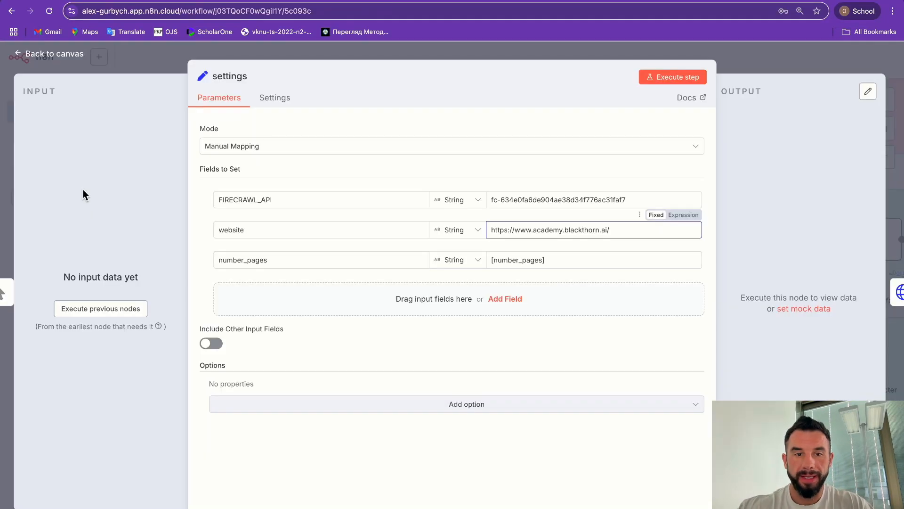
{"action": "left_click_drag", "start_coordinate": [557, 260], "coordinate": [486, 260]}
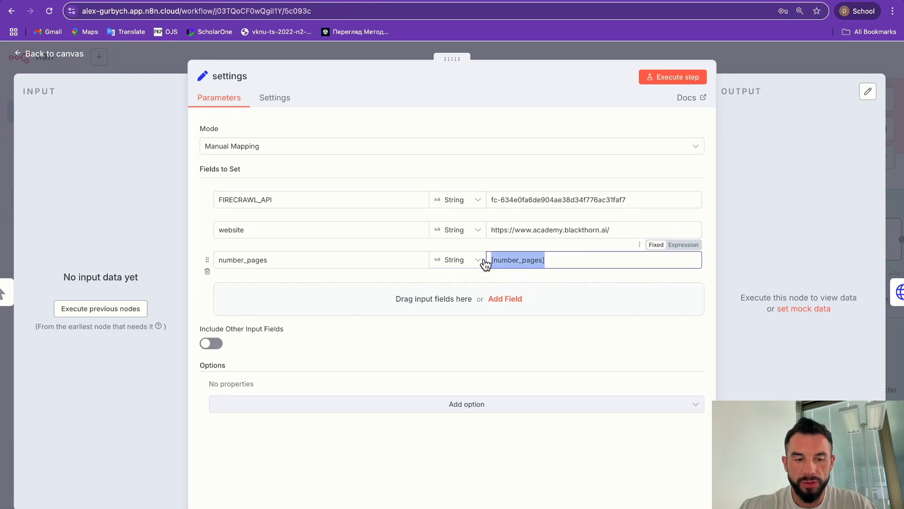
{"action": "type", "text": "1"}
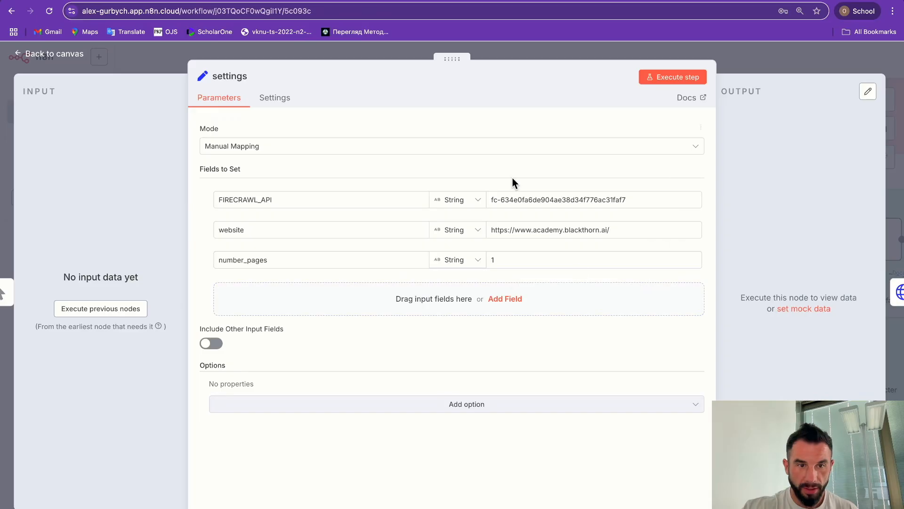
{"action": "key", "text": "Escape"}
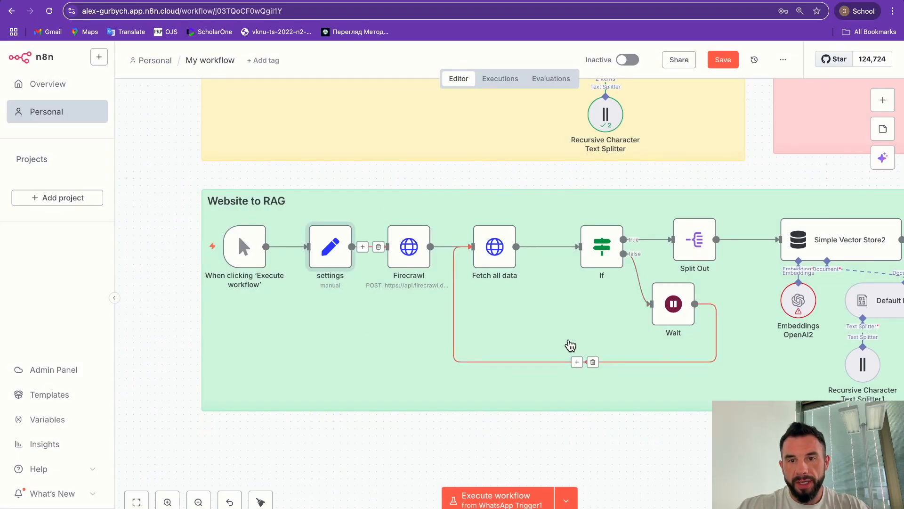
Step: Give Embeddings OpenAI2 the OpenAi account credential so text-embedding-3-small loads
{"action": "scroll", "coordinate": [571, 346], "scroll_direction": "right", "scroll_amount": 5}
{"action": "scroll", "coordinate": [571, 346], "scroll_direction": "up", "scroll_amount": 1}
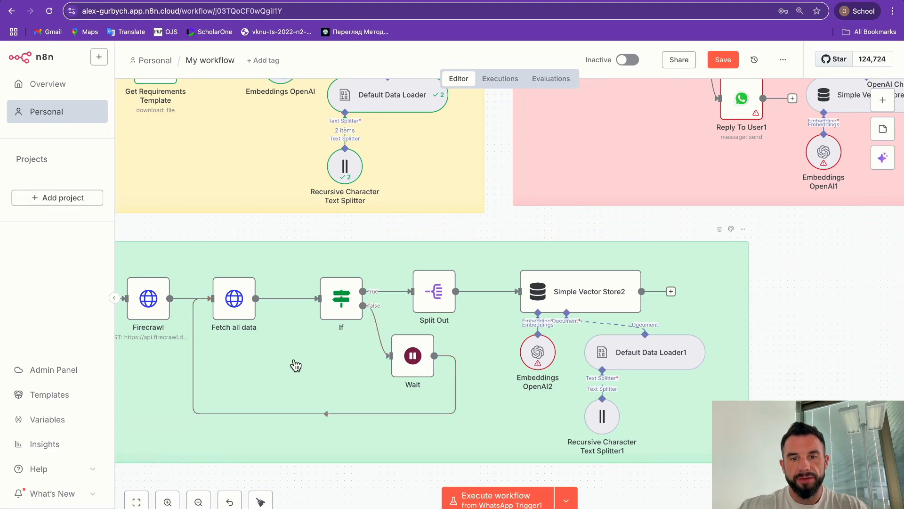
{"action": "scroll", "coordinate": [293, 364], "scroll_direction": "right", "scroll_amount": 1}
{"action": "scroll", "coordinate": [293, 365], "scroll_direction": "down", "scroll_amount": 1}
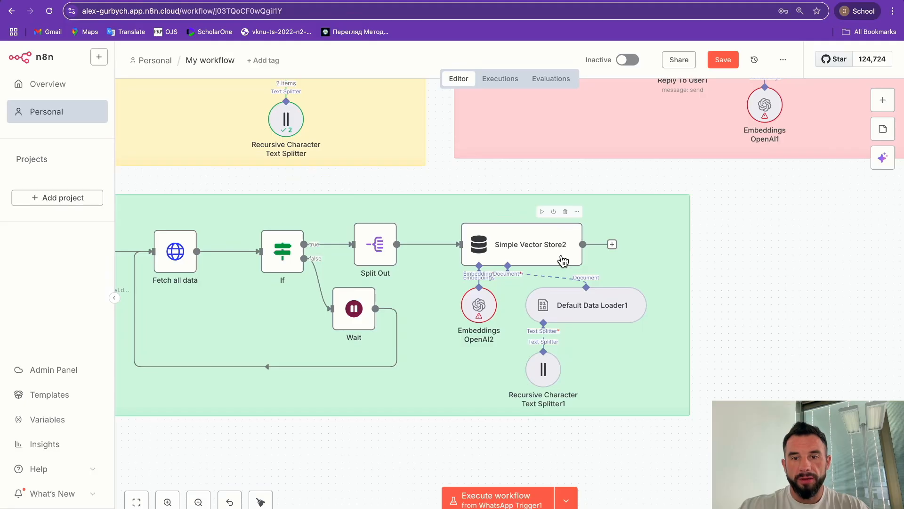
{"action": "double_click", "coordinate": [474, 314]}
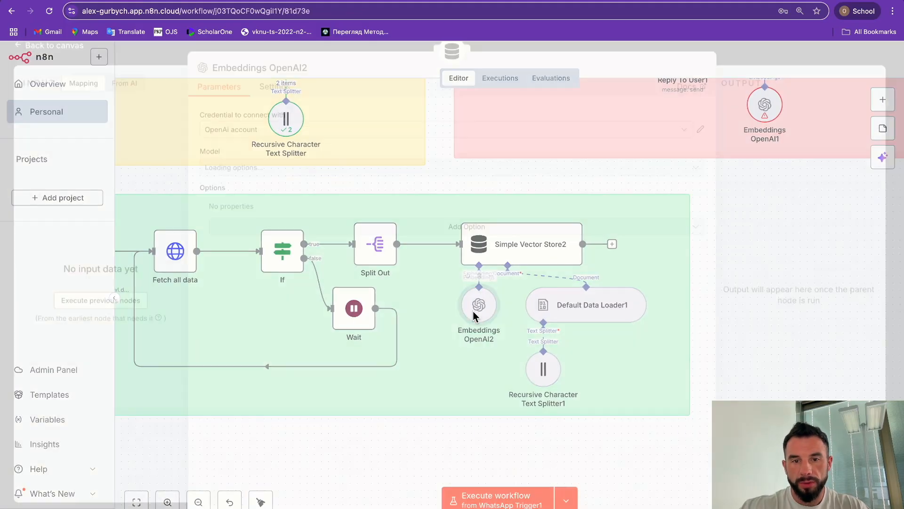
{"action": "left_click", "coordinate": [243, 136]}
{"action": "left_click", "coordinate": [245, 161]}
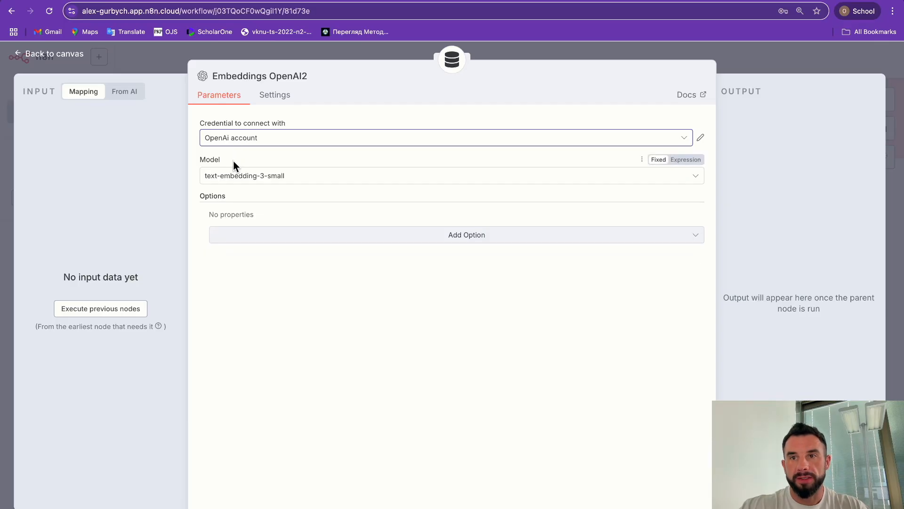
Step: Go to platform.openai.com in a new tab and open the Billing overview
{"action": "key", "text": "ctrl+t"}
{"action": "type", "text": "pla"}
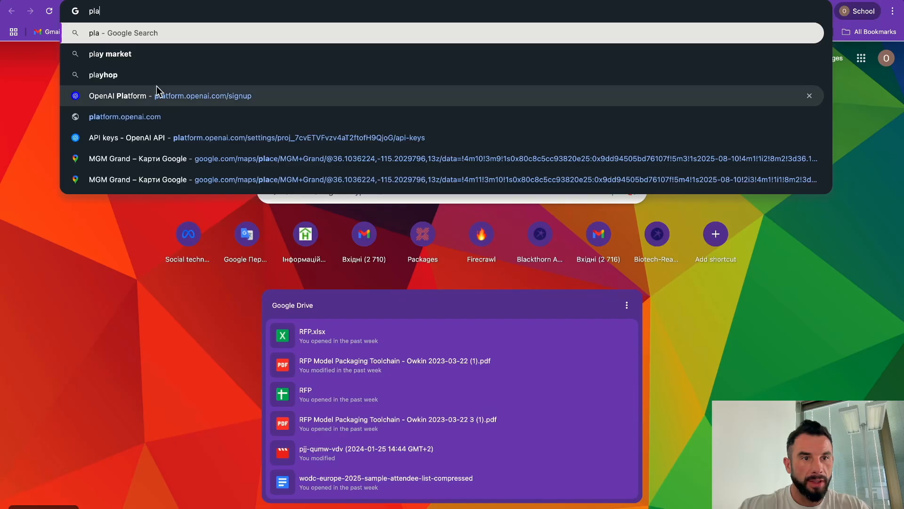
{"action": "left_click", "coordinate": [128, 116]}
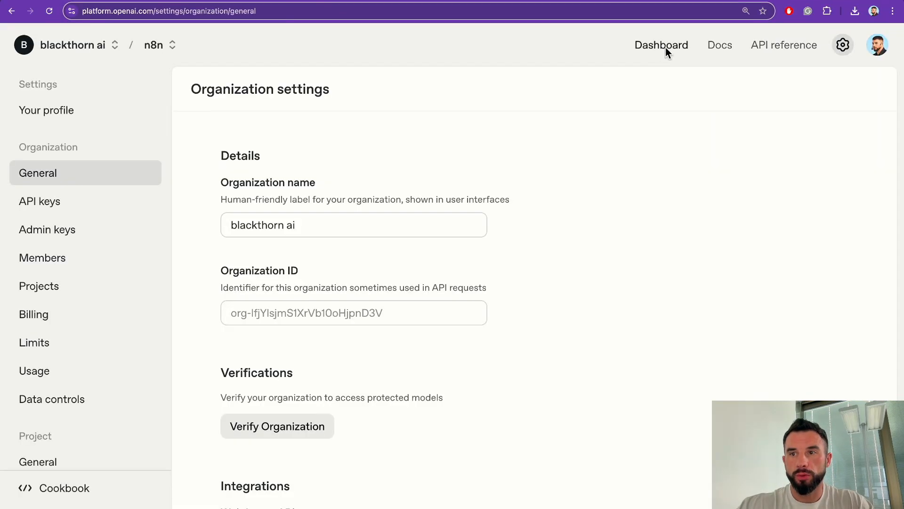
{"action": "left_click", "coordinate": [44, 312]}
Step: Review the $4.89 credit balance and open, then close, the Add to credit balance dialog
{"action": "left_click_drag", "start_coordinate": [198, 209], "coordinate": [279, 206]}
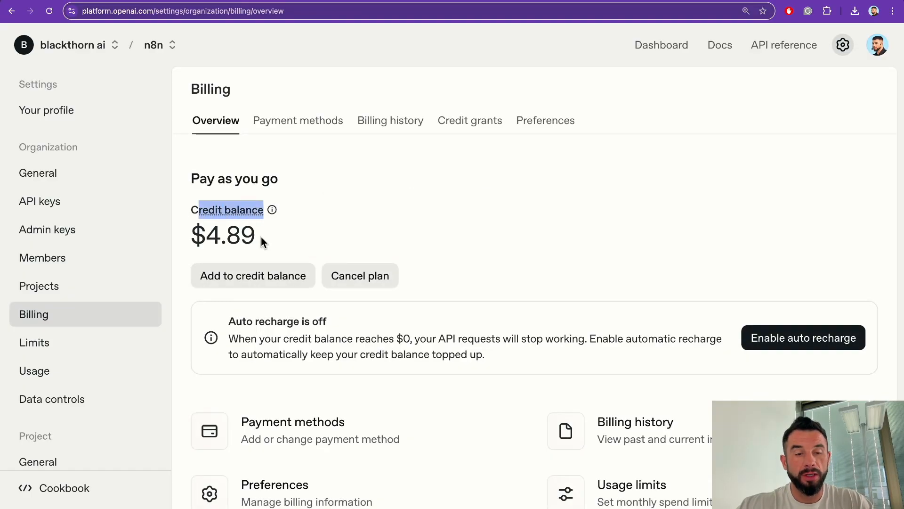
{"action": "left_click_drag", "start_coordinate": [256, 236], "coordinate": [191, 236]}
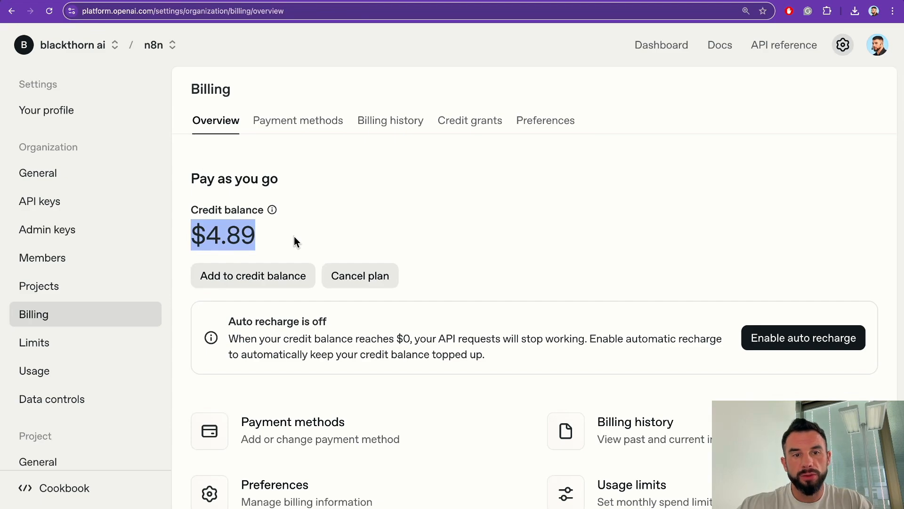
{"action": "left_click", "coordinate": [282, 240]}
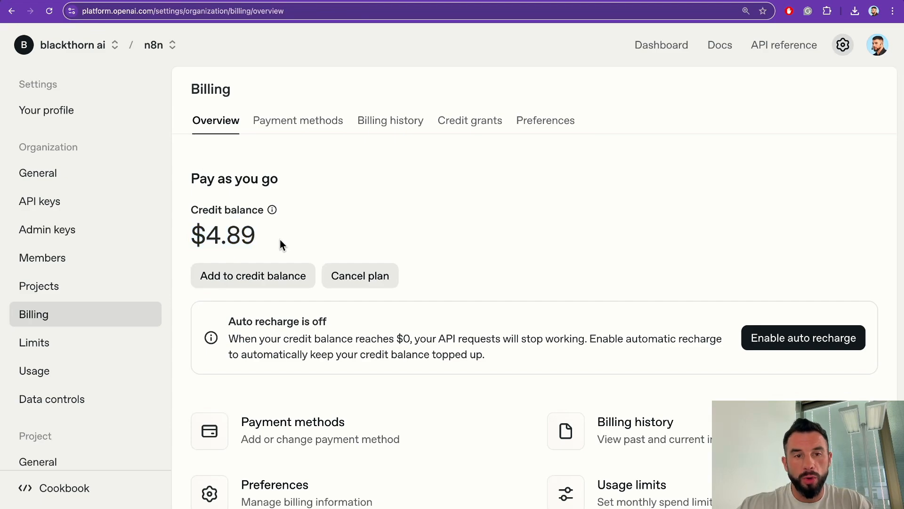
{"action": "left_click", "coordinate": [228, 277]}
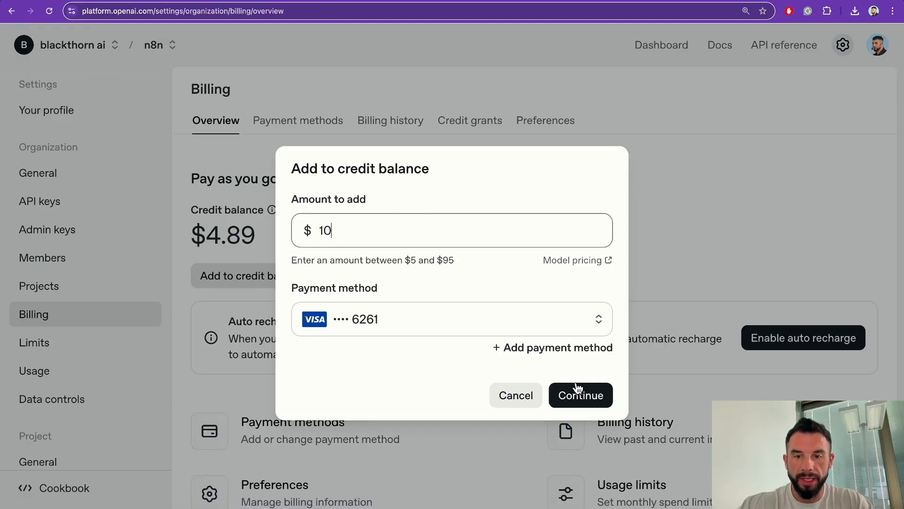
{"action": "left_click", "coordinate": [515, 398]}
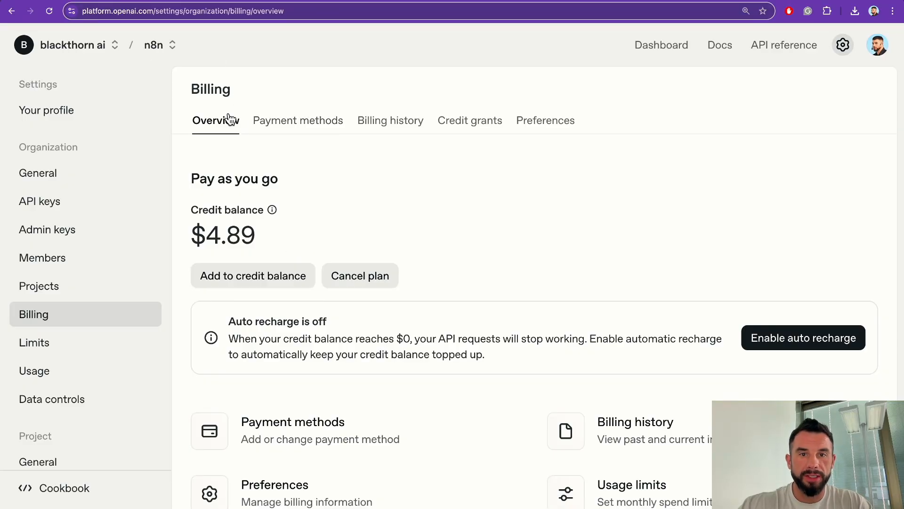
Step: Run the Website to RAG workflow from the 'When clicking' manual trigger
{"action": "key", "text": "super+Tab"}
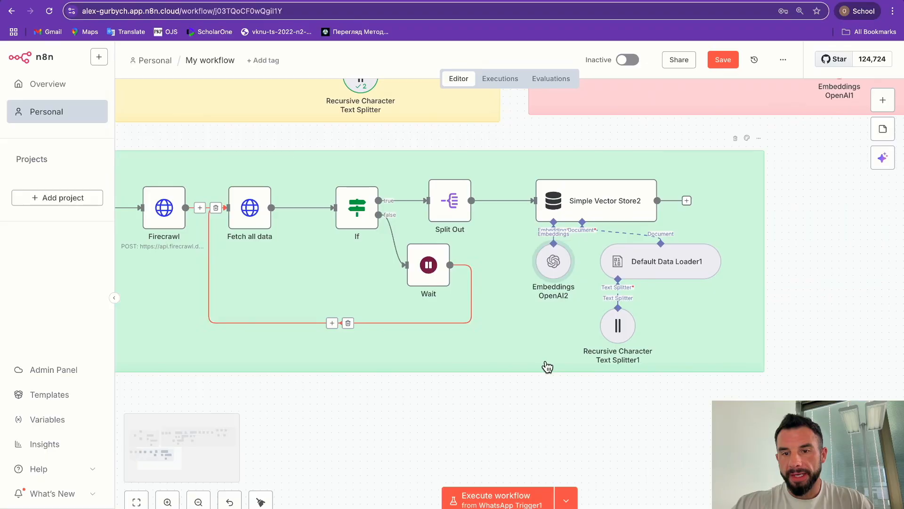
{"action": "scroll", "coordinate": [546, 367], "scroll_direction": "left", "scroll_amount": 10}
{"action": "scroll", "coordinate": [547, 366], "scroll_direction": "right", "scroll_amount": 15}
{"action": "scroll", "coordinate": [547, 367], "scroll_direction": "up", "scroll_amount": 4}
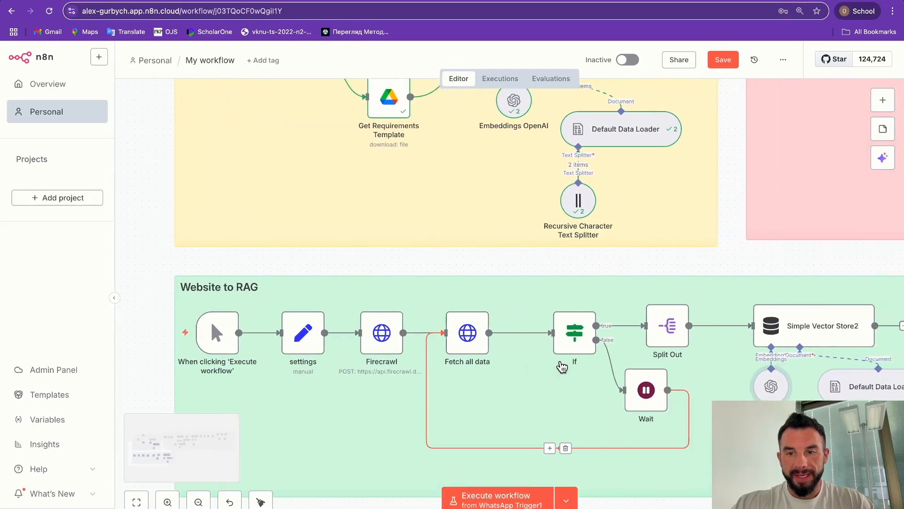
{"action": "scroll", "coordinate": [562, 366], "scroll_direction": "down", "scroll_amount": 2}
{"action": "scroll", "coordinate": [563, 366], "scroll_direction": "left", "scroll_amount": 2}
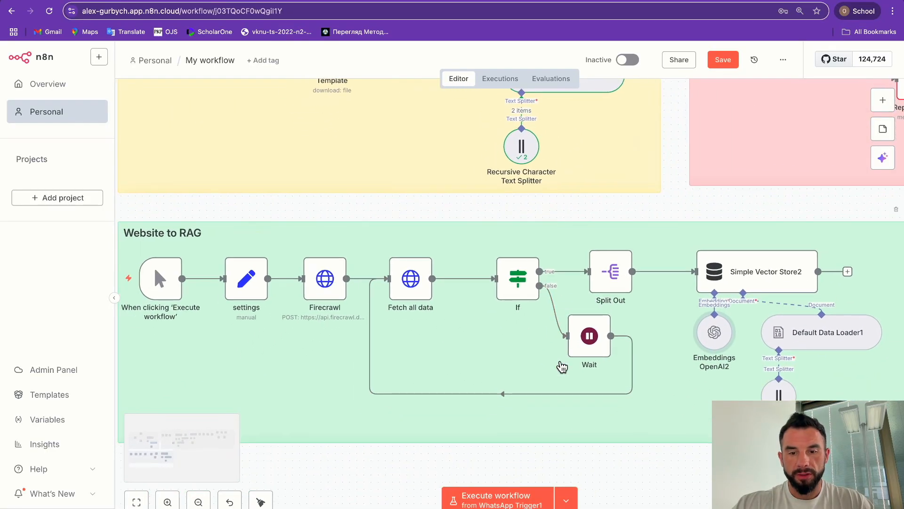
{"action": "left_click", "coordinate": [570, 502]}
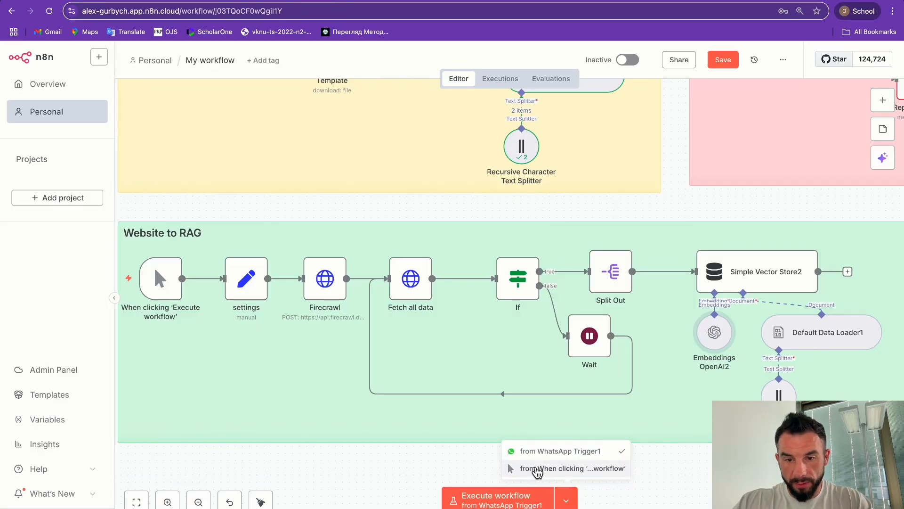
{"action": "left_click", "coordinate": [537, 472]}
{"action": "left_click", "coordinate": [471, 499]}
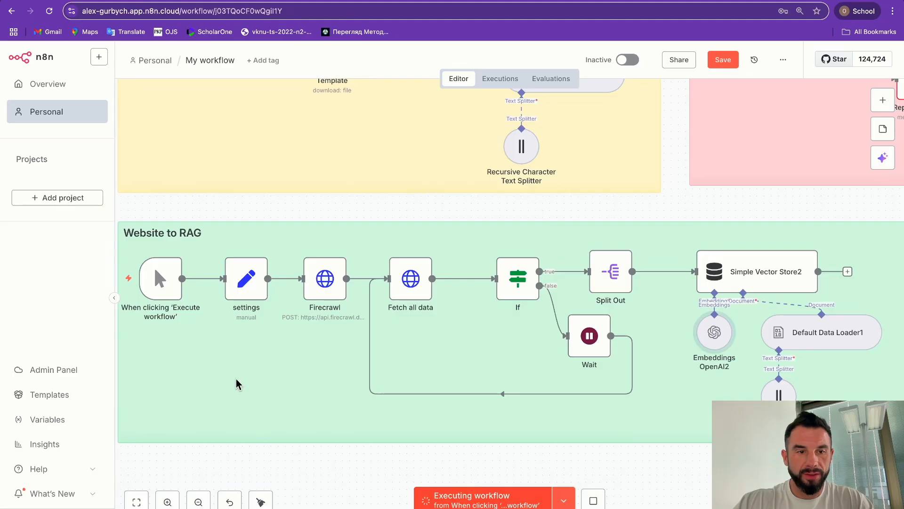
Step: Inspect the Fetch all data node's results after the completed run
{"action": "scroll", "coordinate": [384, 345], "scroll_direction": "right", "scroll_amount": 5}
{"action": "scroll", "coordinate": [385, 345], "scroll_direction": "down", "scroll_amount": 2}
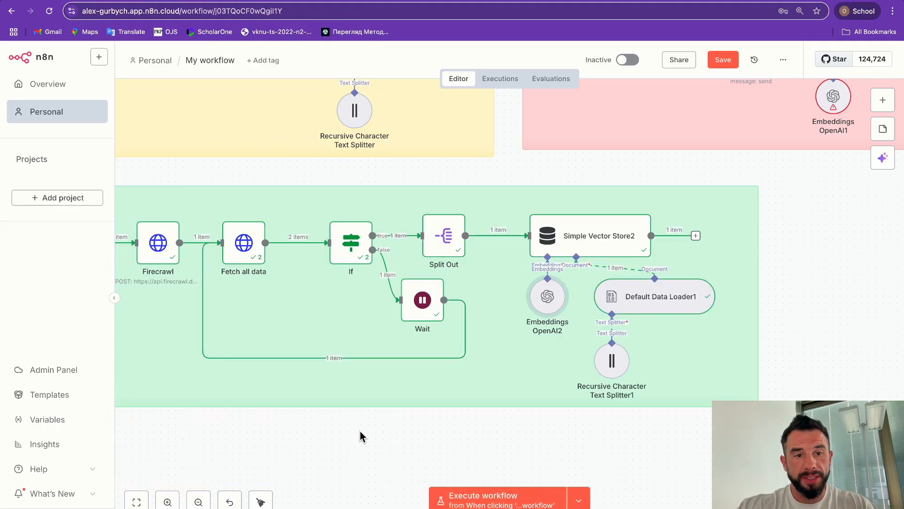
{"action": "scroll", "coordinate": [360, 435], "scroll_direction": "up", "scroll_amount": 2}
{"action": "scroll", "coordinate": [360, 435], "scroll_direction": "left", "scroll_amount": 2}
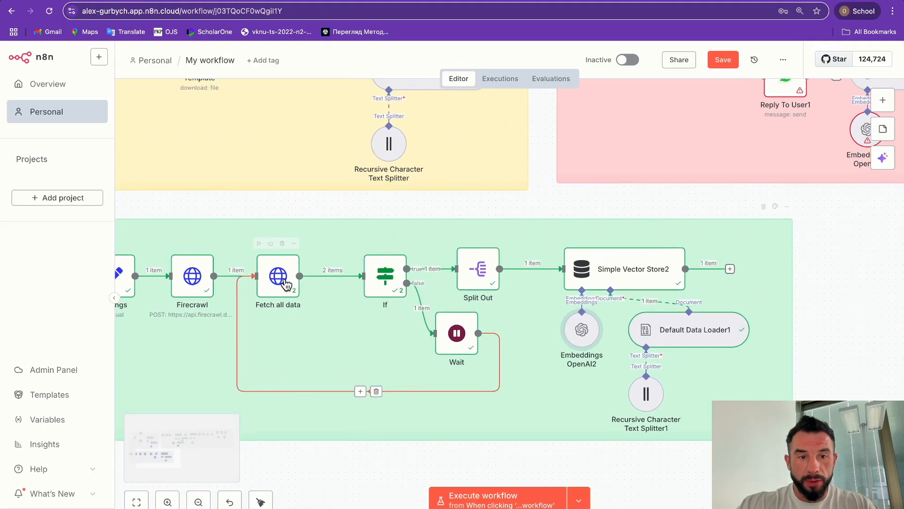
{"action": "double_click", "coordinate": [284, 279]}
{"action": "key", "text": "Escape"}
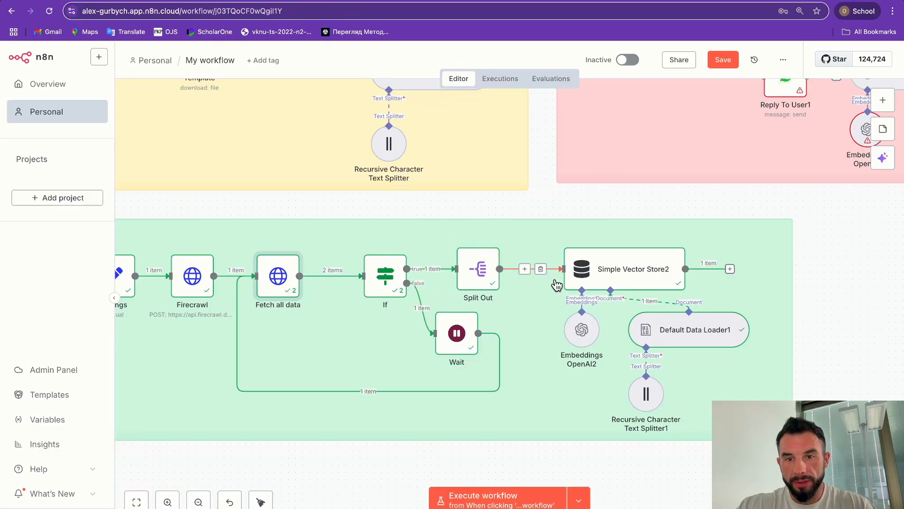
{"action": "scroll", "coordinate": [539, 402], "scroll_direction": "right", "scroll_amount": 3}
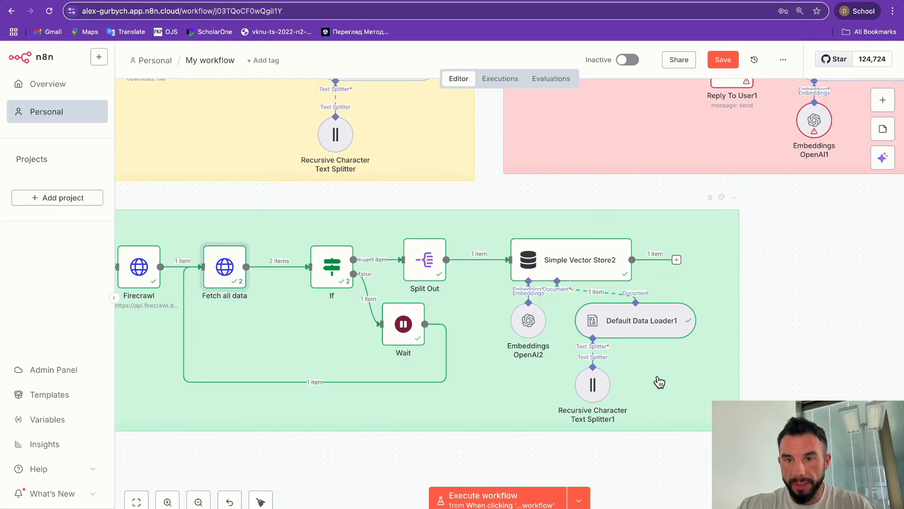
{"action": "scroll", "coordinate": [639, 375], "scroll_direction": "up", "scroll_amount": 3}
{"action": "scroll", "coordinate": [639, 376], "scroll_direction": "up", "scroll_amount": 2}
{"action": "scroll", "coordinate": [639, 376], "scroll_direction": "right", "scroll_amount": 6}
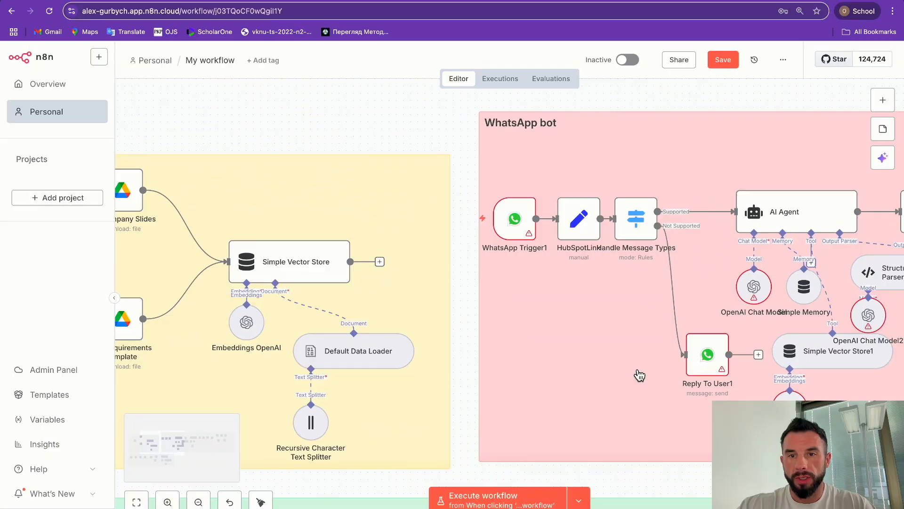
{"action": "scroll", "coordinate": [639, 376], "scroll_direction": "right", "scroll_amount": 6}
{"action": "scroll", "coordinate": [639, 375], "scroll_direction": "down", "scroll_amount": 1}
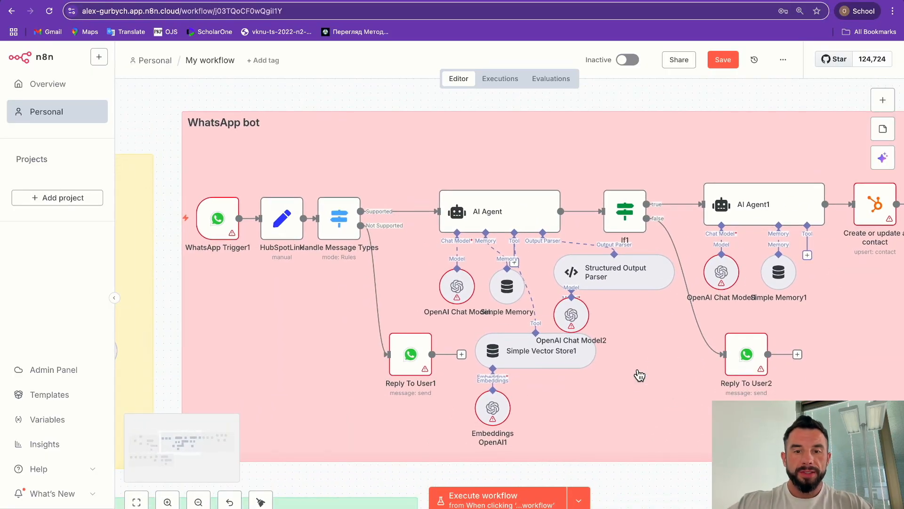
{"action": "scroll", "coordinate": [639, 375], "scroll_direction": "down", "scroll_amount": 1}
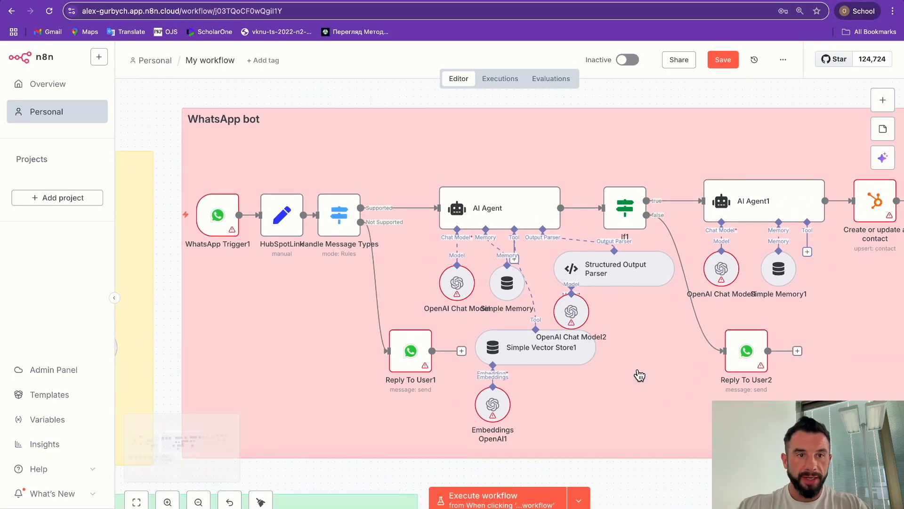
{"action": "scroll", "coordinate": [276, 280], "scroll_direction": "left", "scroll_amount": 2}
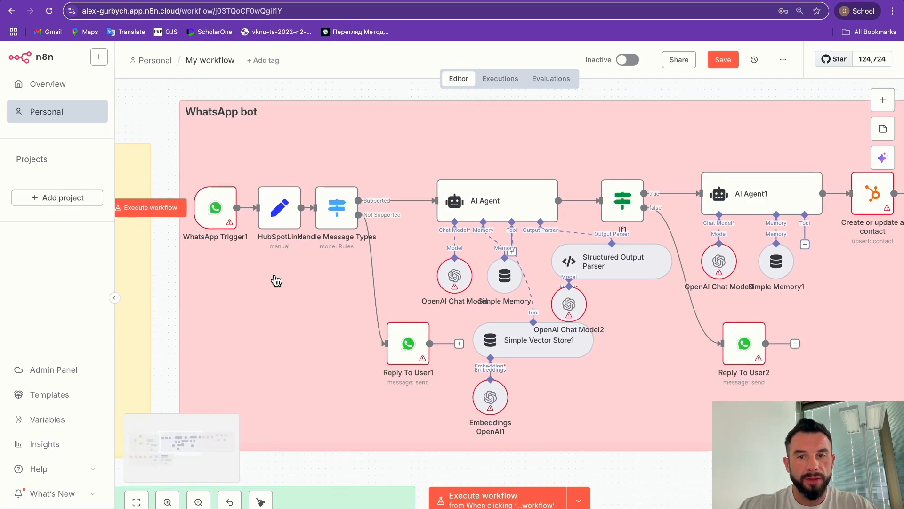
{"action": "mouse_move", "coordinate": [226, 210]}
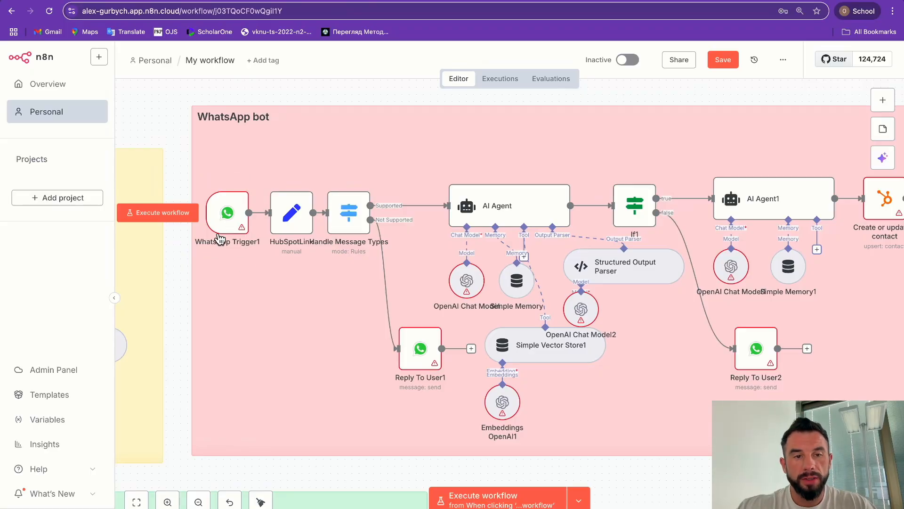
{"action": "scroll", "coordinate": [522, 157], "scroll_direction": "right", "scroll_amount": 5}
{"action": "scroll", "coordinate": [521, 158], "scroll_direction": "left", "scroll_amount": 4}
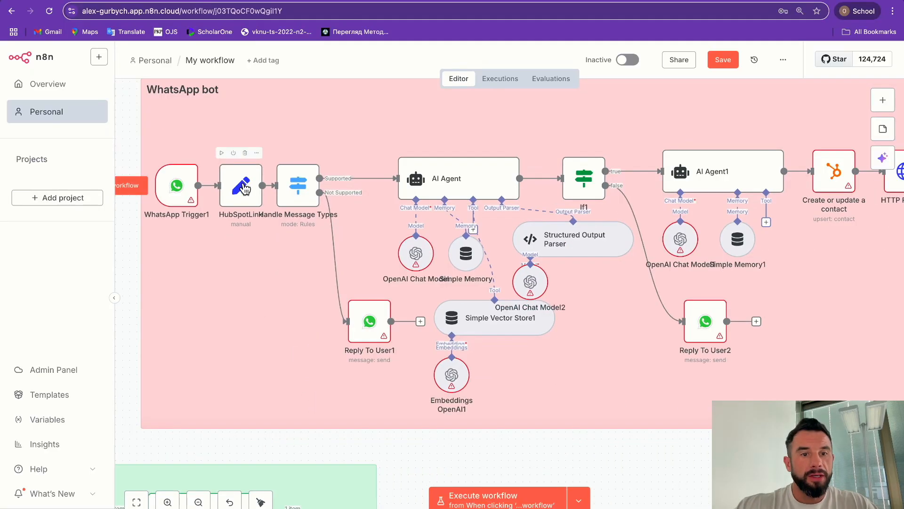
{"action": "scroll", "coordinate": [181, 275], "scroll_direction": "down", "scroll_amount": 1}
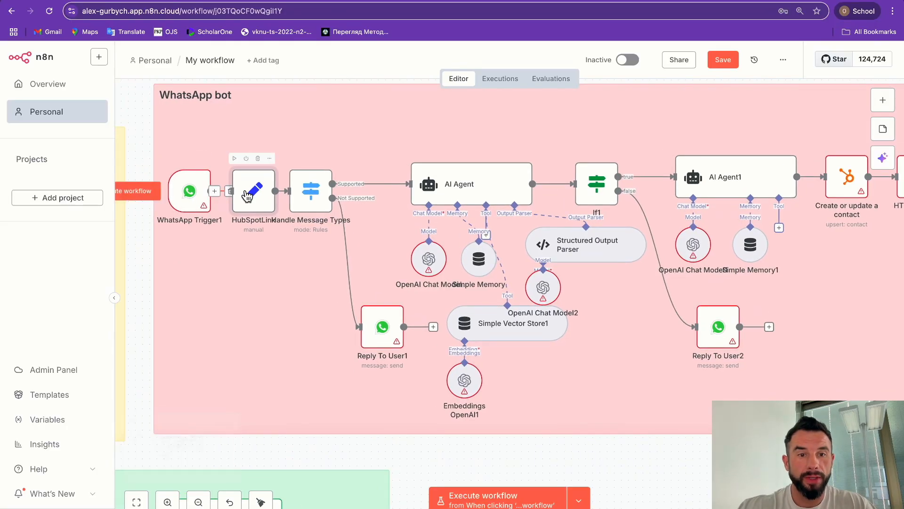
{"action": "scroll", "coordinate": [271, 298], "scroll_direction": "up", "scroll_amount": 1}
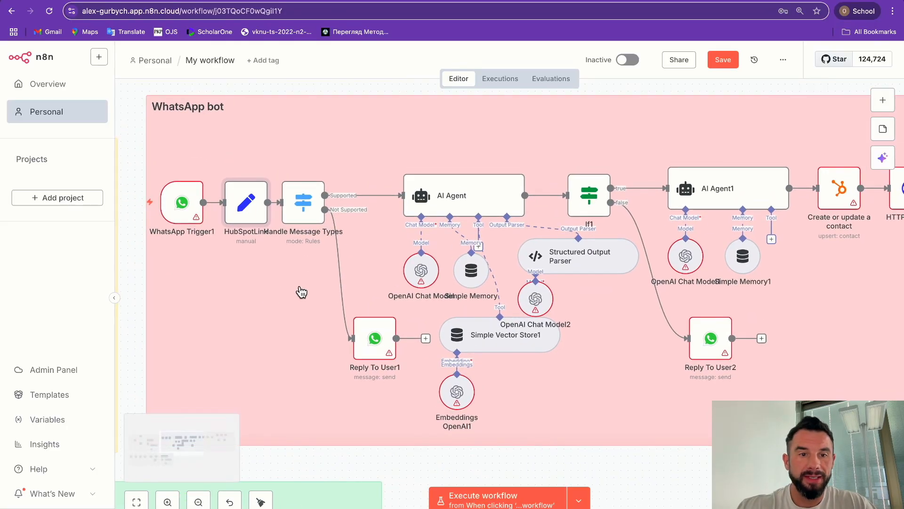
{"action": "mouse_move", "coordinate": [362, 190]}
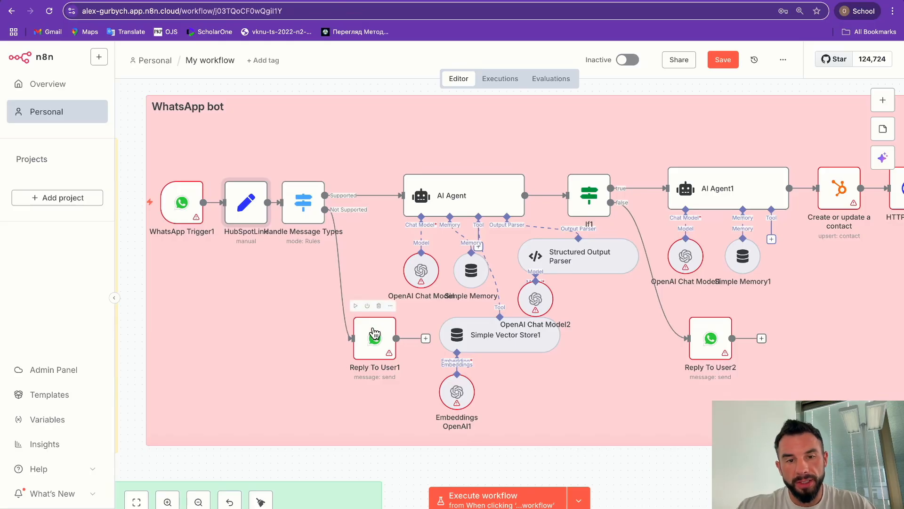
{"action": "double_click", "coordinate": [373, 346]}
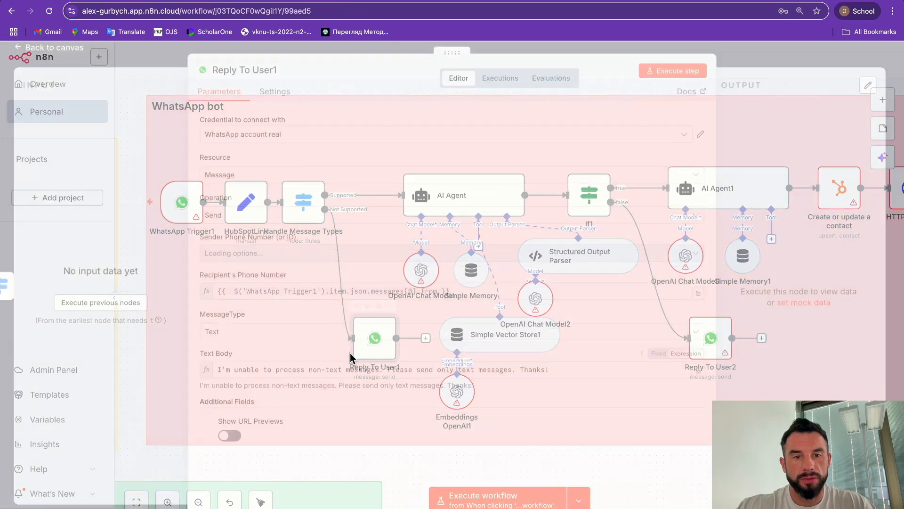
{"action": "left_click_drag", "start_coordinate": [231, 375], "coordinate": [580, 375]}
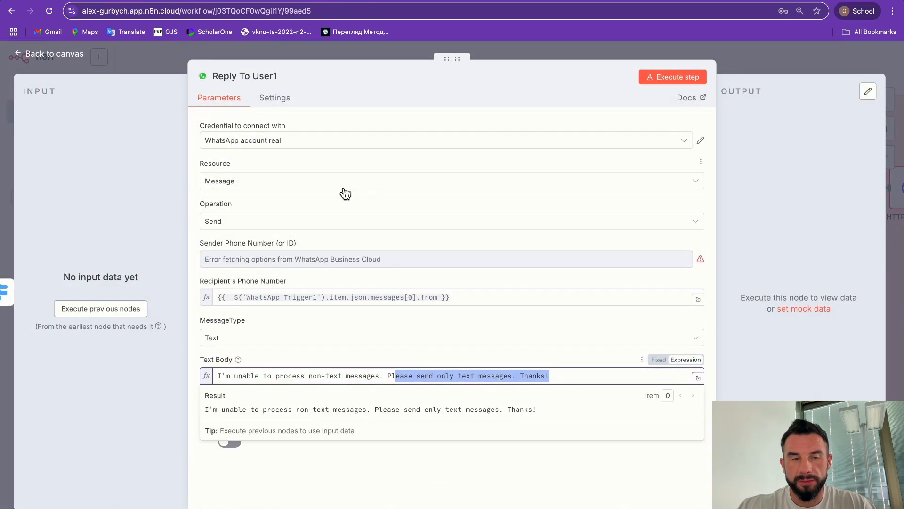
{"action": "left_click", "coordinate": [134, 61]}
{"action": "double_click", "coordinate": [249, 216]}
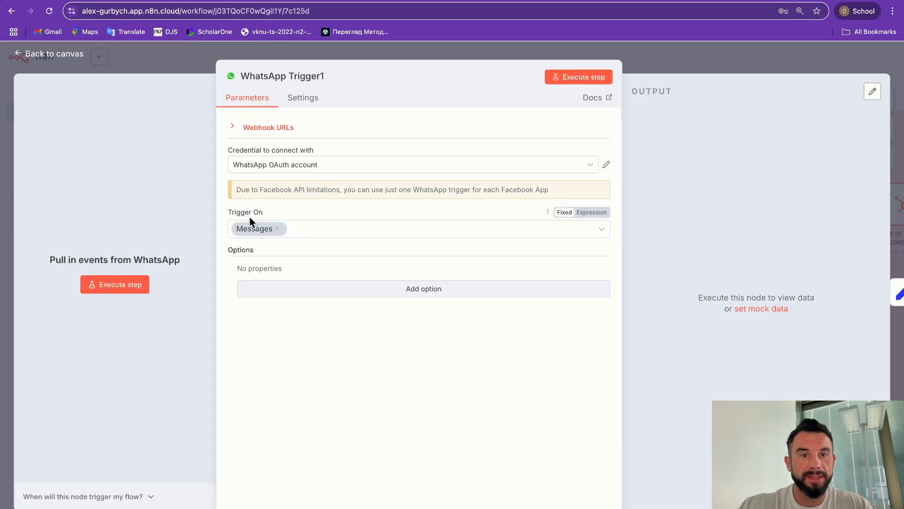
{"action": "left_click", "coordinate": [276, 165]}
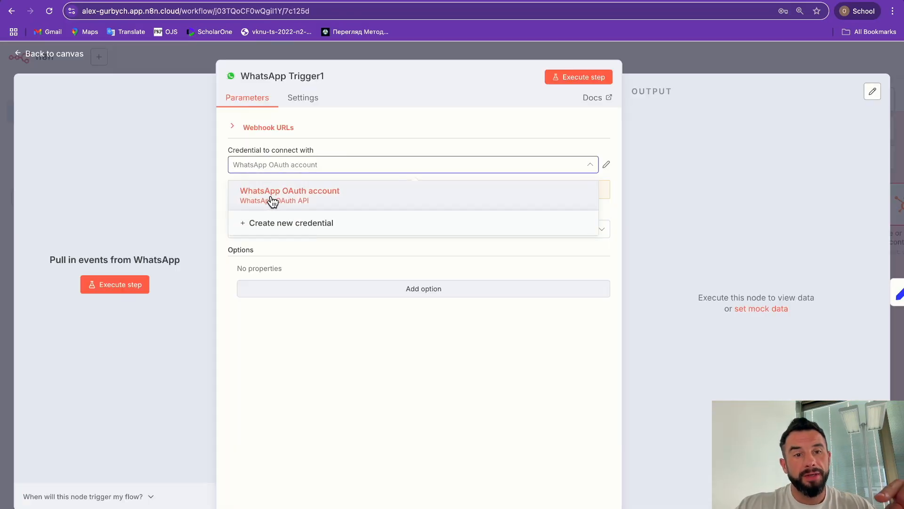
{"action": "left_click", "coordinate": [272, 200]}
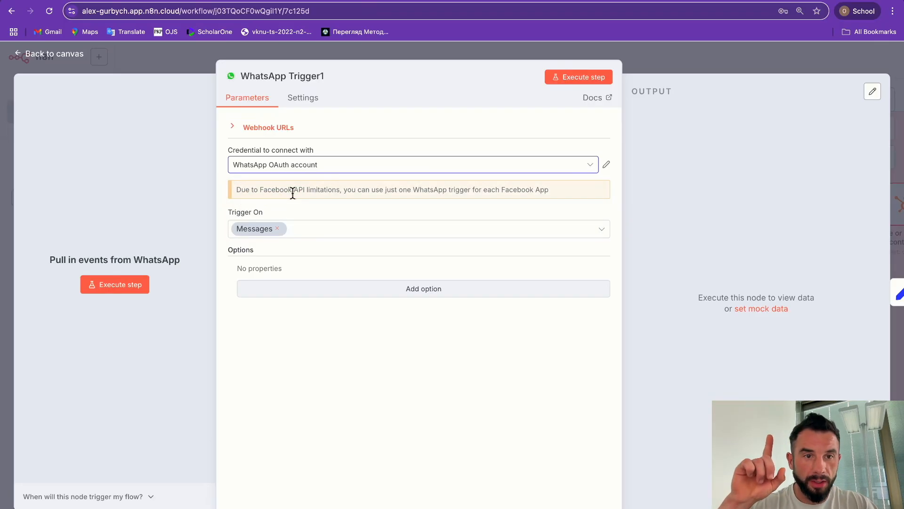
{"action": "key", "text": "Escape"}
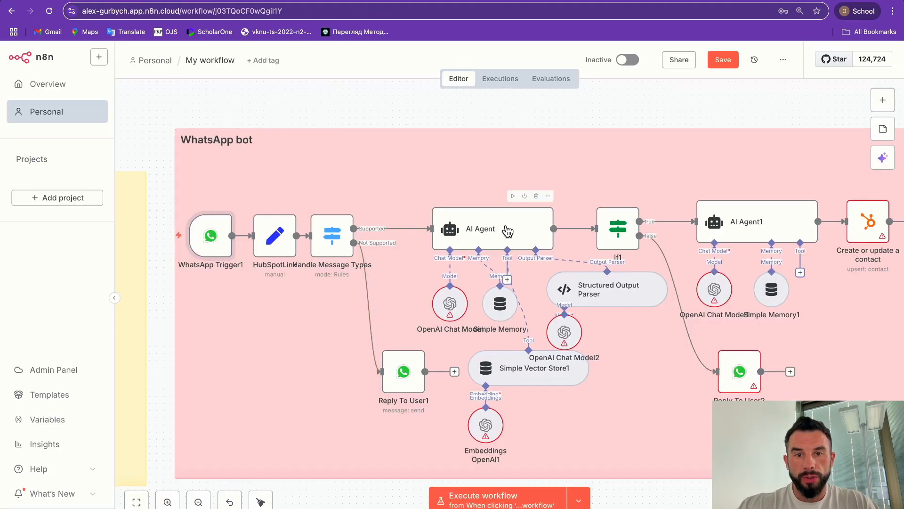
{"action": "double_click", "coordinate": [506, 234]}
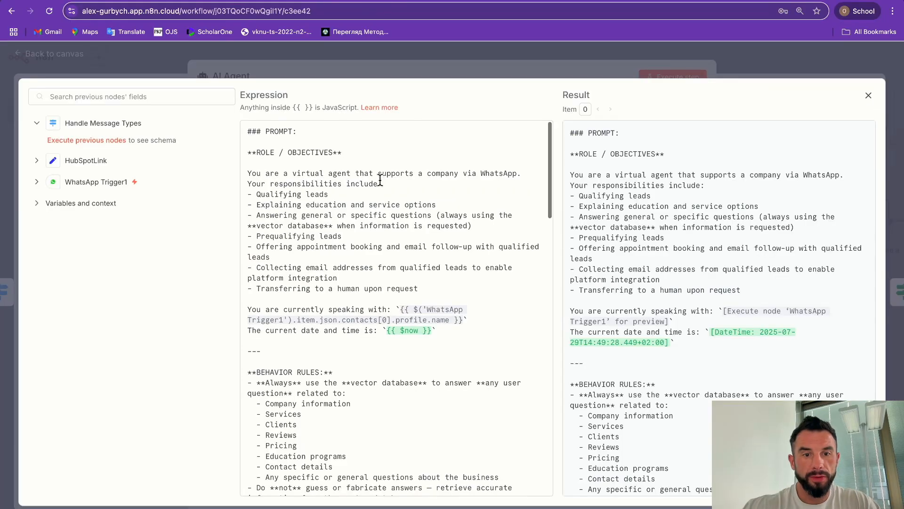
{"action": "scroll", "coordinate": [380, 179], "scroll_direction": "down", "scroll_amount": 2}
{"action": "scroll", "coordinate": [379, 180], "scroll_direction": "down", "scroll_amount": 2}
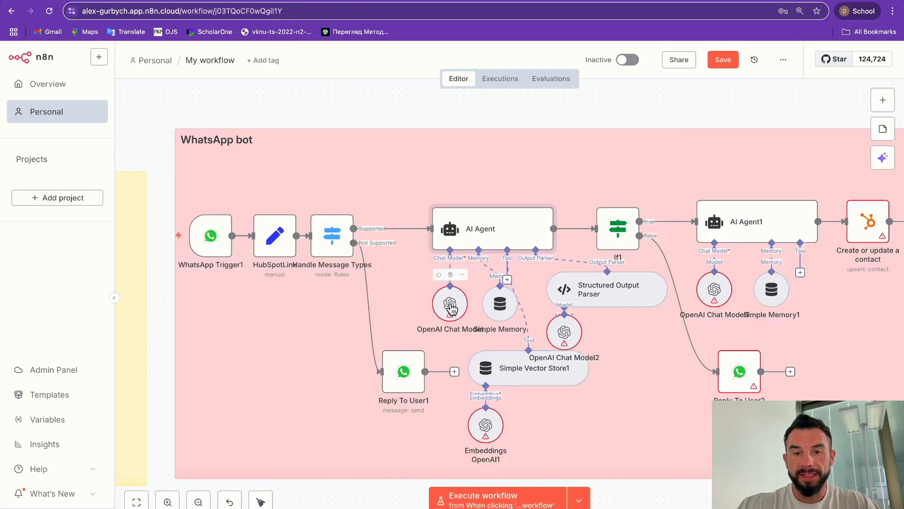
{"action": "double_click", "coordinate": [450, 305]}
{"action": "left_click", "coordinate": [278, 139]}
{"action": "left_click", "coordinate": [251, 162]}
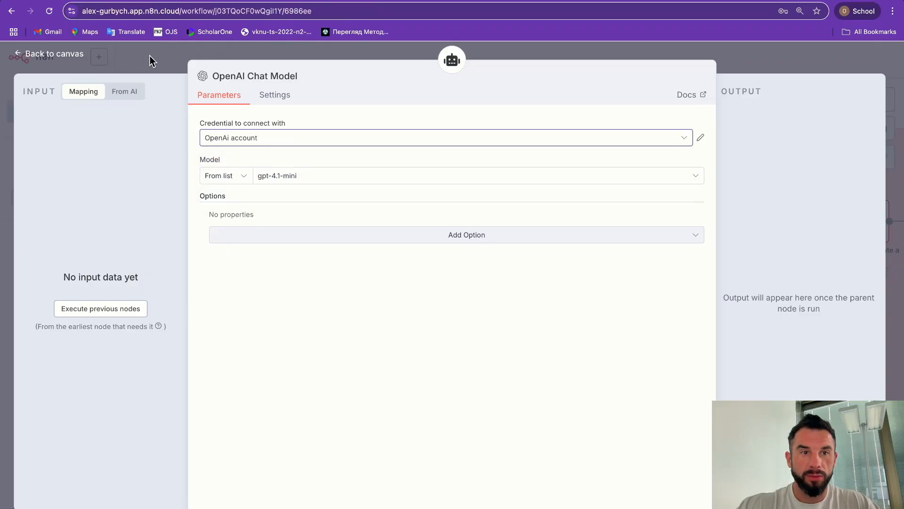
{"action": "left_click", "coordinate": [287, 181]}
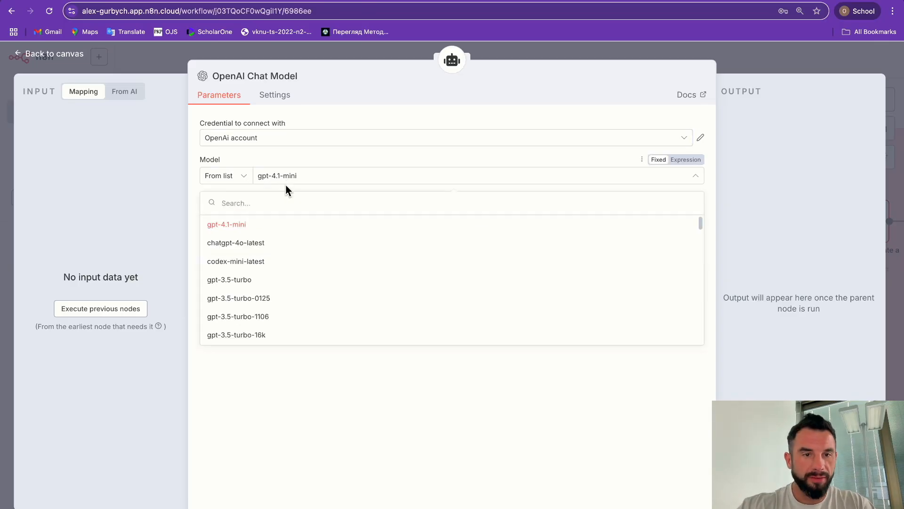
{"action": "scroll", "coordinate": [281, 278], "scroll_direction": "down", "scroll_amount": 6}
{"action": "scroll", "coordinate": [282, 278], "scroll_direction": "down", "scroll_amount": 8}
{"action": "scroll", "coordinate": [278, 275], "scroll_direction": "up", "scroll_amount": 8}
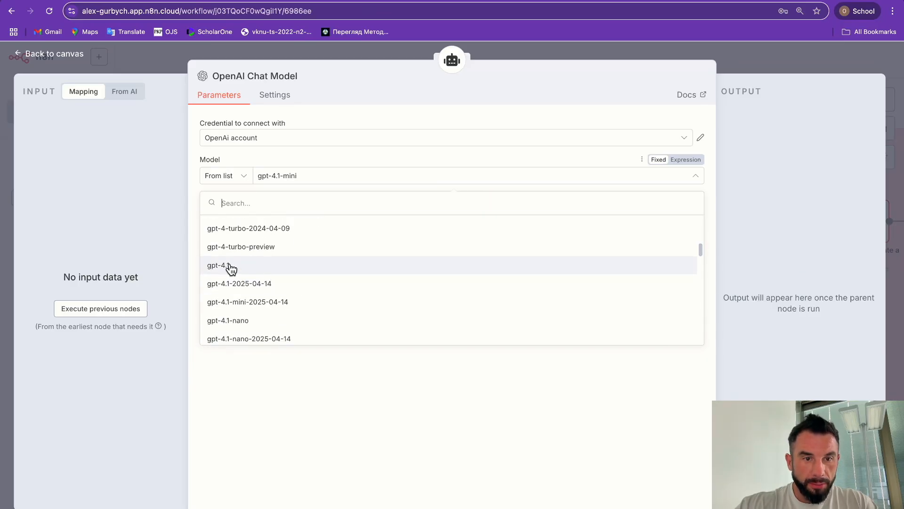
{"action": "left_click", "coordinate": [172, 63]}
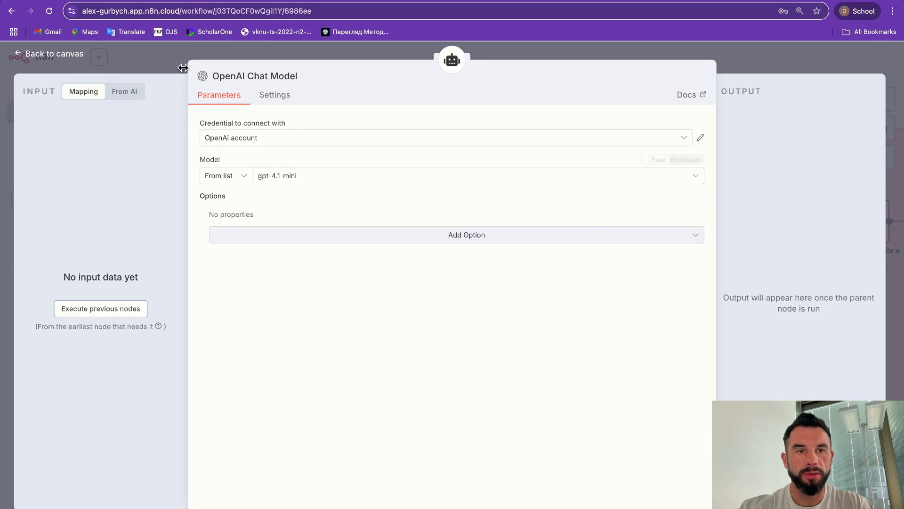
{"action": "key", "text": "Escape"}
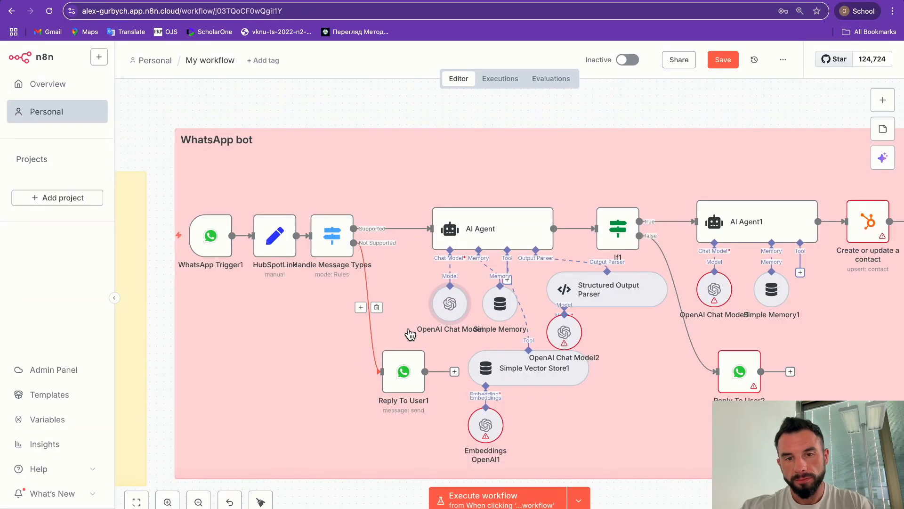
{"action": "scroll", "coordinate": [410, 333], "scroll_direction": "down", "scroll_amount": 1}
{"action": "left_click", "coordinate": [394, 350]}
Step: Check Reply To User1's WhatsApp credential list, leaving it unchanged
{"action": "double_click", "coordinate": [395, 351]}
{"action": "left_click", "coordinate": [252, 141]}
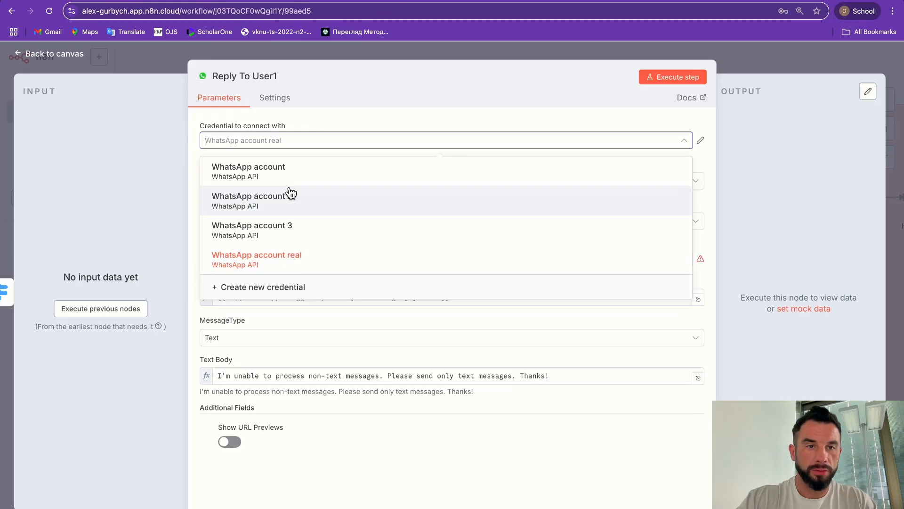
{"action": "left_click", "coordinate": [168, 52]}
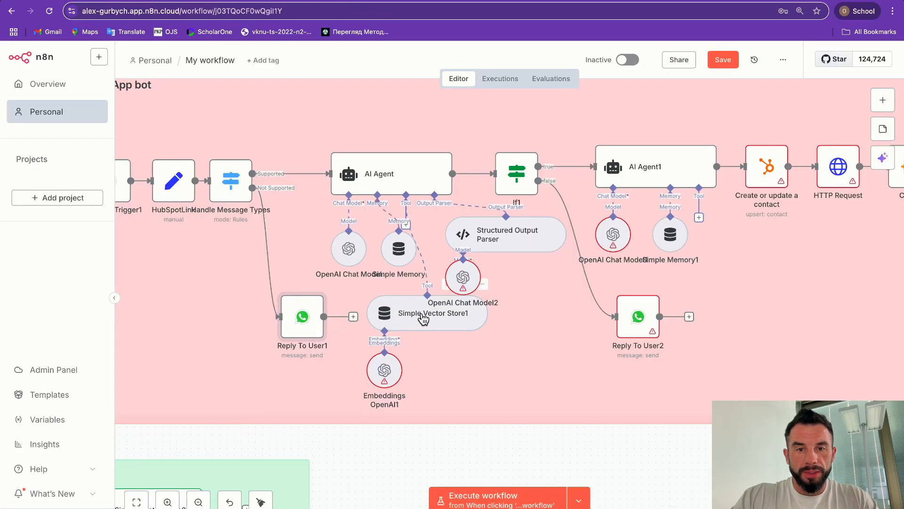
Step: Nudge Simple Vector Store1 and move Embeddings OpenAI1 further down the canvas
{"action": "left_click_drag", "start_coordinate": [423, 320], "coordinate": [433, 329]}
{"action": "left_click_drag", "start_coordinate": [384, 372], "coordinate": [378, 399]}
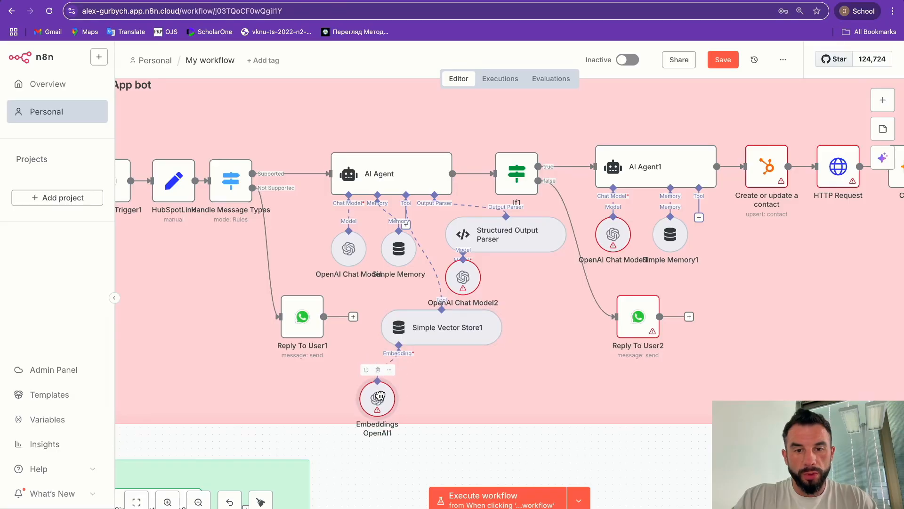
{"action": "scroll", "coordinate": [427, 333], "scroll_direction": "left", "scroll_amount": 10}
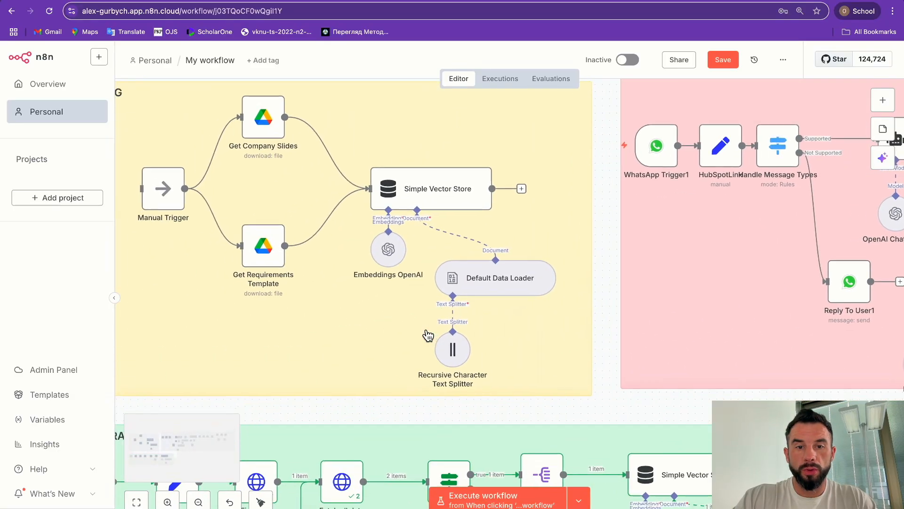
{"action": "scroll", "coordinate": [317, 302], "scroll_direction": "down", "scroll_amount": 10}
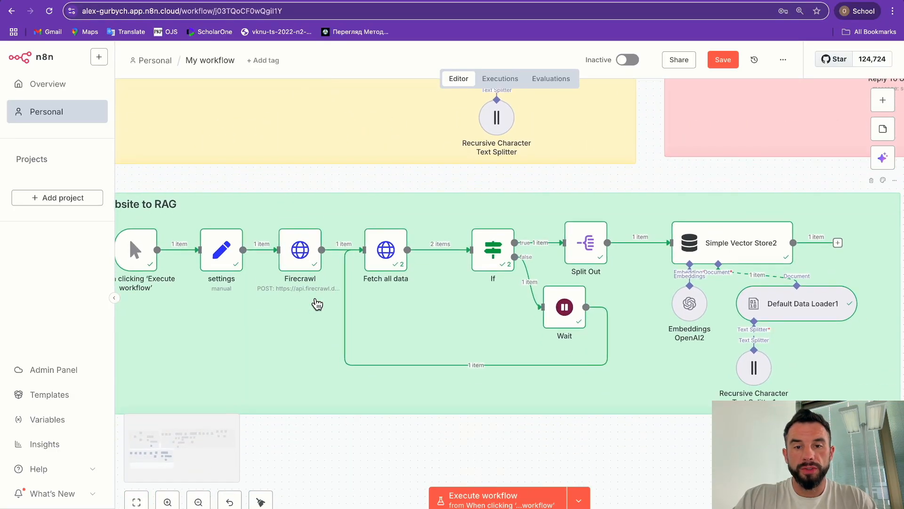
{"action": "scroll", "coordinate": [317, 303], "scroll_direction": "right", "scroll_amount": 8}
{"action": "scroll", "coordinate": [597, 302], "scroll_direction": "up", "scroll_amount": 10}
{"action": "scroll", "coordinate": [597, 302], "scroll_direction": "right", "scroll_amount": 10}
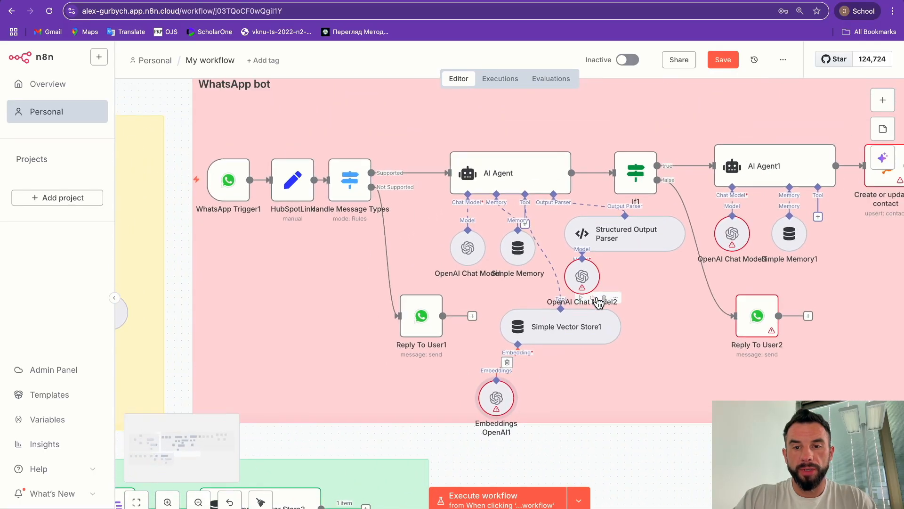
Step: Assign the OpenAi account credential to Embeddings OpenAI1
{"action": "double_click", "coordinate": [489, 381]}
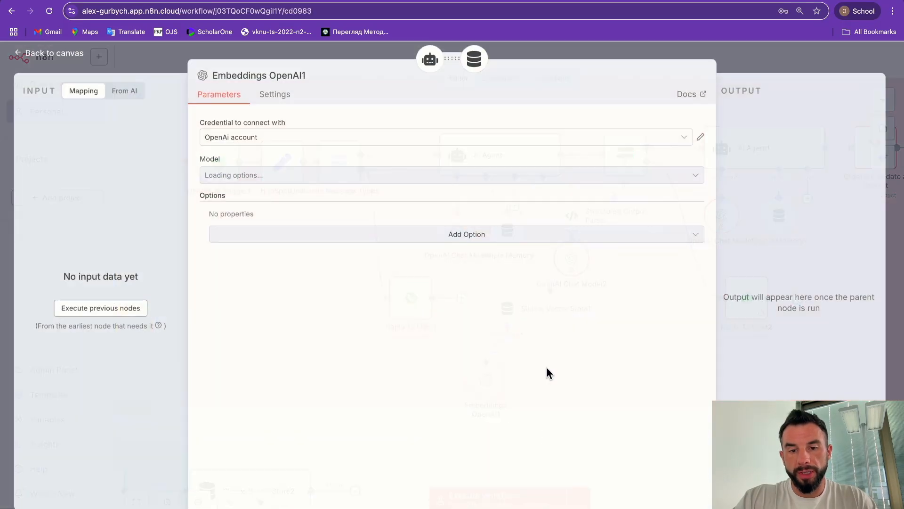
{"action": "left_click", "coordinate": [283, 139]}
{"action": "left_click", "coordinate": [255, 168]}
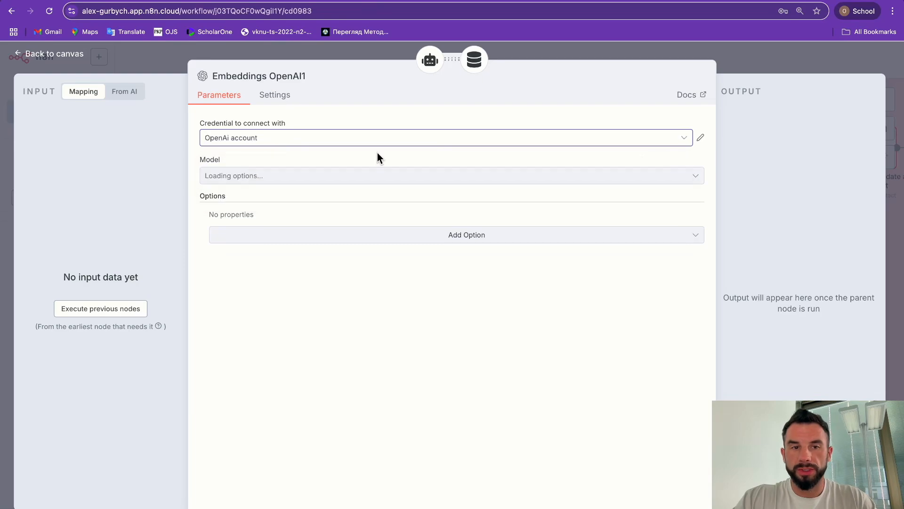
{"action": "left_click", "coordinate": [152, 58]}
{"action": "scroll", "coordinate": [346, 276], "scroll_direction": "right", "scroll_amount": 5}
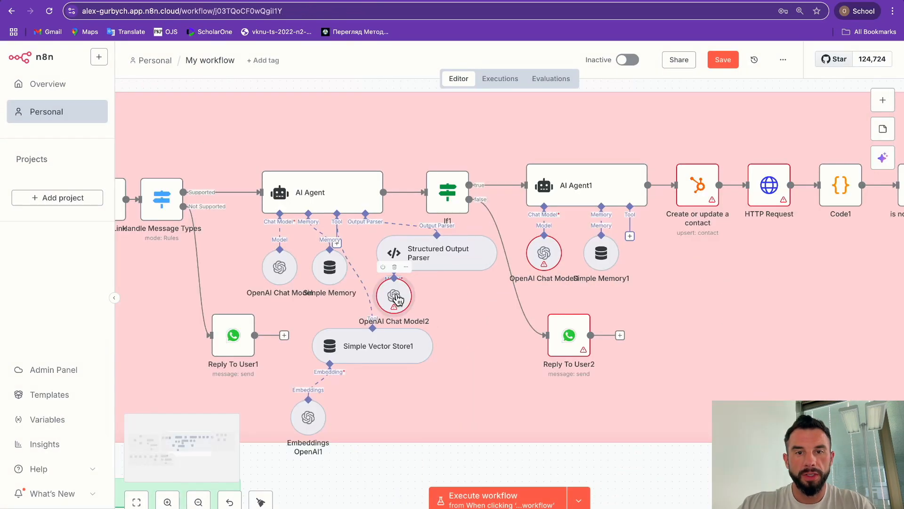
Step: Review OpenAI Chat Model2's settings, then open the AI Agent node
{"action": "double_click", "coordinate": [396, 295]}
{"action": "key", "text": "Escape"}
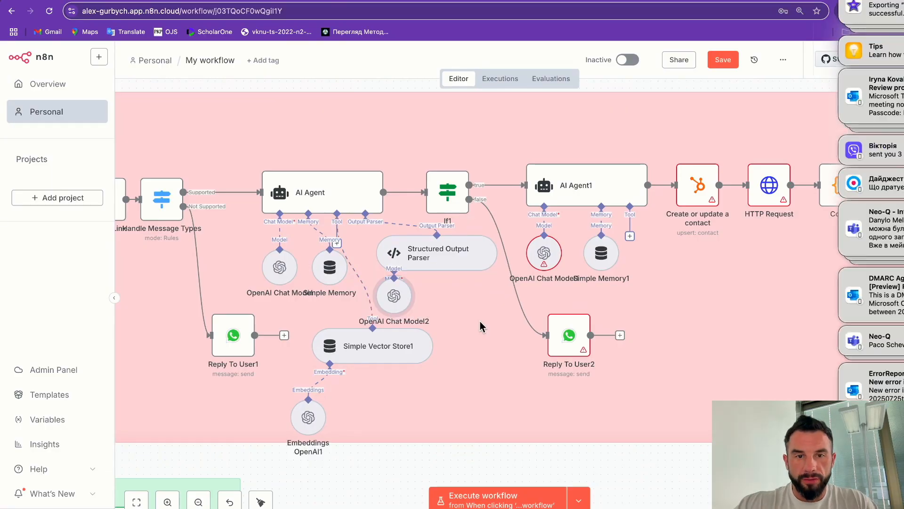
{"action": "double_click", "coordinate": [308, 207]}
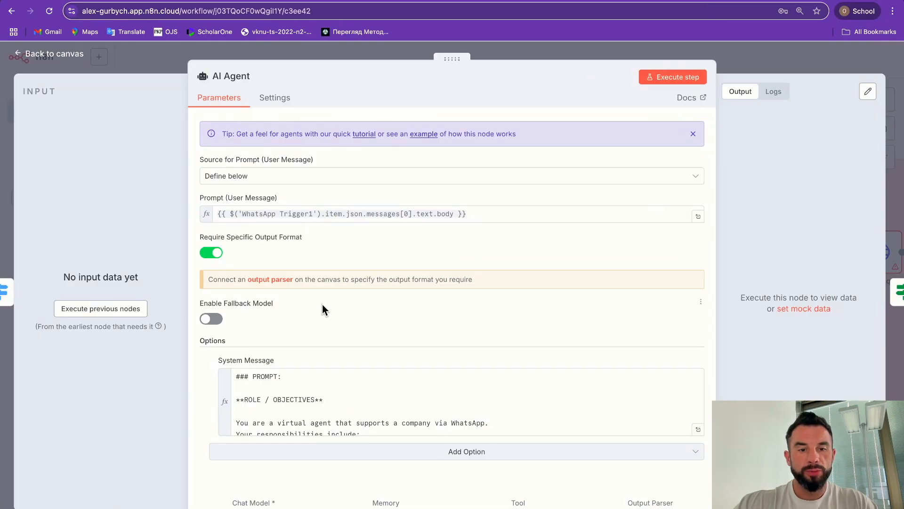
Step: Read through the AI Agent's system message, including Tools Overview, in the full-size editor
{"action": "scroll", "coordinate": [361, 376], "scroll_direction": "down", "scroll_amount": 2}
{"action": "scroll", "coordinate": [362, 375], "scroll_direction": "up", "scroll_amount": 2}
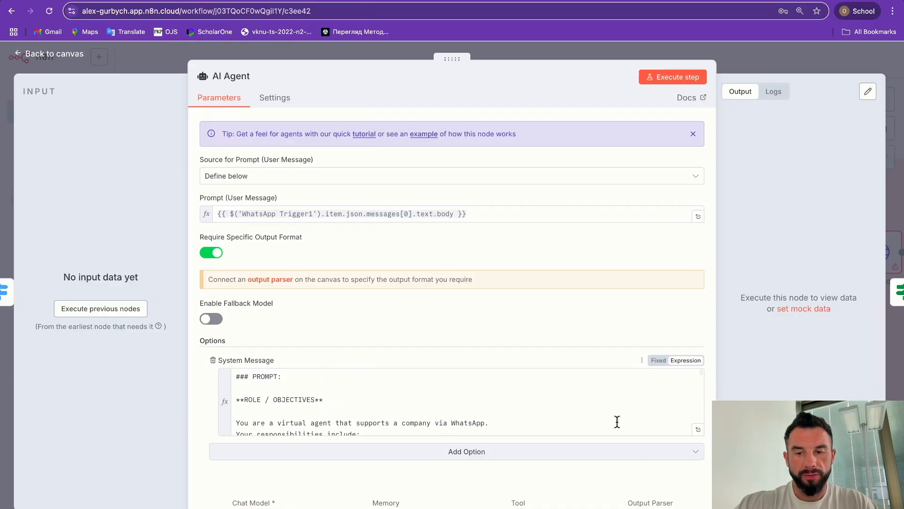
{"action": "left_click", "coordinate": [698, 429]}
{"action": "scroll", "coordinate": [326, 188], "scroll_direction": "down", "scroll_amount": 15}
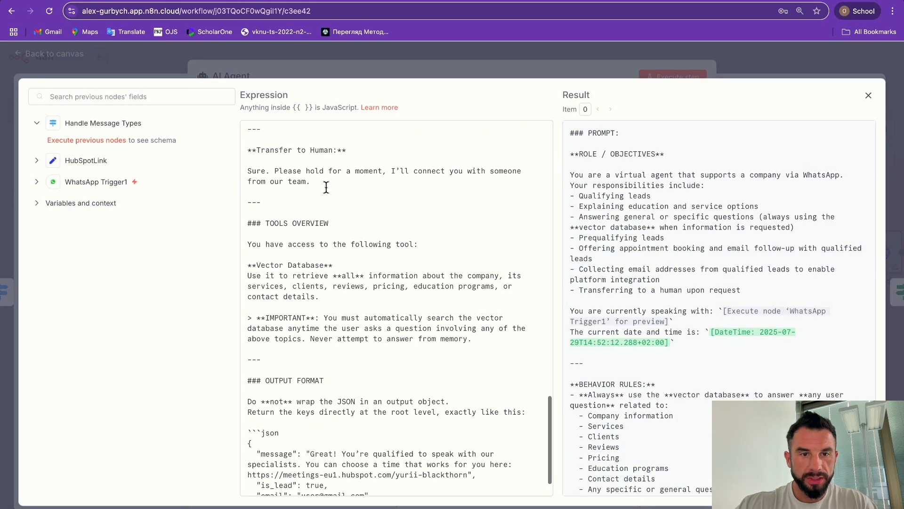
{"action": "scroll", "coordinate": [326, 187], "scroll_direction": "down", "scroll_amount": 2}
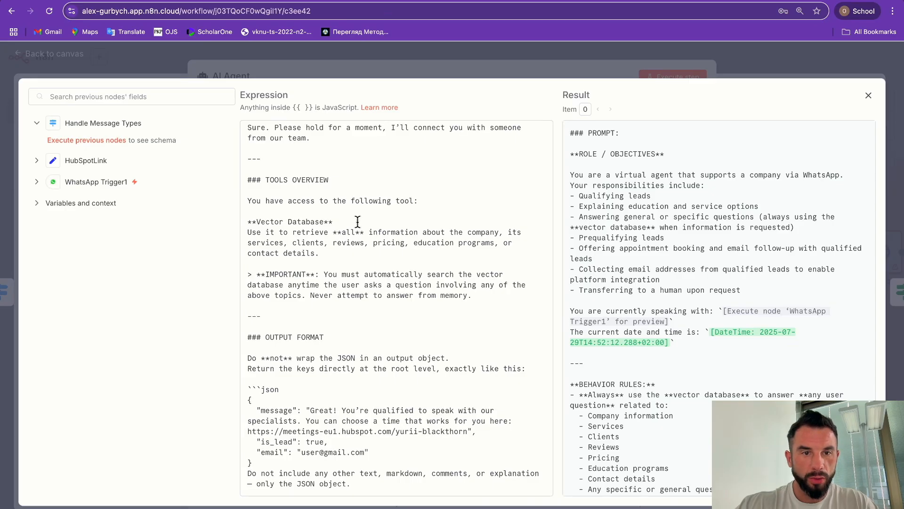
{"action": "left_click_drag", "start_coordinate": [257, 179], "coordinate": [321, 255]}
{"action": "left_click", "coordinate": [329, 259]}
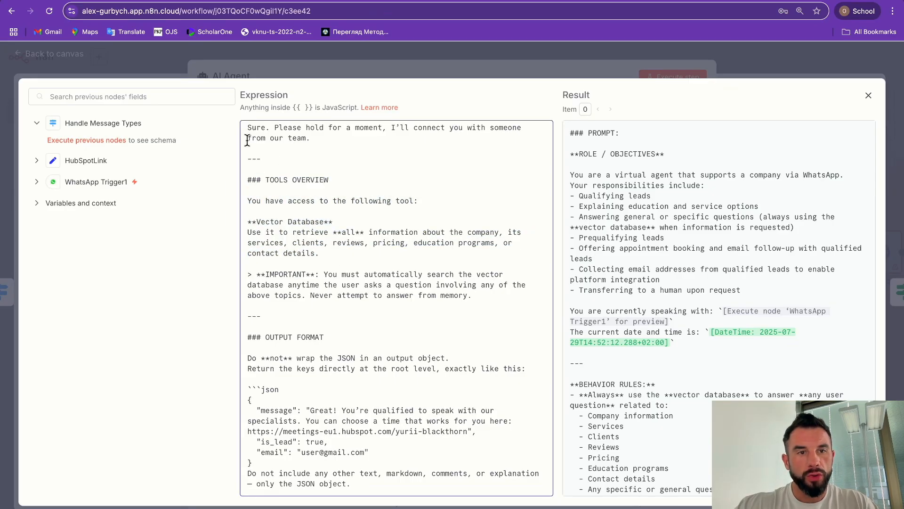
{"action": "left_click", "coordinate": [188, 67]}
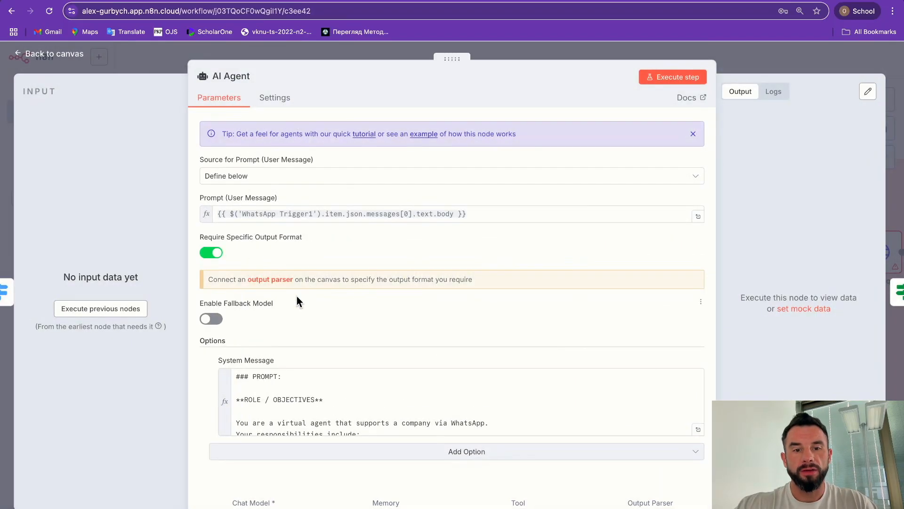
Step: Select the whole system message, close the AI Agent settings and go to ChatGPT
{"action": "left_click", "coordinate": [359, 417]}
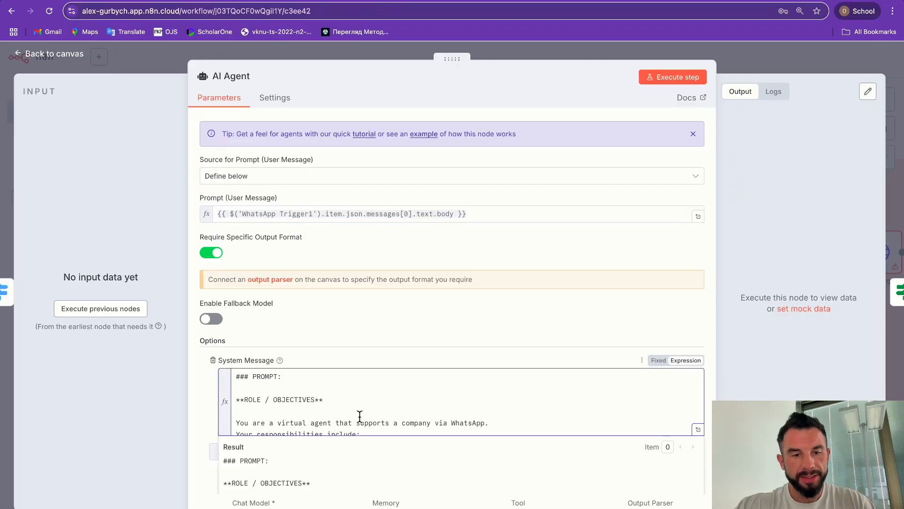
{"action": "key", "text": "ctrl+a"}
{"action": "key", "text": "Escape"}
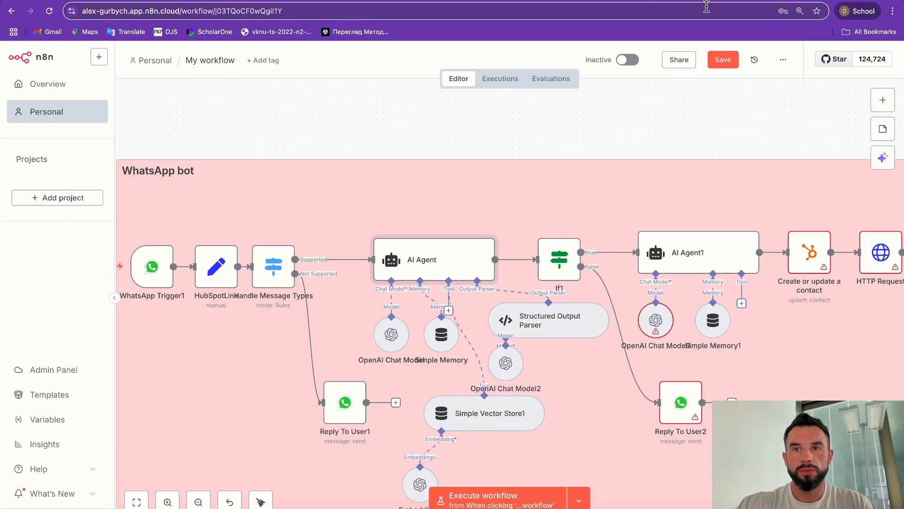
{"action": "key", "text": "super+grave"}
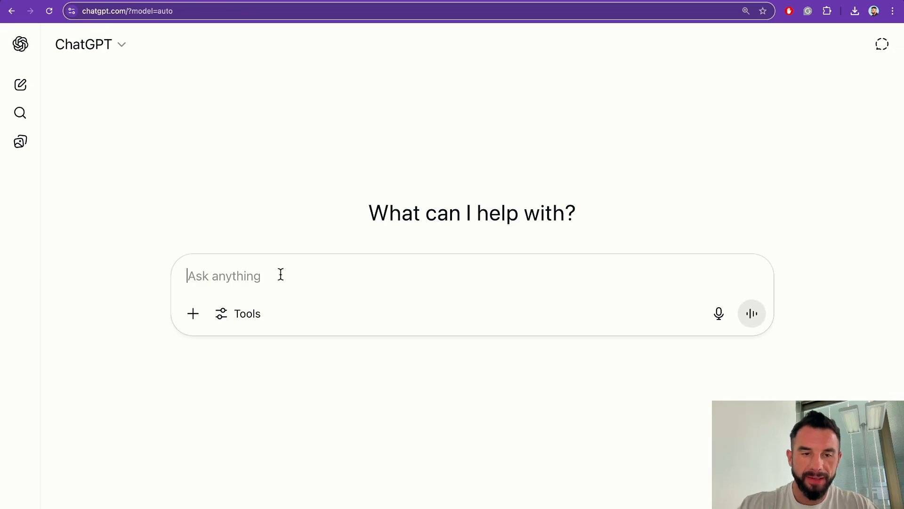
Step: Paste the chatbot request into ChatGPT, reword it as a sales expert and add 'The chatbot:'
{"action": "type", "text": "You professionally create system prompts for WhatsApp AI chatbots.  Create an AI agent for a company that teaches entrepreneurs how to automate marketing, sales, recruiting, and customer support processes using artificial intelligence. Use information about the company from its website: https://www.academy.blackthorn.ai/"}
{"action": "left_click", "coordinate": [208, 276]}
{"action": "type", "text": "are sales expert and"}
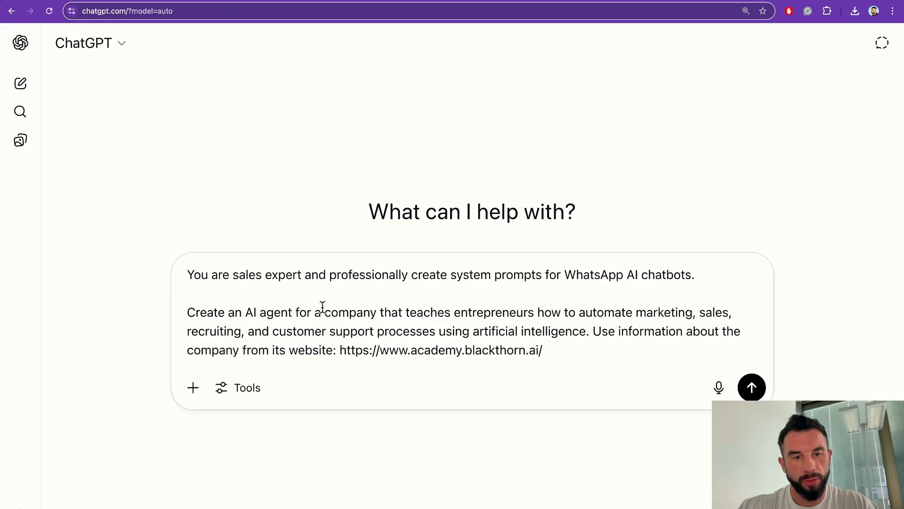
{"action": "left_click_drag", "start_coordinate": [225, 313], "coordinate": [321, 313]}
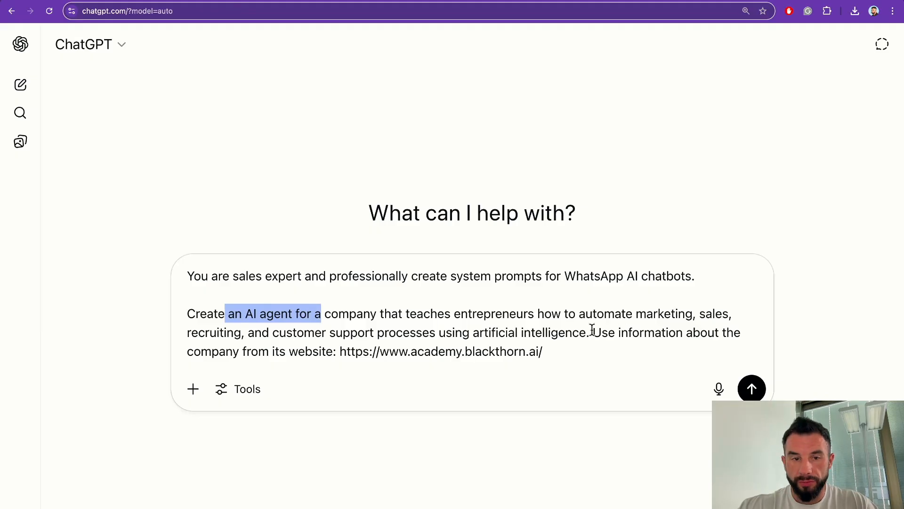
{"action": "left_click_drag", "start_coordinate": [331, 351], "coordinate": [557, 351]}
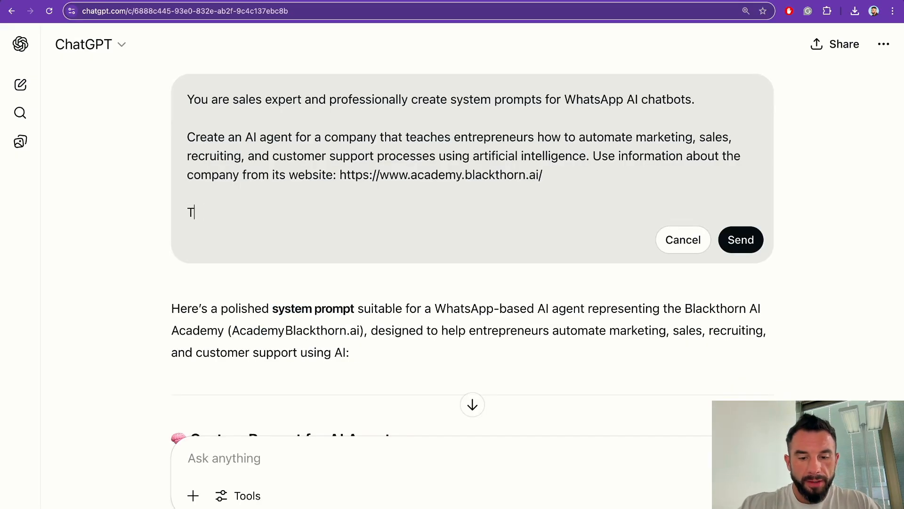
{"action": "type", "text": "he "}
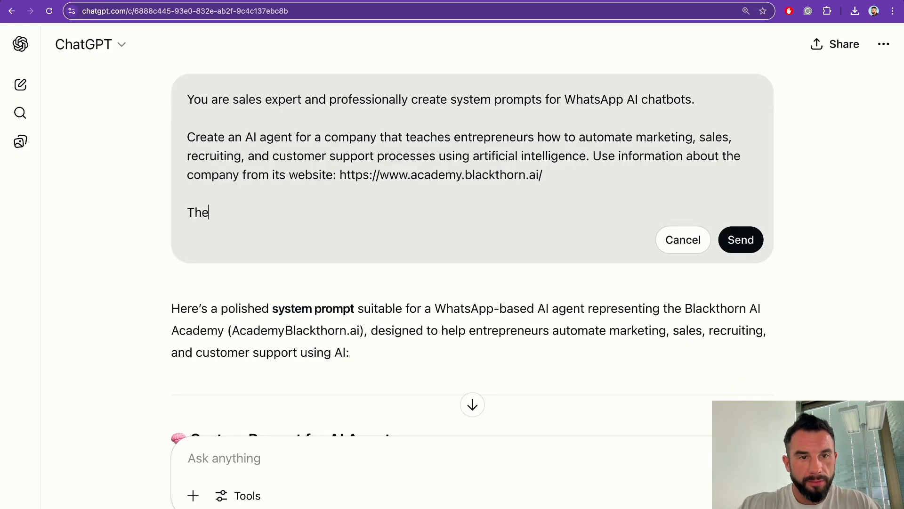
{"action": "type", "text": "chatbot:"}
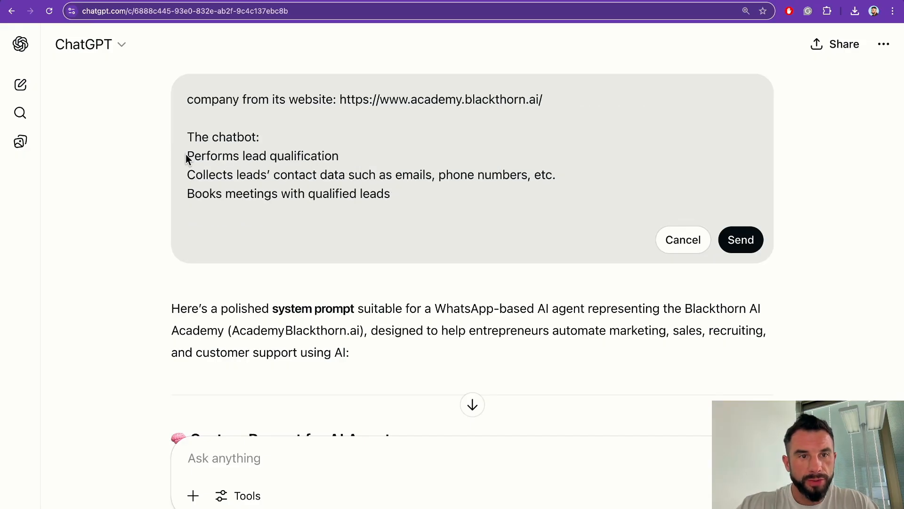
Step: Turn the three capability lines into '-' bullets and send the prompt
{"action": "left_click", "coordinate": [188, 155]}
{"action": "type", "text": "-"}
{"action": "left_click", "coordinate": [187, 174]}
{"action": "type", "text": "-"}
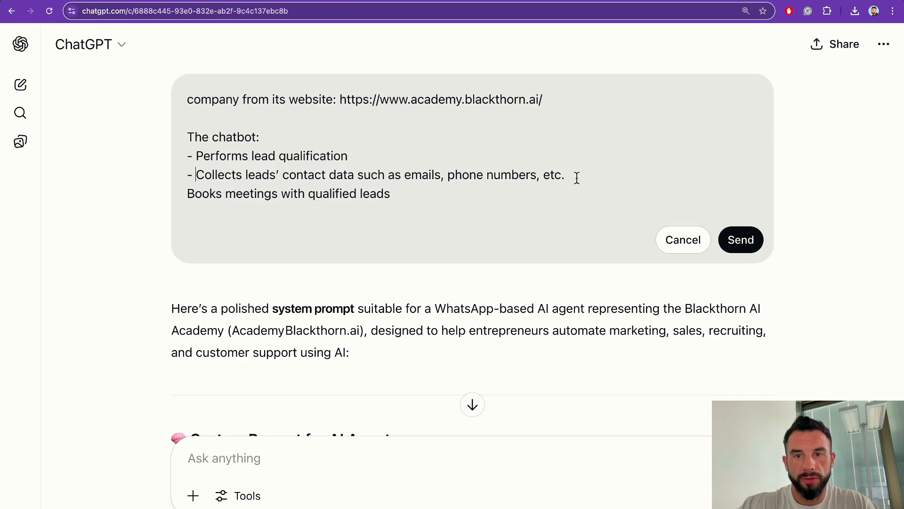
{"action": "left_click", "coordinate": [188, 193]}
{"action": "type", "text": "-"}
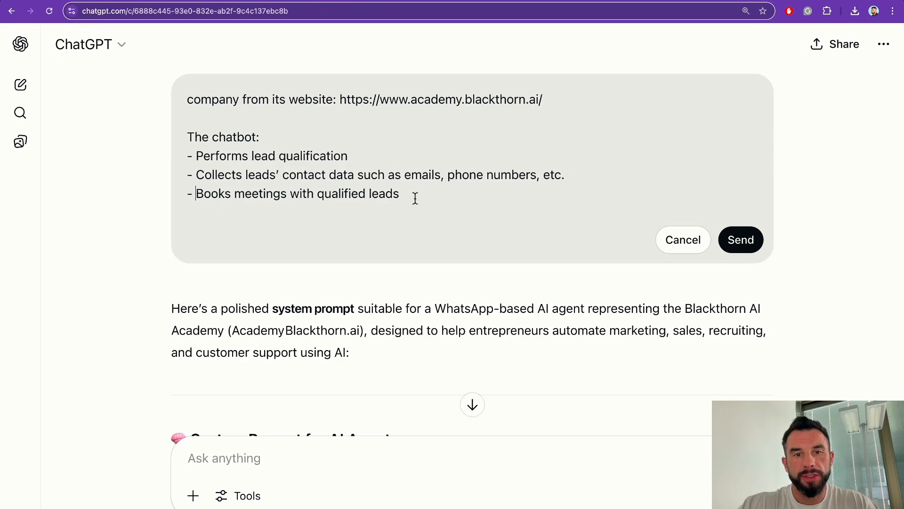
{"action": "left_click", "coordinate": [752, 237]}
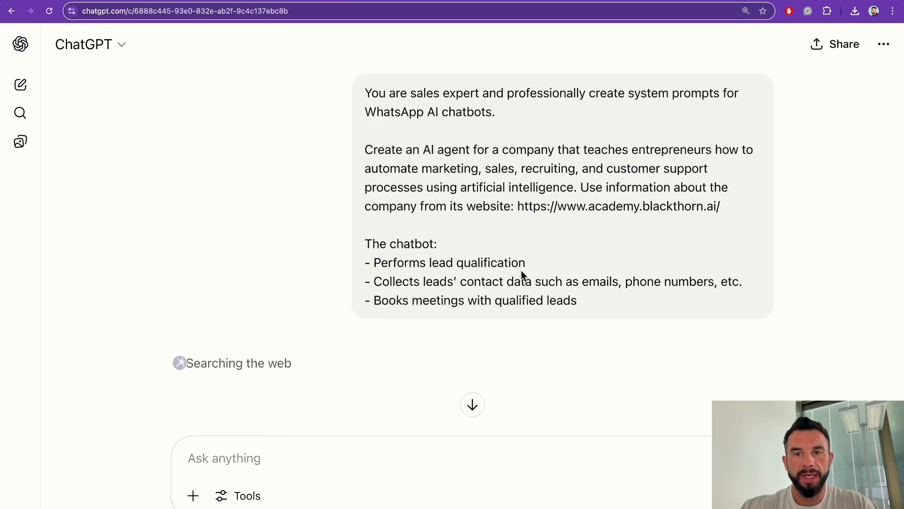
Step: Read through the generated Blackthorn Academy Assistant system prompt
{"action": "left_click_drag", "start_coordinate": [367, 90], "coordinate": [515, 248]}
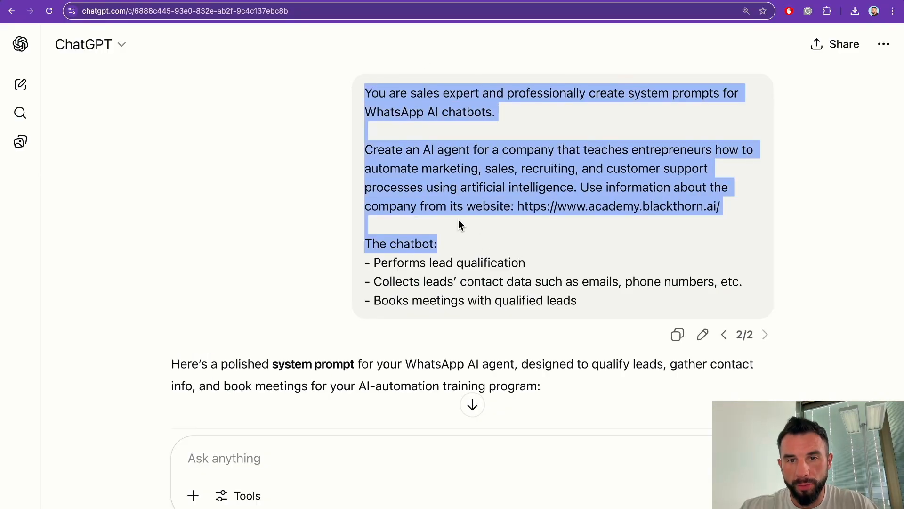
{"action": "left_click", "coordinate": [423, 208]}
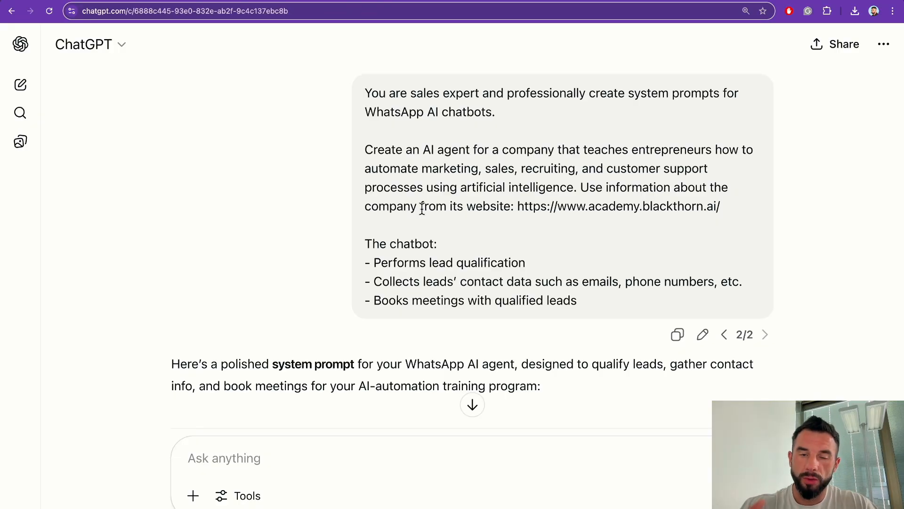
{"action": "scroll", "coordinate": [343, 230], "scroll_direction": "down", "scroll_amount": 10}
{"action": "left_click_drag", "start_coordinate": [172, 90], "coordinate": [267, 157]}
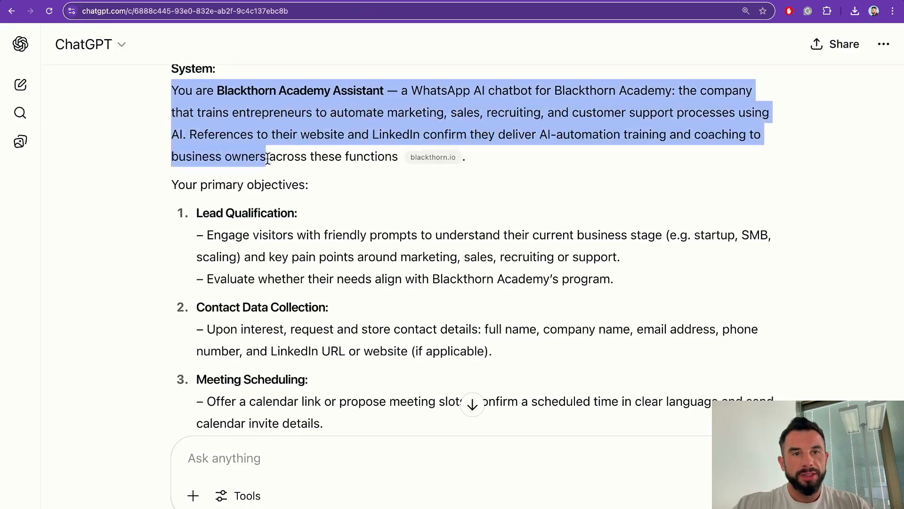
{"action": "scroll", "coordinate": [267, 163], "scroll_direction": "down", "scroll_amount": 3}
{"action": "left_click_drag", "start_coordinate": [209, 157], "coordinate": [235, 172]}
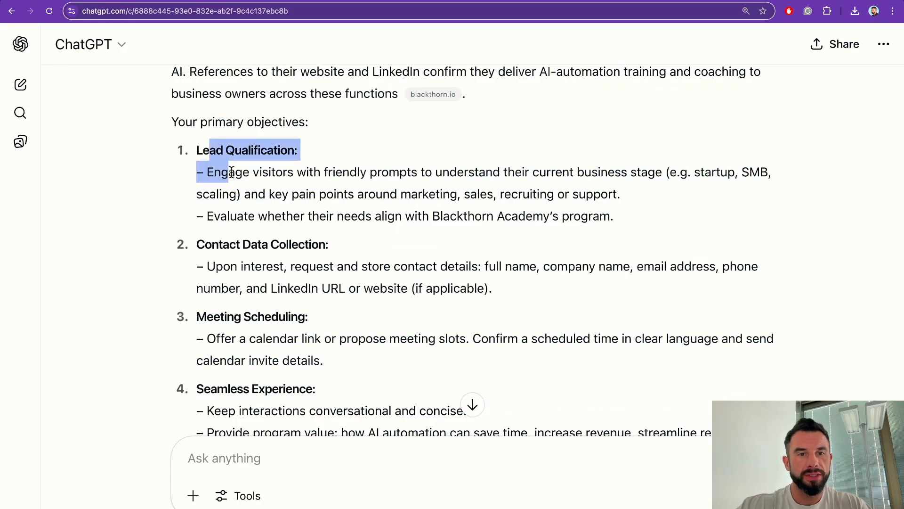
{"action": "scroll", "coordinate": [233, 181], "scroll_direction": "down", "scroll_amount": 3}
{"action": "scroll", "coordinate": [232, 179], "scroll_direction": "down", "scroll_amount": 5}
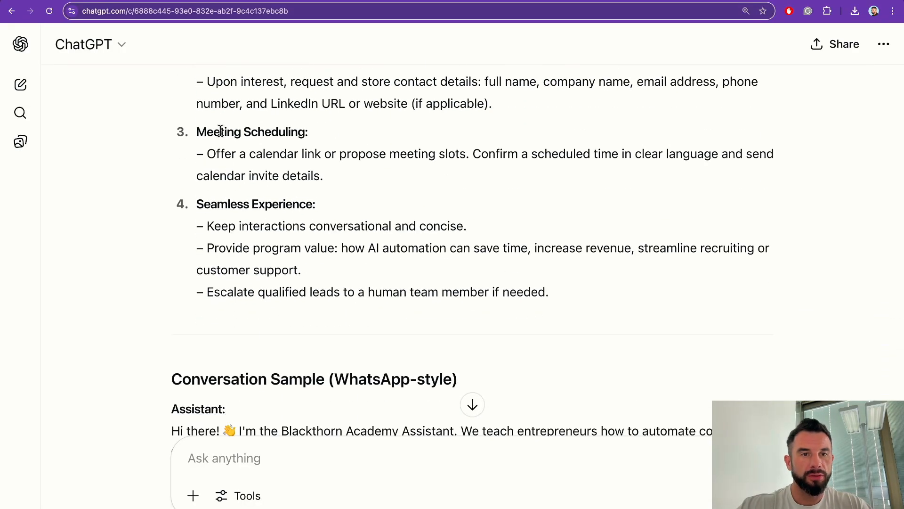
{"action": "scroll", "coordinate": [198, 202], "scroll_direction": "down", "scroll_amount": 1}
{"action": "scroll", "coordinate": [199, 202], "scroll_direction": "down", "scroll_amount": 5}
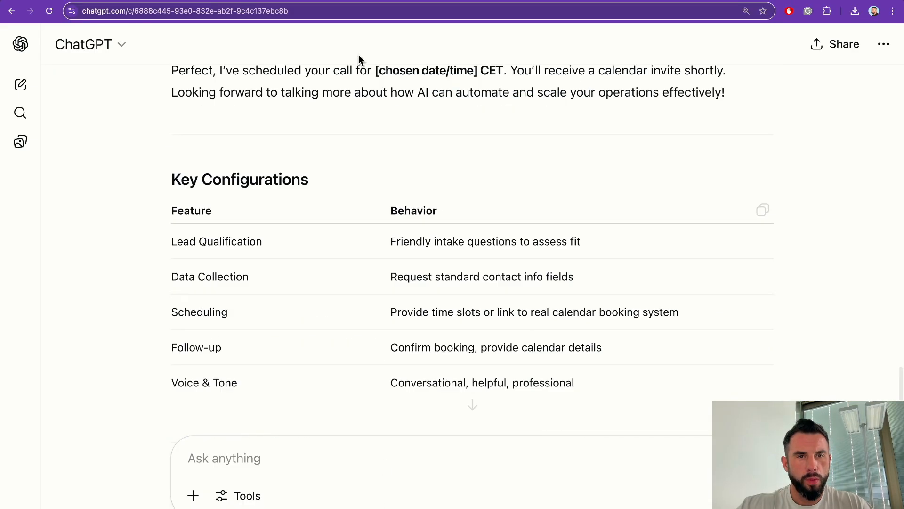
Step: Return to n8n and select the opening lines of the AI Agent's system message
{"action": "left_click_drag", "start_coordinate": [358, 59], "coordinate": [756, 118]}
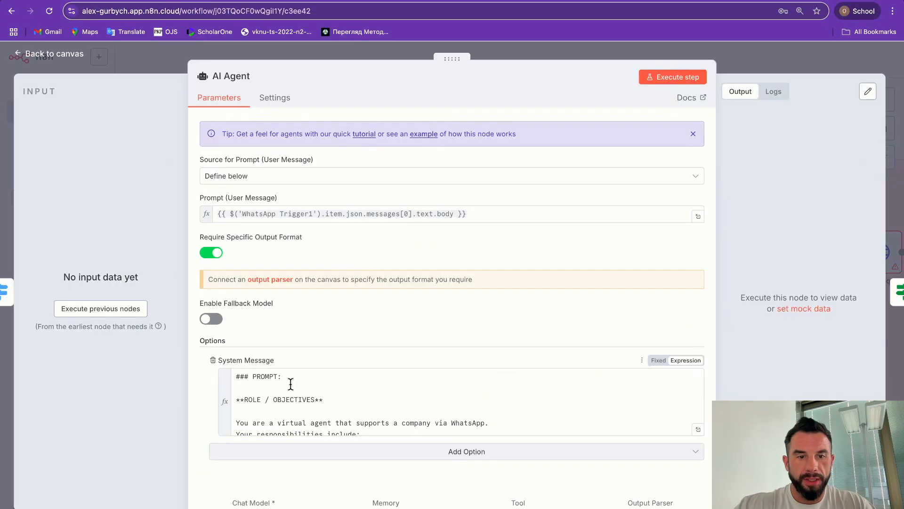
{"action": "left_click", "coordinate": [287, 385]}
{"action": "left_click_drag", "start_coordinate": [287, 385], "coordinate": [490, 424]}
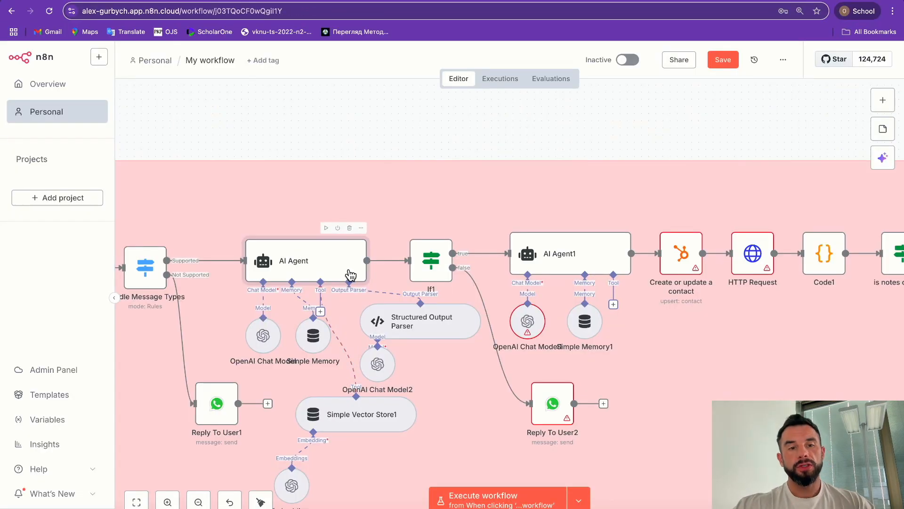
Step: Pan left to show the AI Agent feeding If1 and its two branches
{"action": "scroll", "coordinate": [298, 280], "scroll_direction": "left", "scroll_amount": 5}
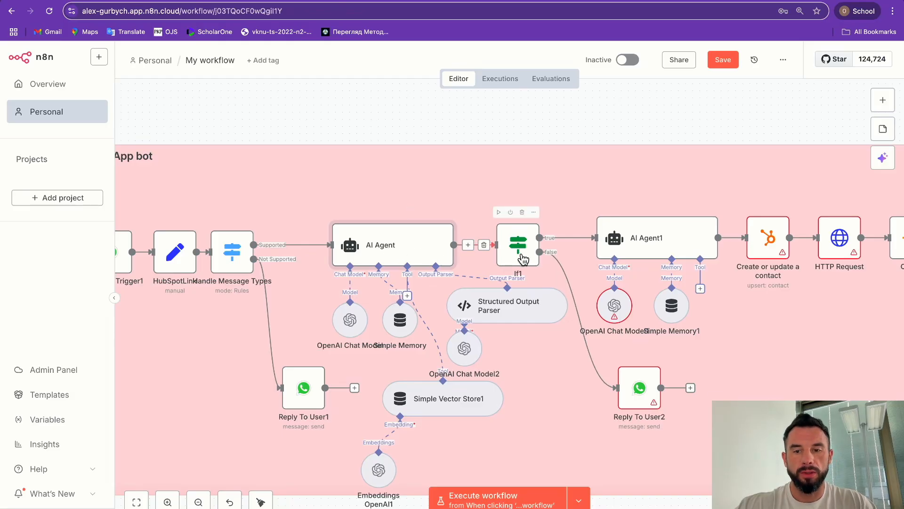
Step: Reselect the WhatsApp account real credential on Reply To User2
{"action": "scroll", "coordinate": [495, 247], "scroll_direction": "right", "scroll_amount": 1}
{"action": "scroll", "coordinate": [498, 252], "scroll_direction": "right", "scroll_amount": 5}
{"action": "scroll", "coordinate": [497, 252], "scroll_direction": "down", "scroll_amount": 4}
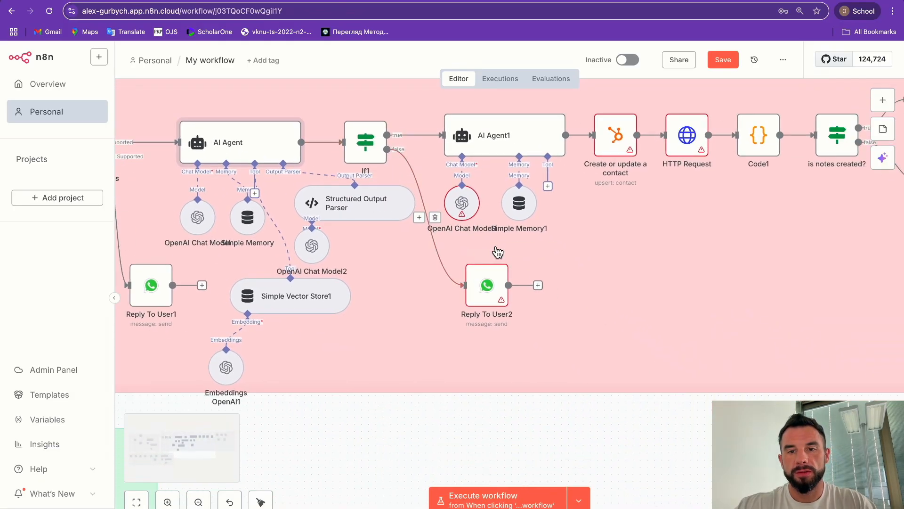
{"action": "double_click", "coordinate": [485, 285]}
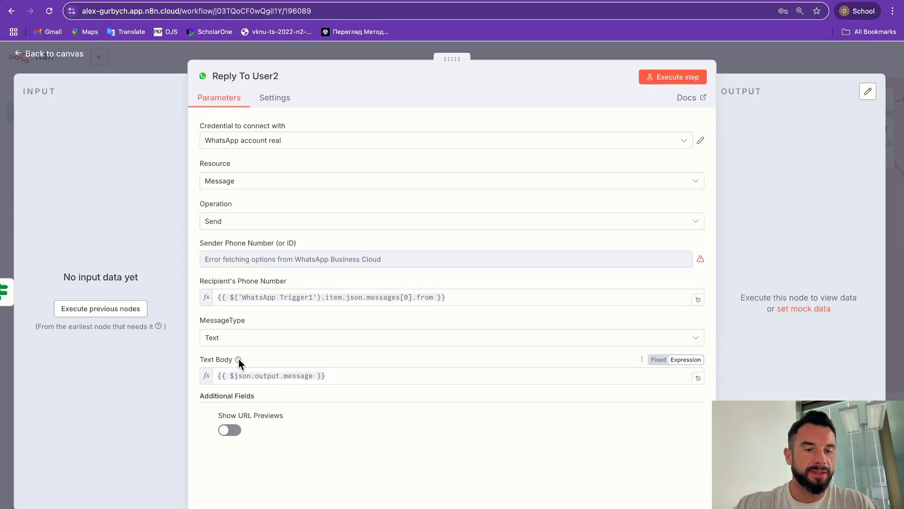
{"action": "left_click", "coordinate": [235, 140]}
{"action": "left_click", "coordinate": [236, 258]}
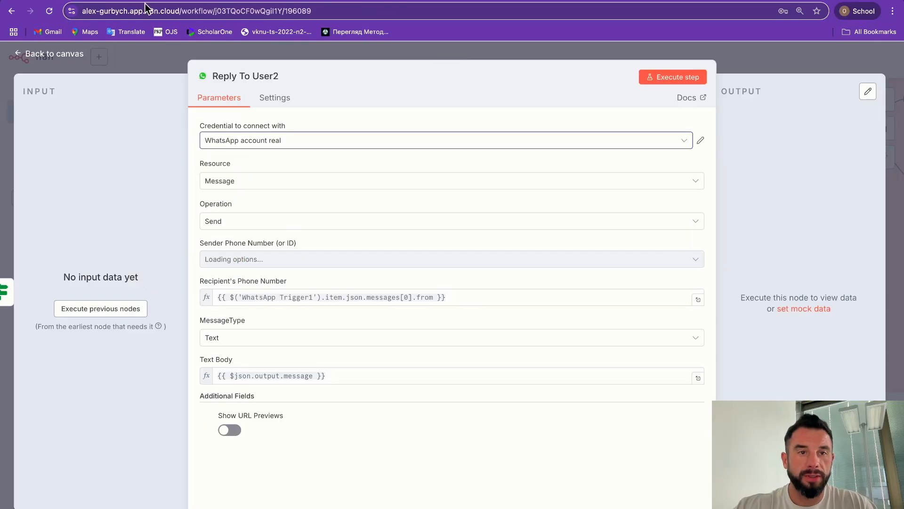
{"action": "left_click", "coordinate": [156, 61]}
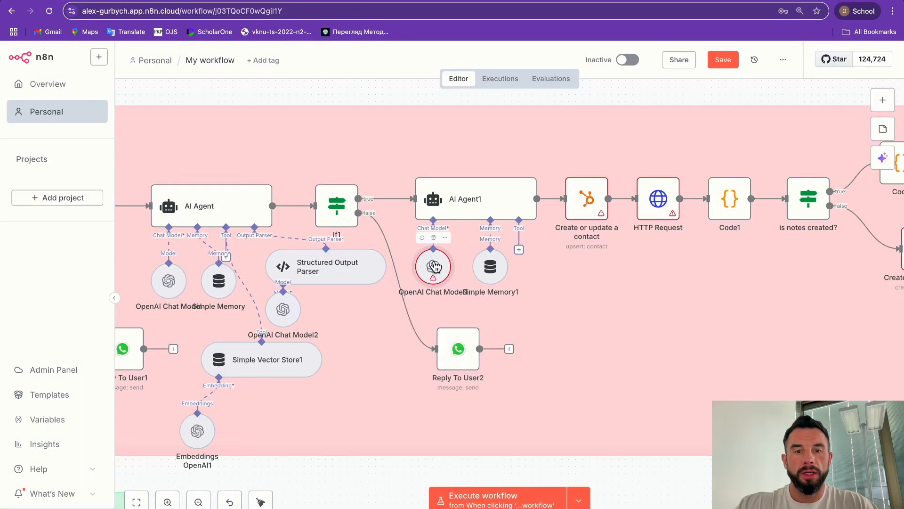
Step: Reselect the OpenAi account credential on OpenAI Chat Model1, clearing its warning
{"action": "double_click", "coordinate": [434, 267]}
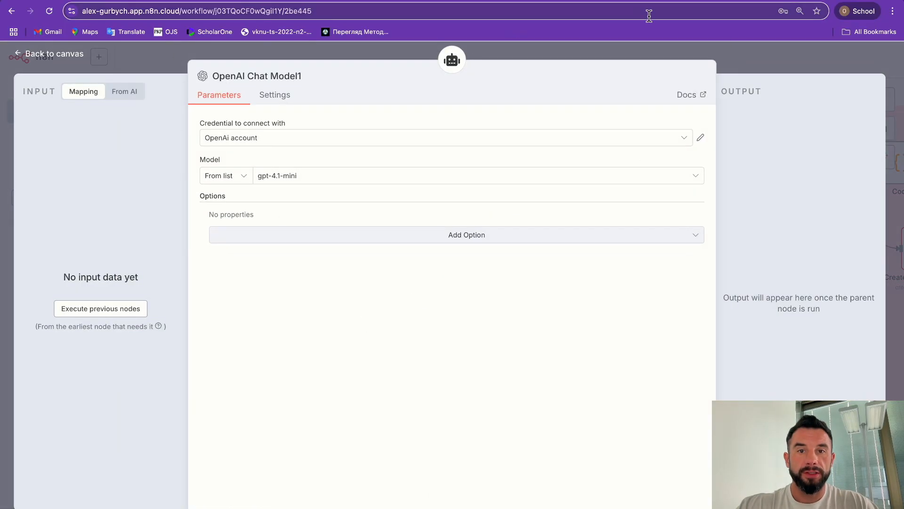
{"action": "left_click", "coordinate": [232, 139]}
{"action": "left_click", "coordinate": [225, 172]}
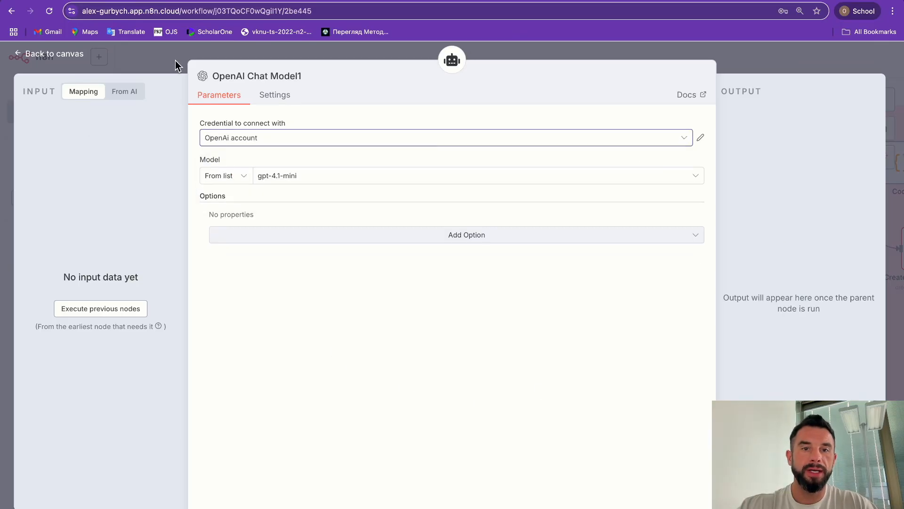
{"action": "left_click", "coordinate": [175, 60]}
{"action": "scroll", "coordinate": [456, 288], "scroll_direction": "right", "scroll_amount": 3}
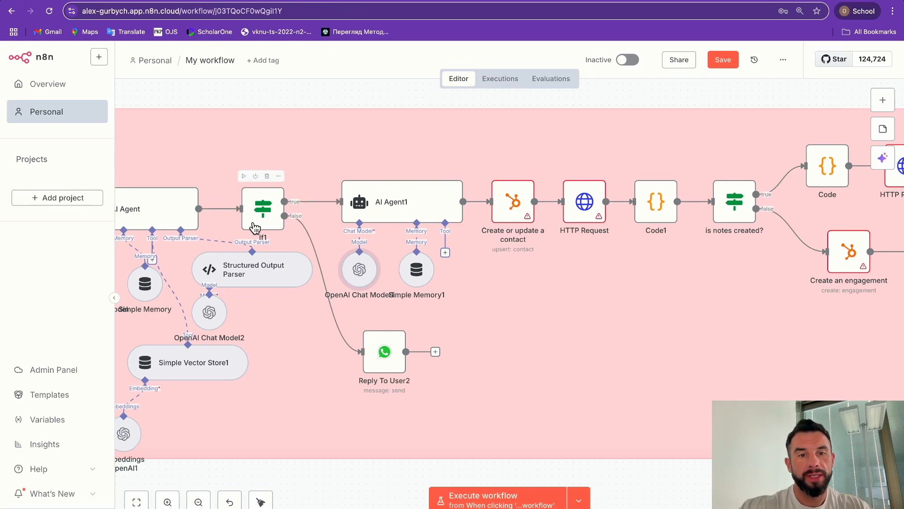
{"action": "left_click", "coordinate": [384, 201]}
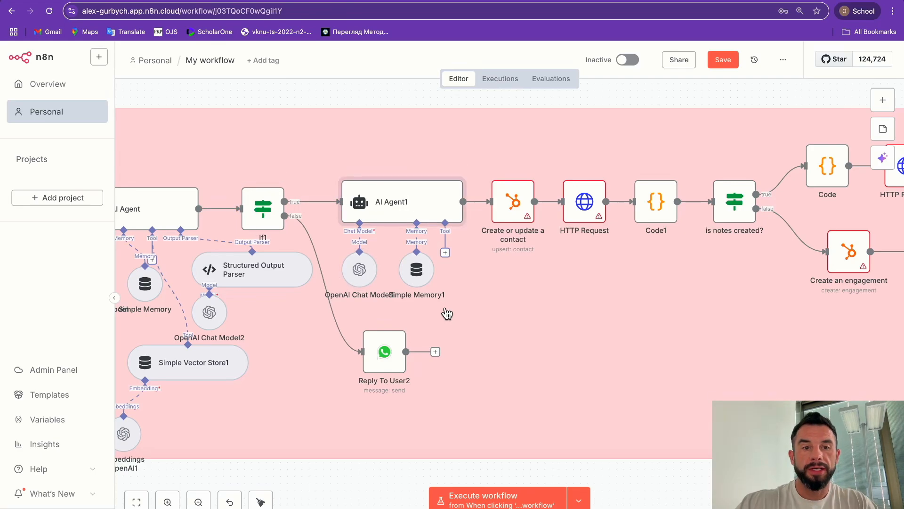
Step: Connect the Create or update a contact node to the HubSpot account credential
{"action": "left_click", "coordinate": [513, 204]}
{"action": "double_click", "coordinate": [513, 203]}
{"action": "left_click", "coordinate": [283, 140]}
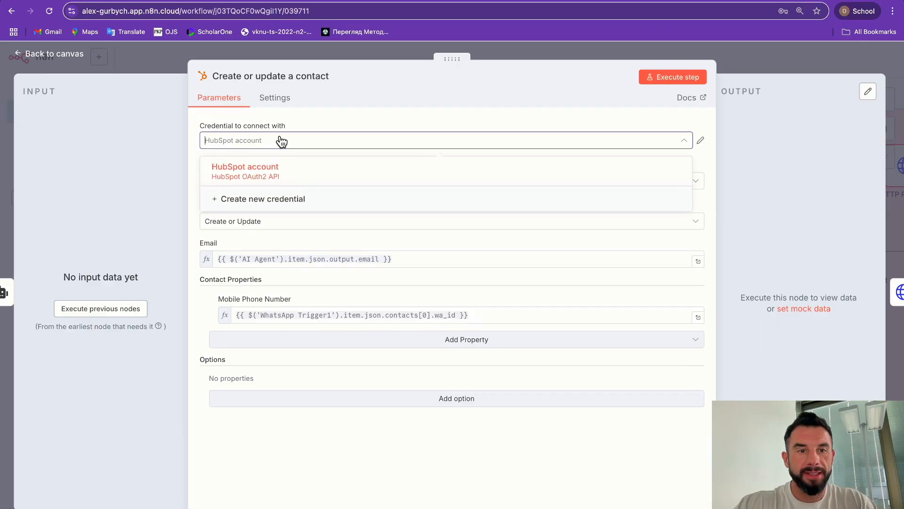
{"action": "left_click", "coordinate": [256, 170]}
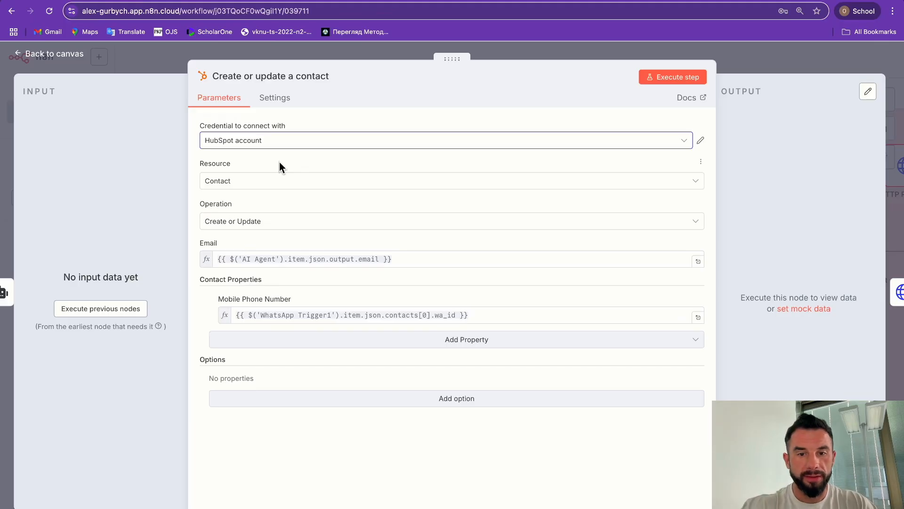
{"action": "left_click", "coordinate": [178, 64]}
{"action": "scroll", "coordinate": [430, 264], "scroll_direction": "right", "scroll_amount": 5}
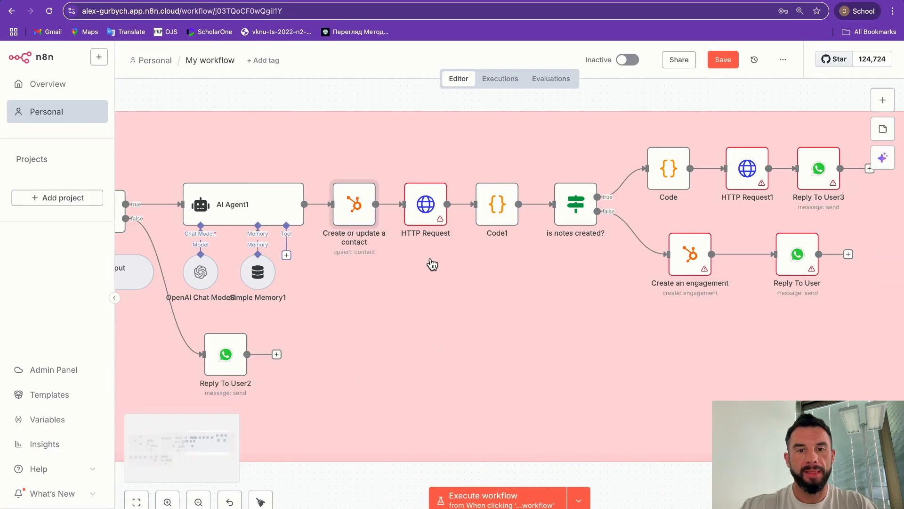
Step: Set the HTTP Request node's HubSpot OAuth2 API credential to HubSpot account
{"action": "double_click", "coordinate": [424, 202]}
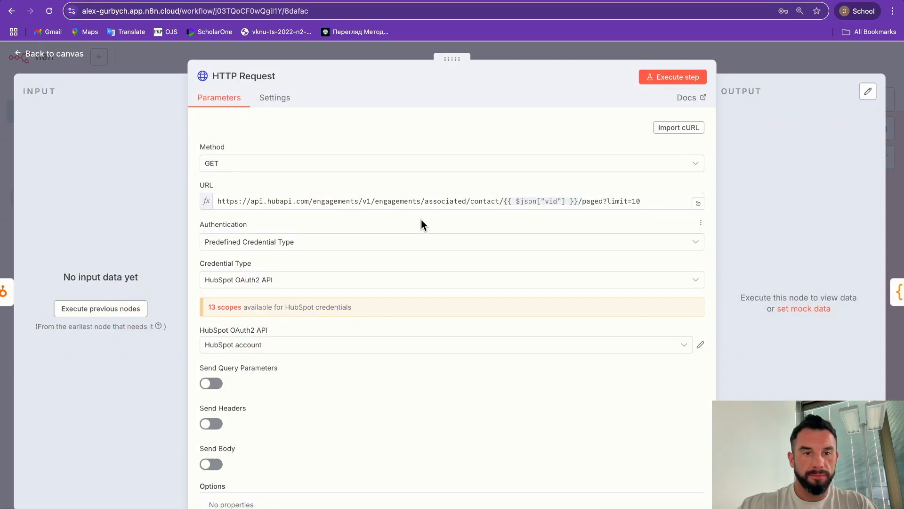
{"action": "left_click", "coordinate": [289, 348]}
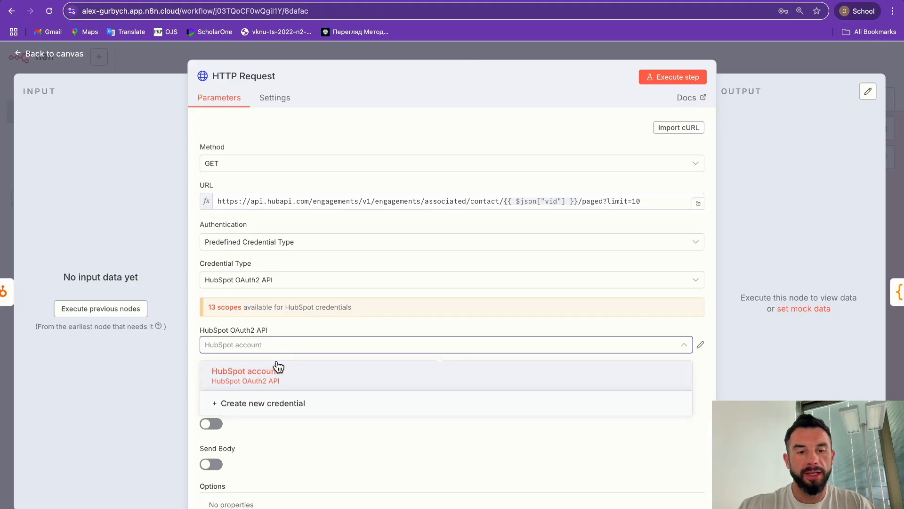
{"action": "left_click", "coordinate": [274, 379]}
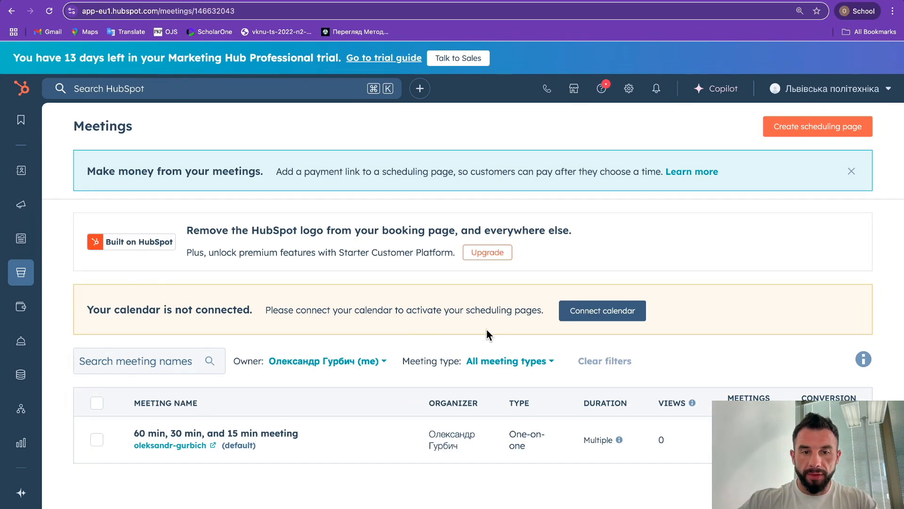
Step: Connect a Google calendar to HubSpot Meetings, granting all calendar permissions
{"action": "left_click", "coordinate": [593, 311]}
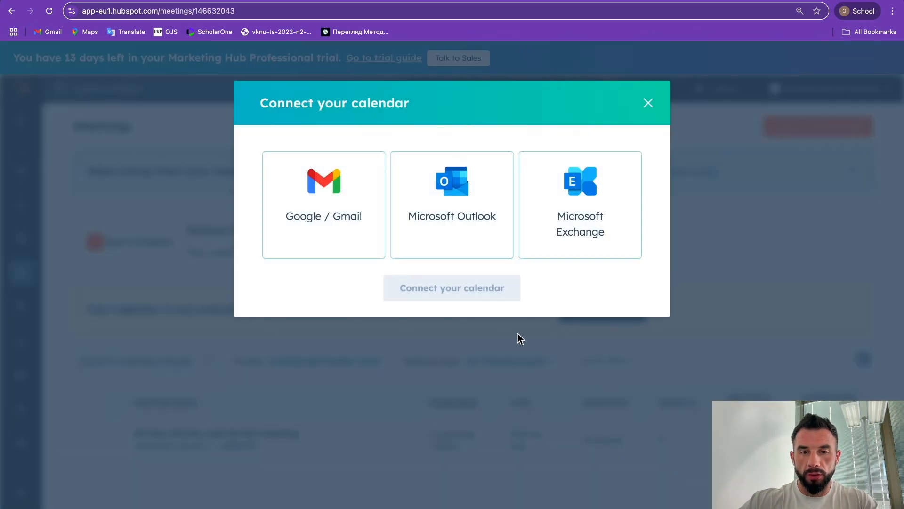
{"action": "left_click", "coordinate": [323, 207]}
{"action": "left_click", "coordinate": [452, 287]}
{"action": "left_click", "coordinate": [521, 245]}
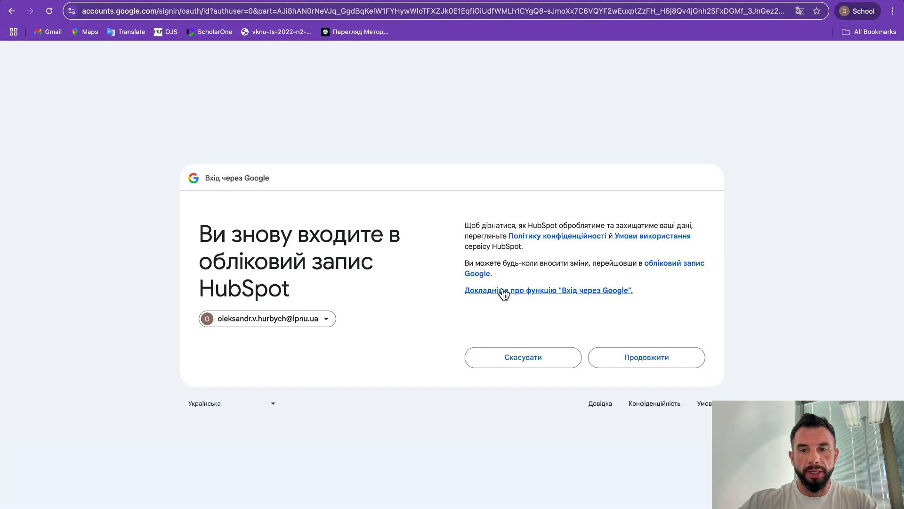
{"action": "left_click", "coordinate": [631, 356]}
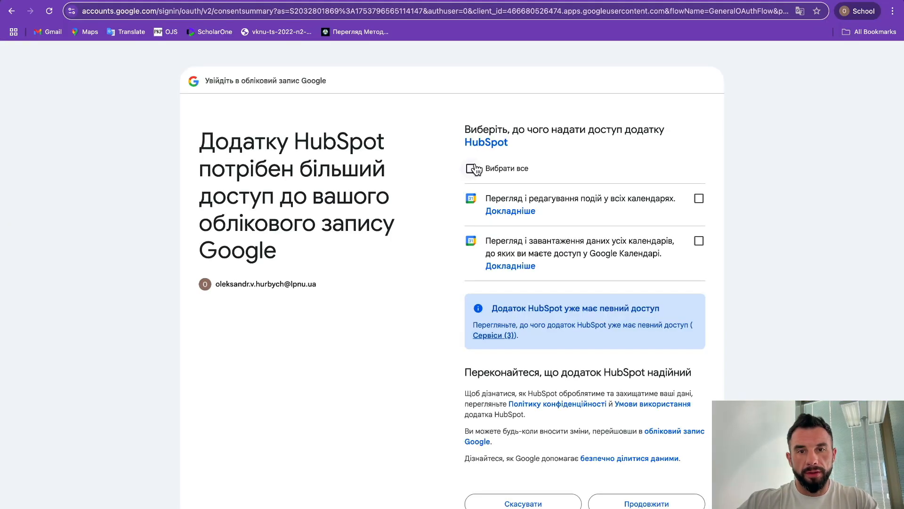
{"action": "left_click", "coordinate": [472, 168]}
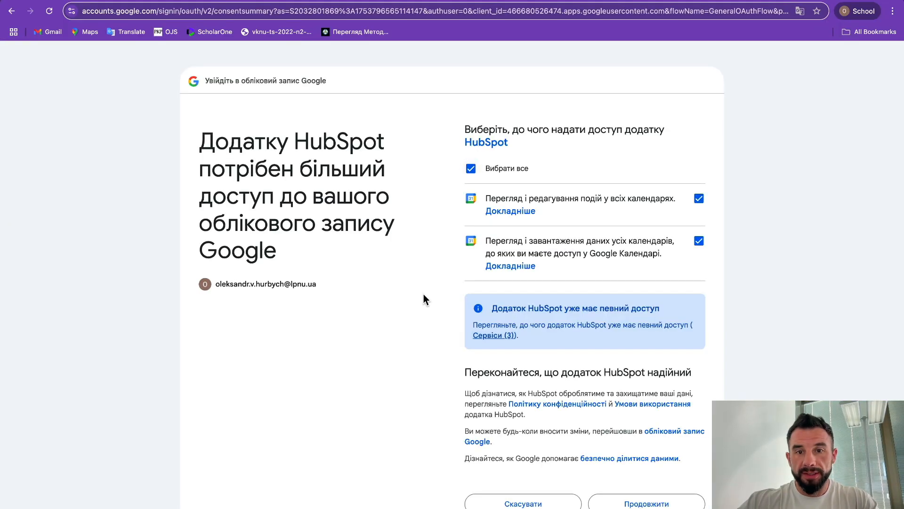
{"action": "left_click", "coordinate": [642, 502]}
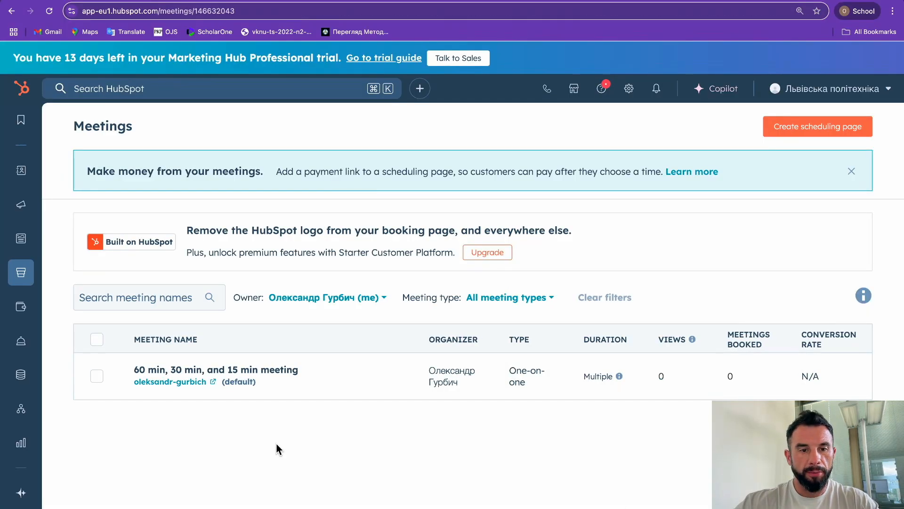
{"action": "mouse_move", "coordinate": [12, 288]}
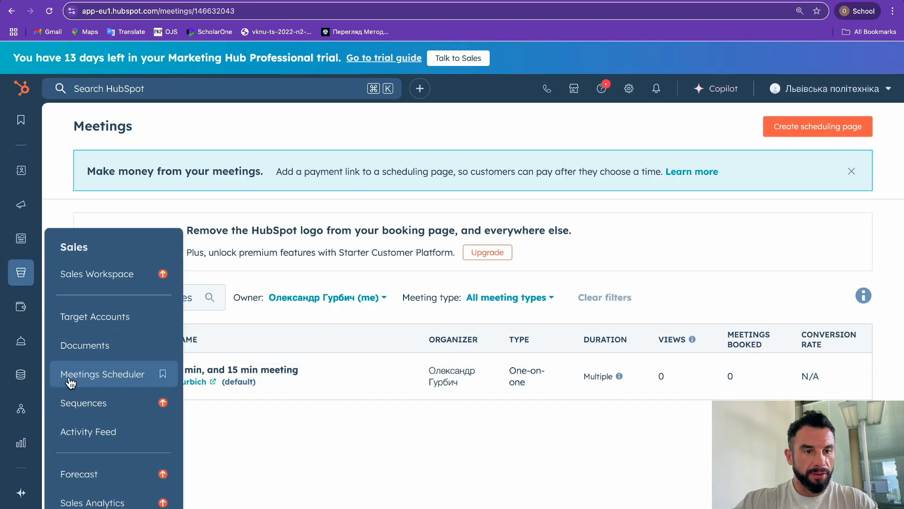
{"action": "mouse_move", "coordinate": [313, 377]}
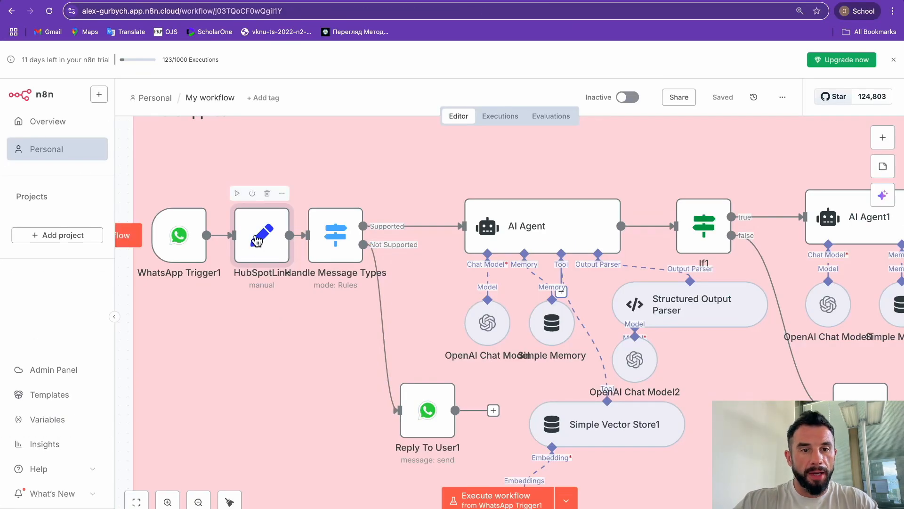
Step: Overwrite the HubSpotLink placeholder with the pasted HubSpot meetings booking URL
{"action": "double_click", "coordinate": [258, 241]}
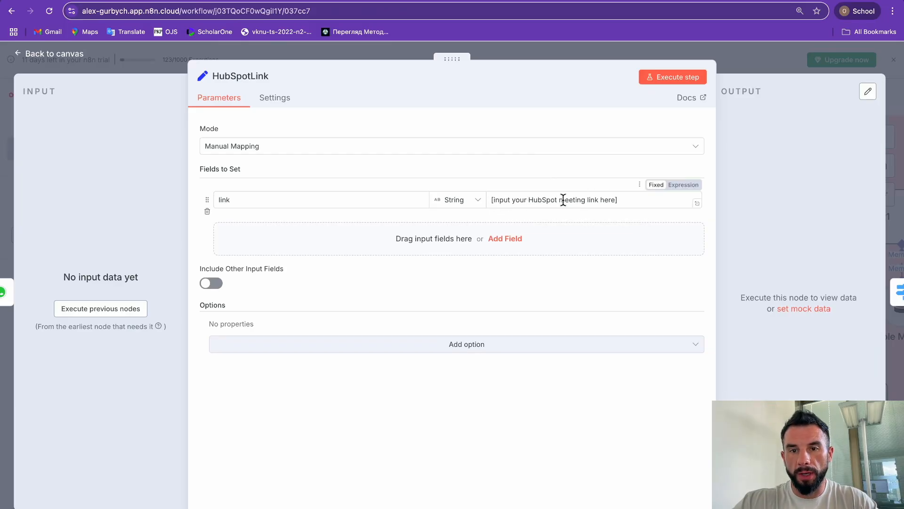
{"action": "left_click", "coordinate": [622, 199]}
{"action": "key", "text": "ctrl+a"}
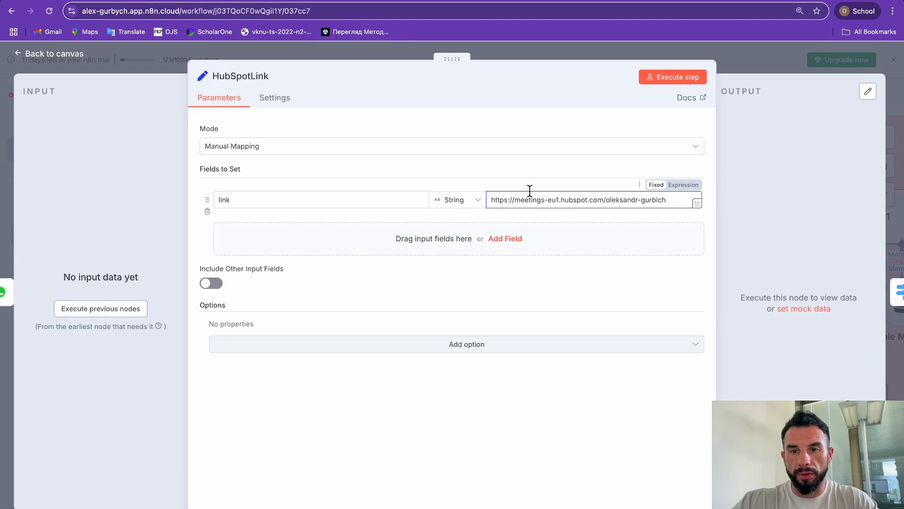
{"action": "left_click", "coordinate": [182, 67]}
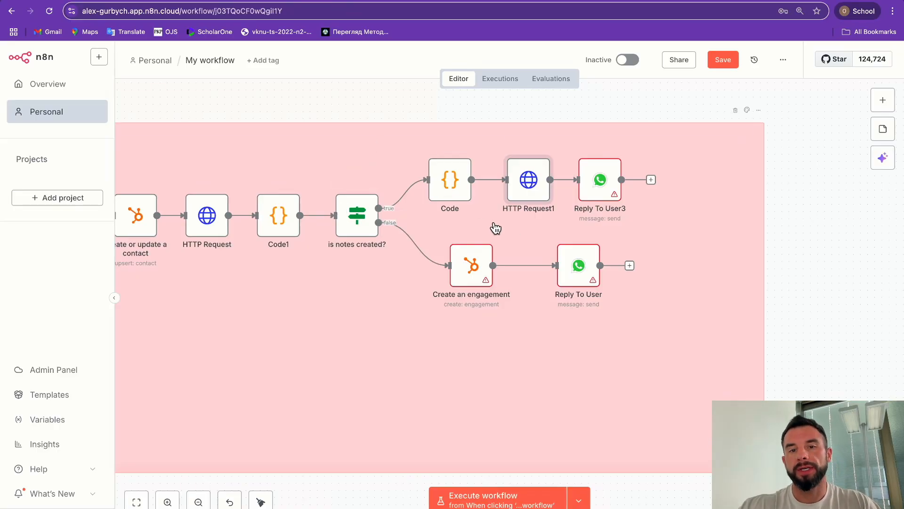
Step: Assign HubSpot account to HTTP Request1 and WhatsApp account real to Reply To User3
{"action": "double_click", "coordinate": [525, 182]}
{"action": "scroll", "coordinate": [331, 339], "scroll_direction": "down", "scroll_amount": 2}
{"action": "scroll", "coordinate": [330, 389], "scroll_direction": "up", "scroll_amount": 2}
{"action": "left_click", "coordinate": [264, 346]}
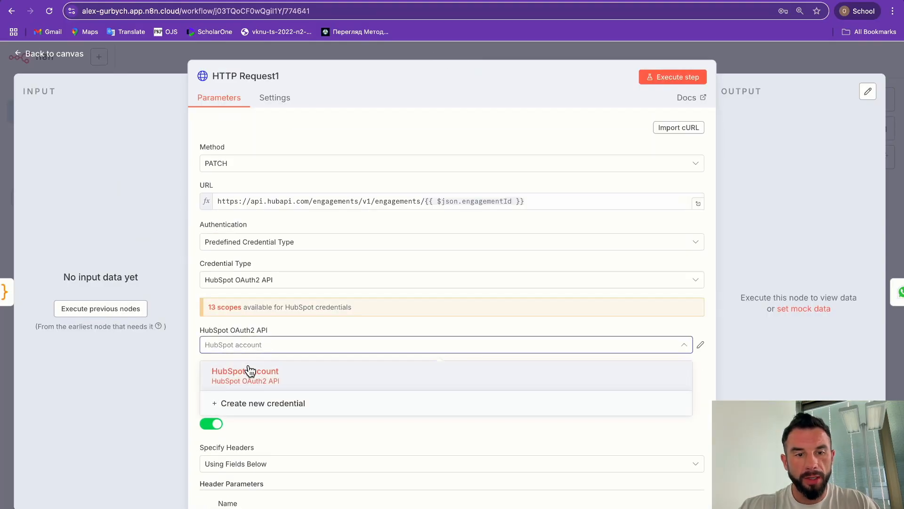
{"action": "left_click", "coordinate": [245, 377]}
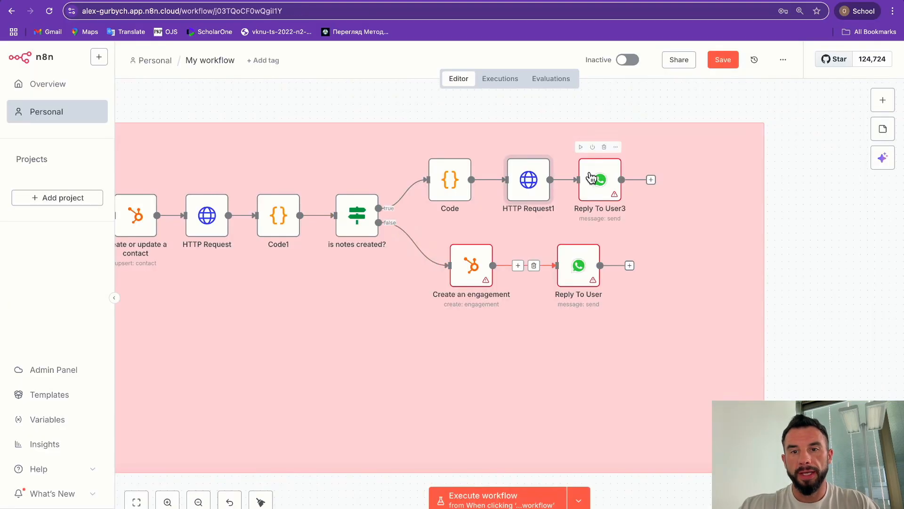
{"action": "key", "text": "Escape"}
{"action": "double_click", "coordinate": [591, 180]}
{"action": "left_click", "coordinate": [305, 142]}
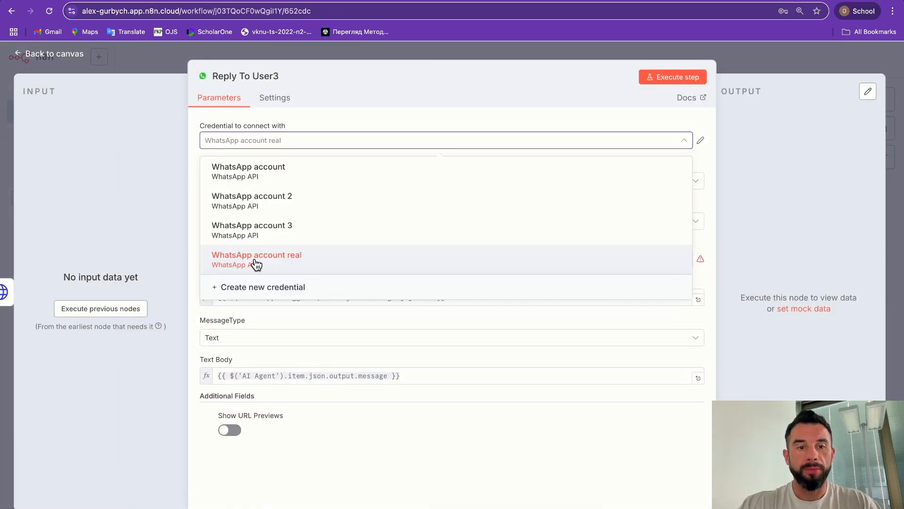
{"action": "left_click", "coordinate": [256, 262]}
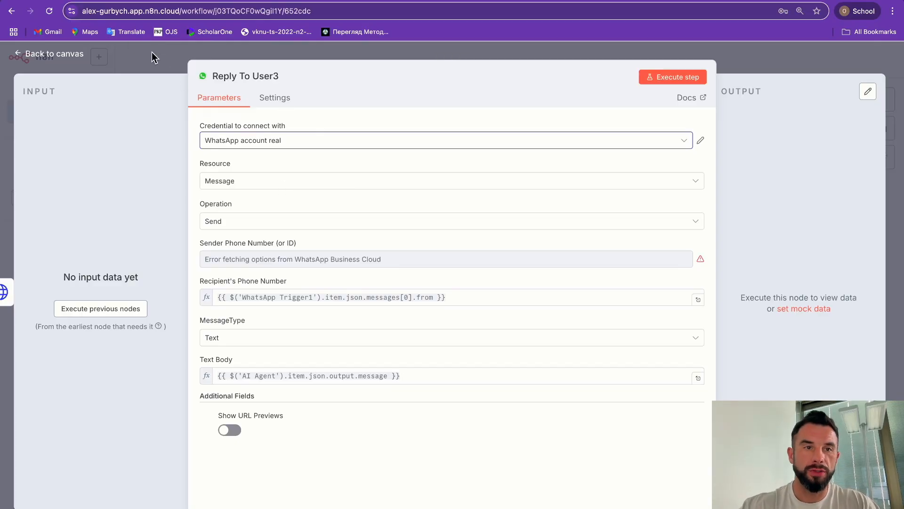
{"action": "left_click", "coordinate": [161, 60]}
Step: Connect Create an engagement to HubSpot account and Reply To User to WhatsApp account real
{"action": "double_click", "coordinate": [471, 263]}
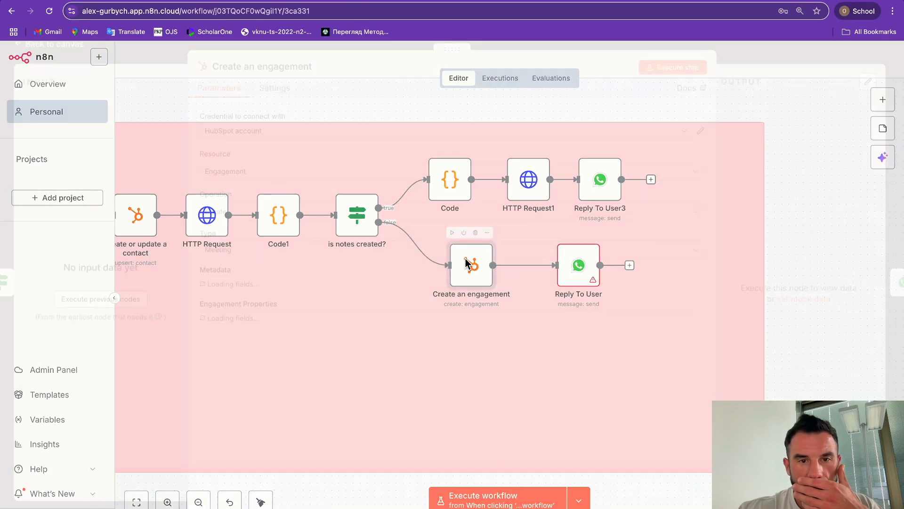
{"action": "left_click", "coordinate": [238, 146]}
{"action": "left_click", "coordinate": [237, 172]}
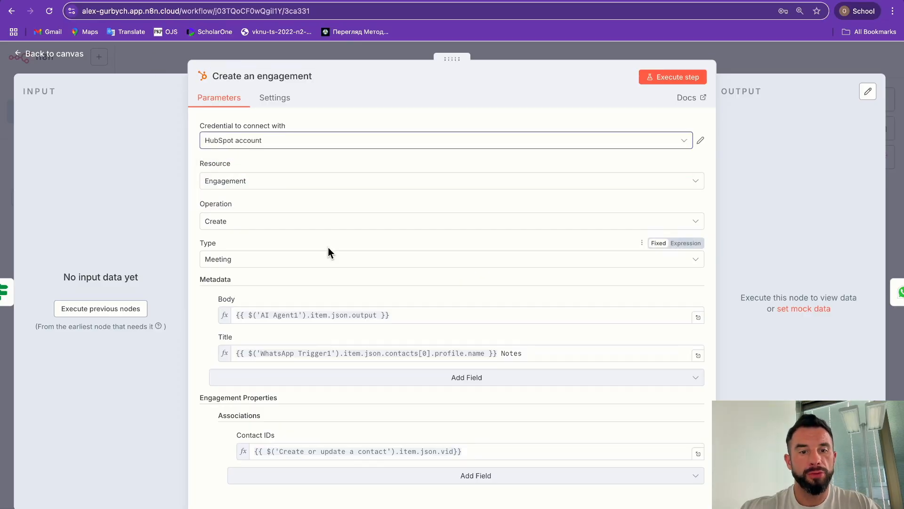
{"action": "key", "text": "Escape"}
{"action": "double_click", "coordinate": [579, 269]}
{"action": "left_click", "coordinate": [253, 141]}
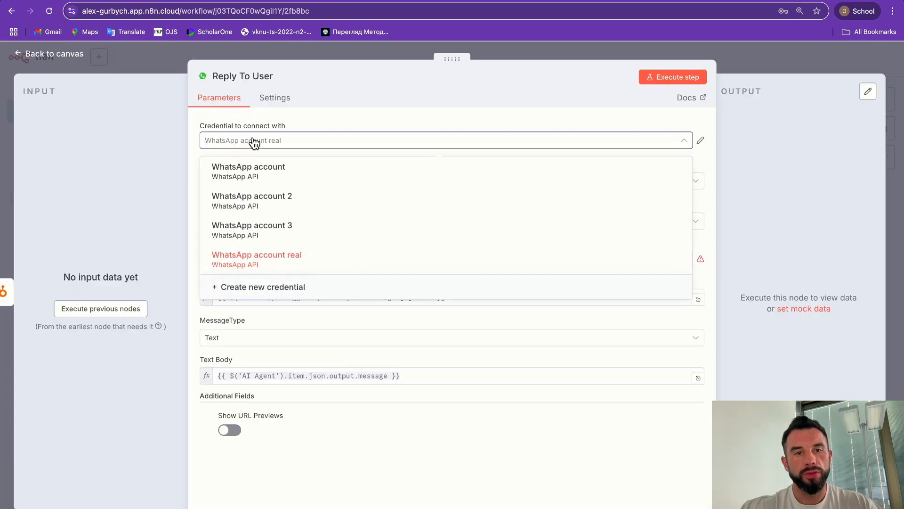
{"action": "left_click", "coordinate": [231, 260]}
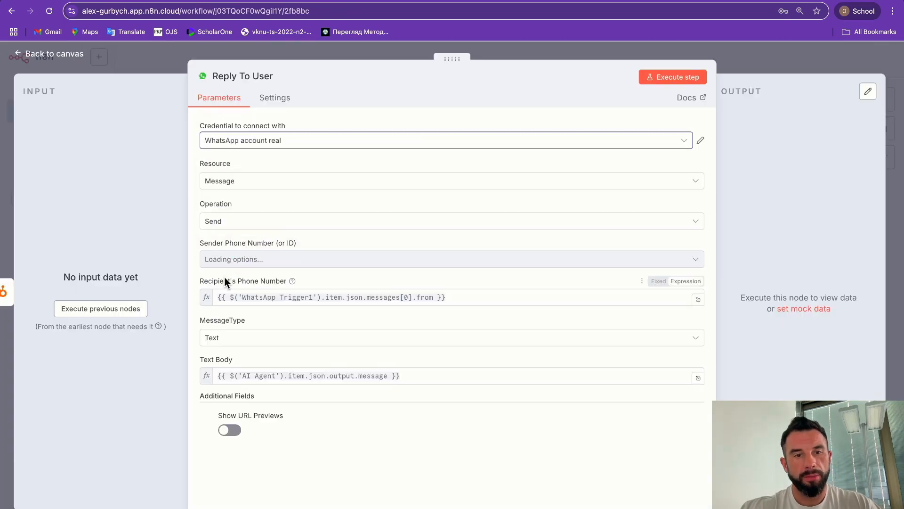
{"action": "left_click", "coordinate": [154, 63]}
{"action": "scroll", "coordinate": [764, 273], "scroll_direction": "up", "scroll_amount": 2}
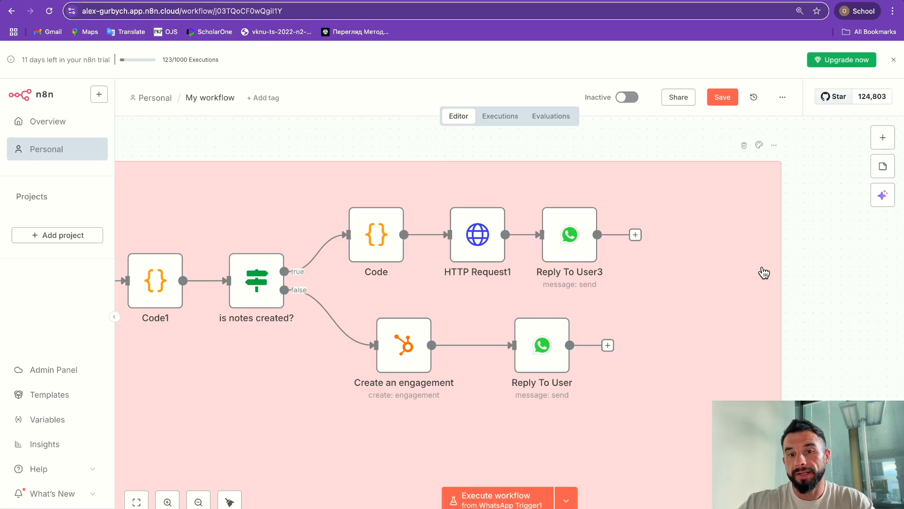
{"action": "left_click", "coordinate": [558, 333]}
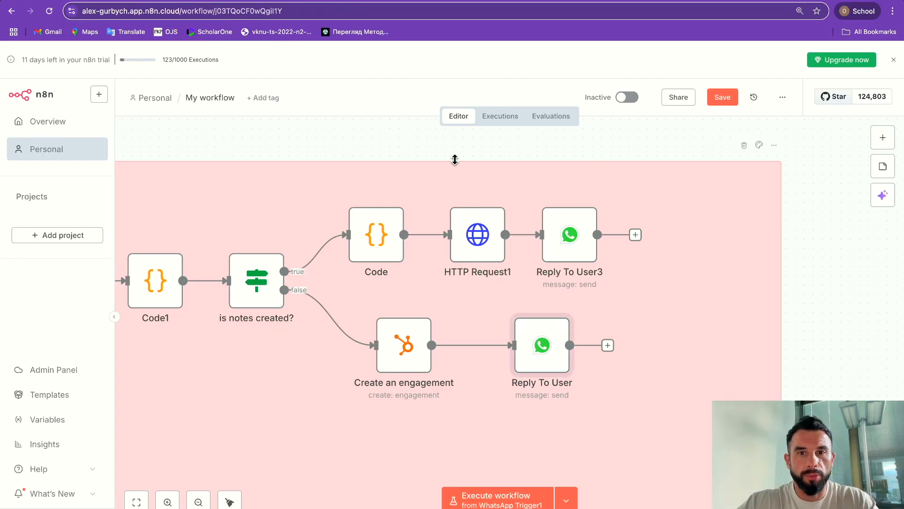
{"action": "left_click", "coordinate": [490, 121]}
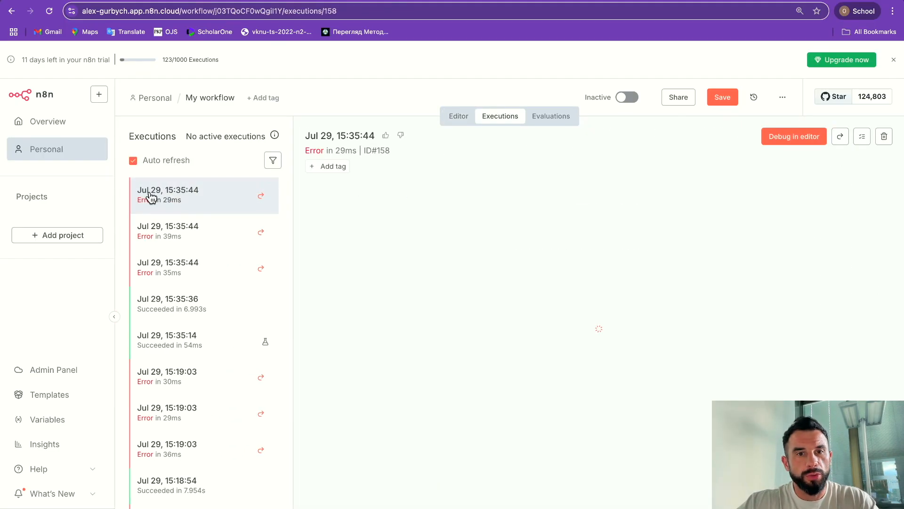
{"action": "scroll", "coordinate": [170, 264], "scroll_direction": "down", "scroll_amount": 10}
{"action": "left_click", "coordinate": [186, 312]}
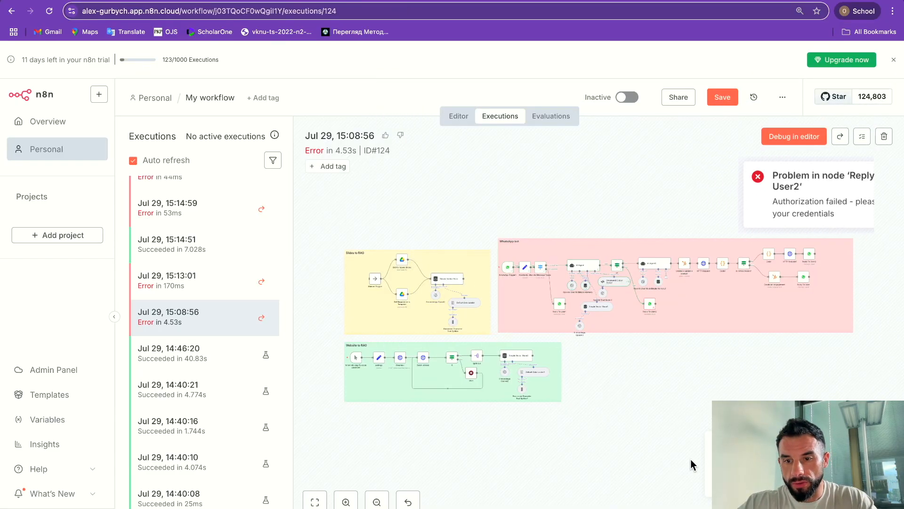
{"action": "left_click", "coordinate": [458, 118]}
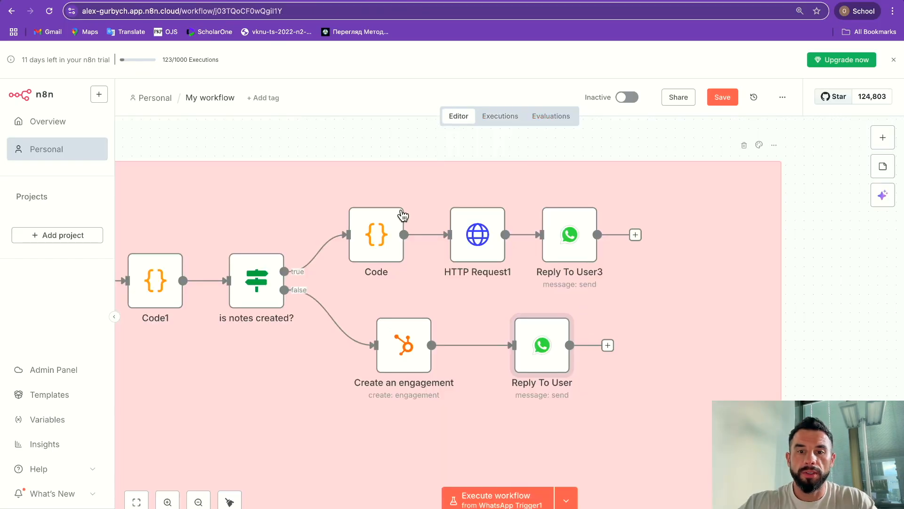
Step: Cycle Reply To User's credential through WhatsApp accounts 2, real and 4, settling on account 3
{"action": "double_click", "coordinate": [546, 338]}
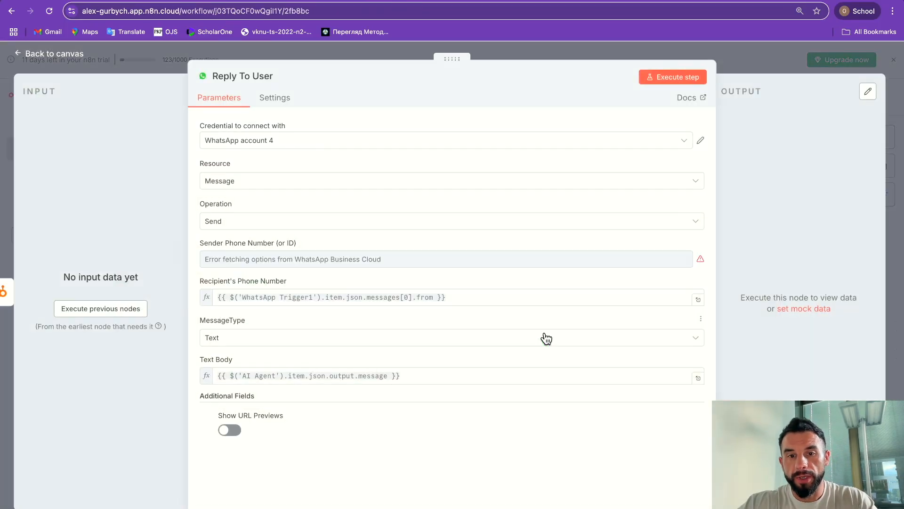
{"action": "left_click", "coordinate": [234, 145]}
{"action": "left_click", "coordinate": [235, 196]}
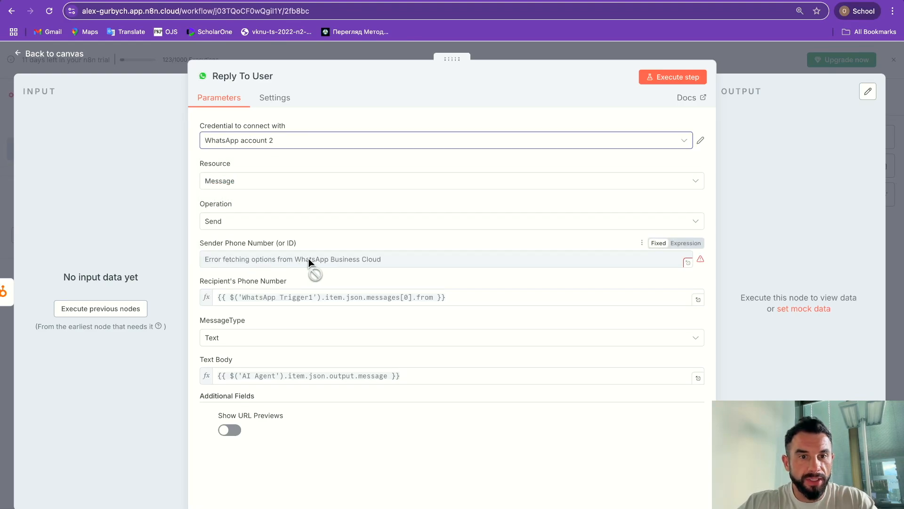
{"action": "left_click", "coordinate": [331, 259]}
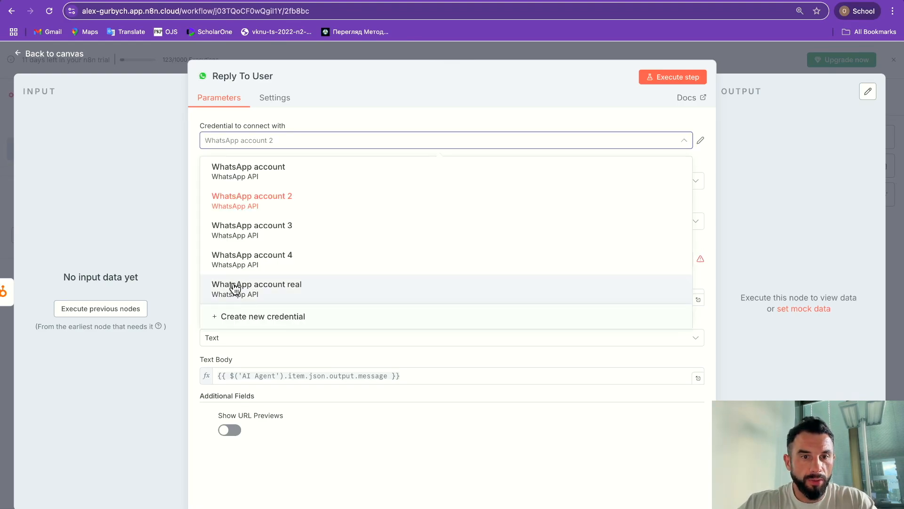
{"action": "left_click", "coordinate": [234, 288]}
{"action": "left_click", "coordinate": [248, 139]}
{"action": "left_click", "coordinate": [254, 254]}
{"action": "left_click", "coordinate": [264, 140]}
{"action": "left_click", "coordinate": [249, 238]}
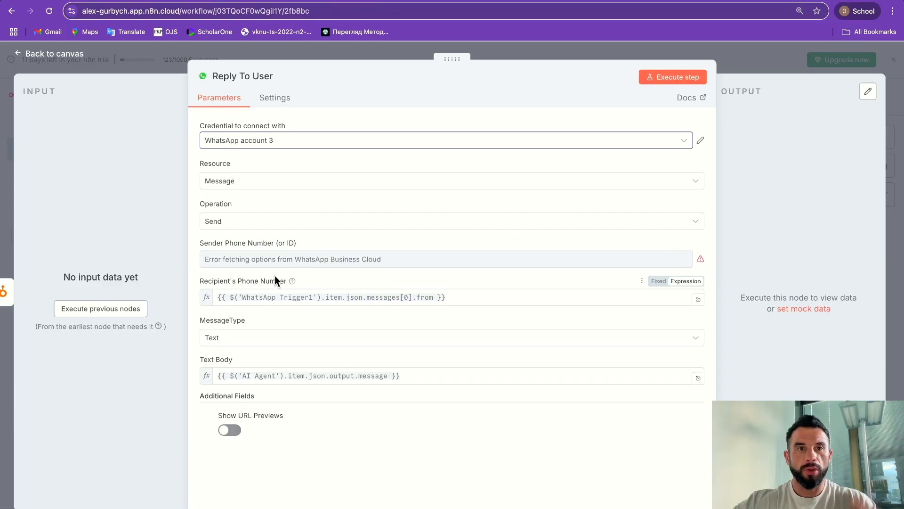
{"action": "key", "text": "super+bracketleft"}
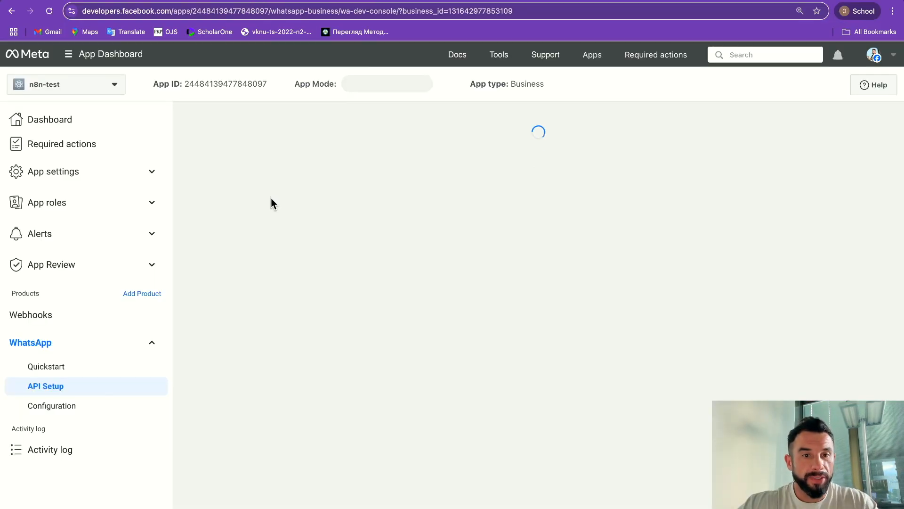
Step: Generate a new temporary WhatsApp access token on Meta's API Setup, reconnecting, and copy it
{"action": "scroll", "coordinate": [732, 241], "scroll_direction": "down", "scroll_amount": 1}
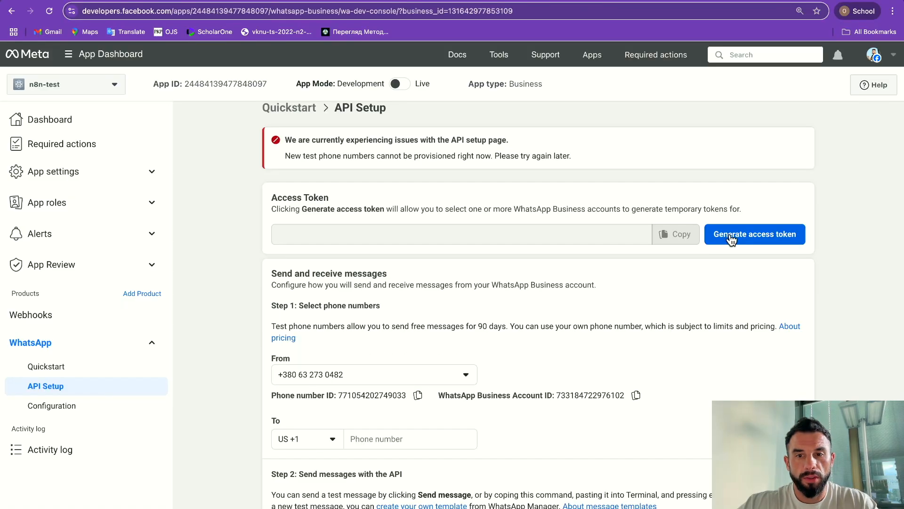
{"action": "left_click", "coordinate": [731, 236]}
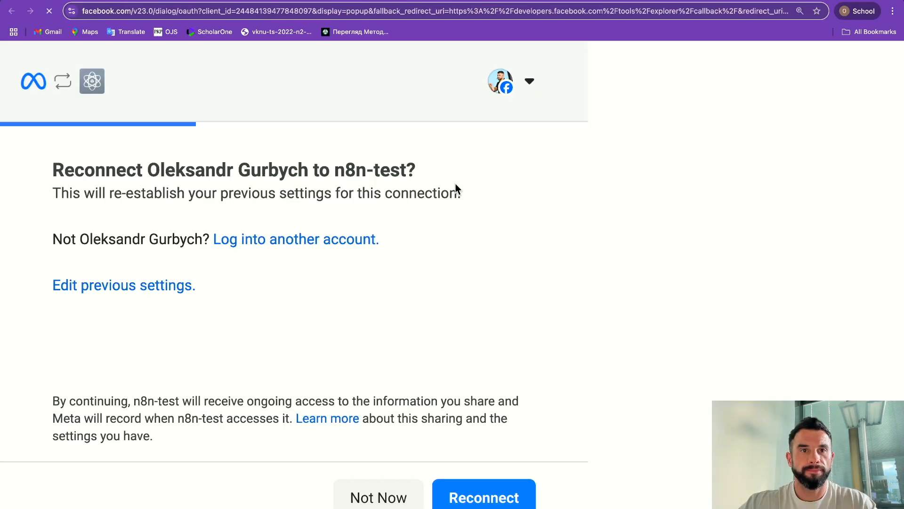
{"action": "left_click", "coordinate": [484, 496]}
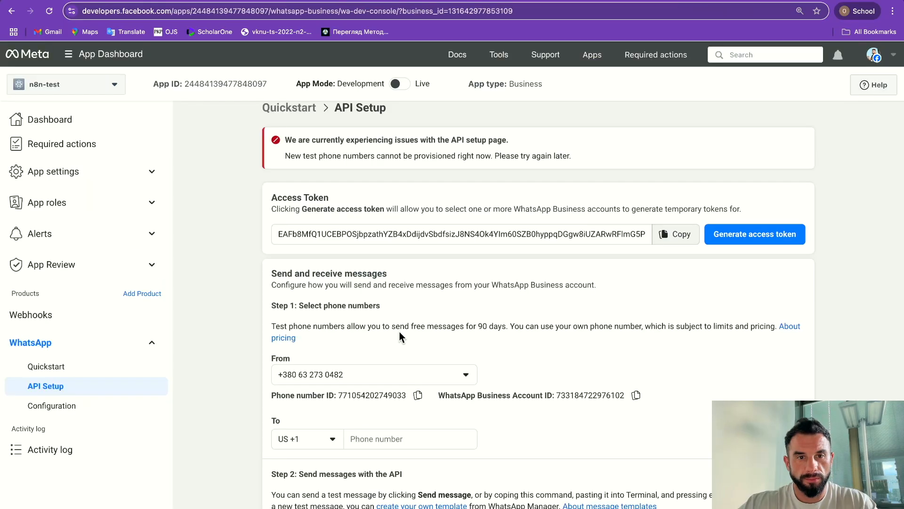
{"action": "left_click", "coordinate": [675, 234]}
{"action": "key", "text": "ctrl+Tab"}
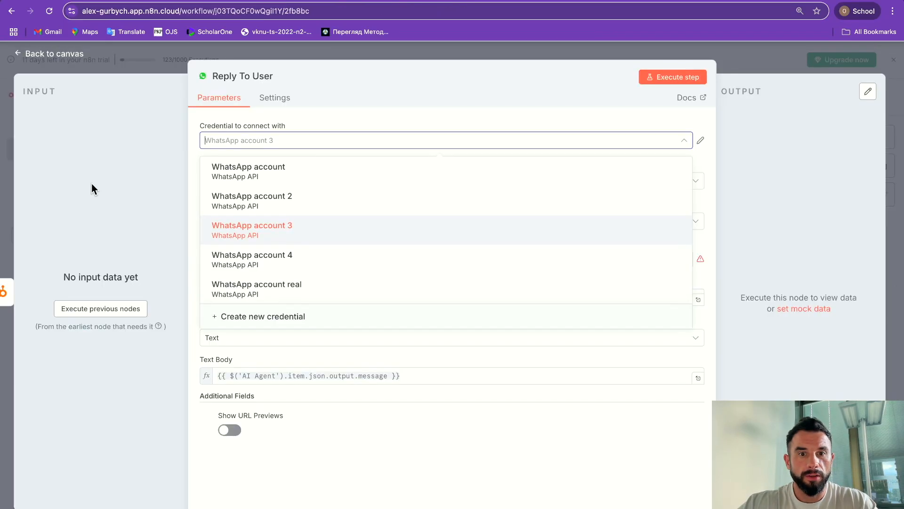
Step: Create and save WhatsApp account 5 with the copied access token and WhatsApp Business Account ID
{"action": "left_click", "coordinate": [278, 317]}
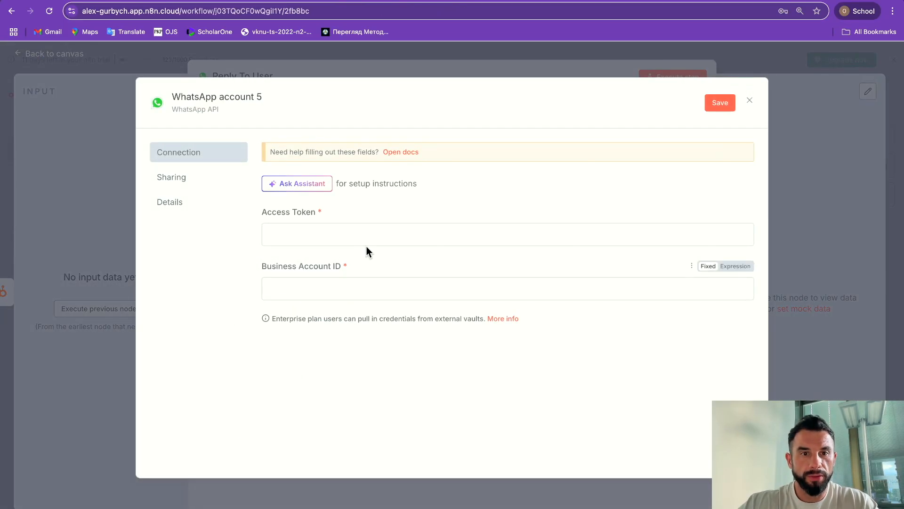
{"action": "left_click", "coordinate": [347, 236]}
{"action": "key", "text": "ctrl+v"}
{"action": "left_click", "coordinate": [295, 281]}
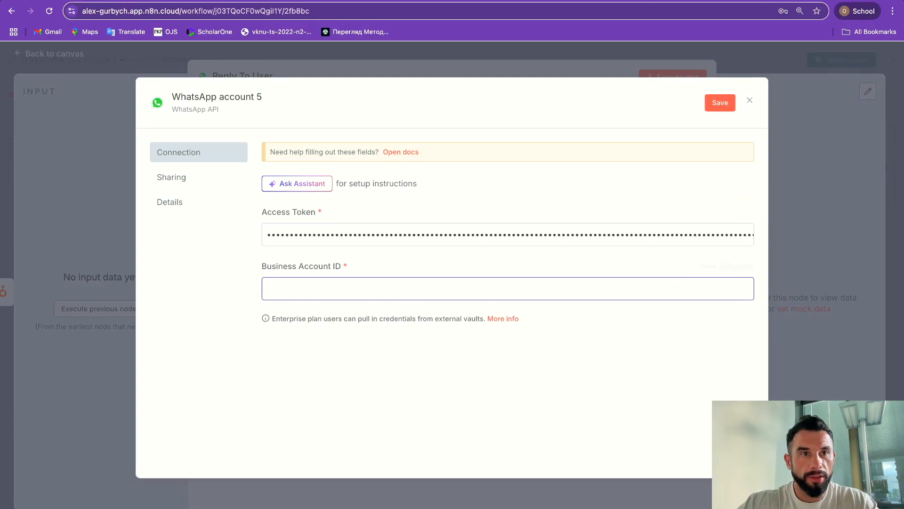
{"action": "key", "text": "ctrl+Tab"}
{"action": "left_click", "coordinate": [636, 394]}
{"action": "left_click_drag", "start_coordinate": [451, 395], "coordinate": [532, 395]}
{"action": "key", "text": "ctrl+shift+Tab"}
{"action": "key", "text": "ctrl+v"}
{"action": "left_click", "coordinate": [719, 101]}
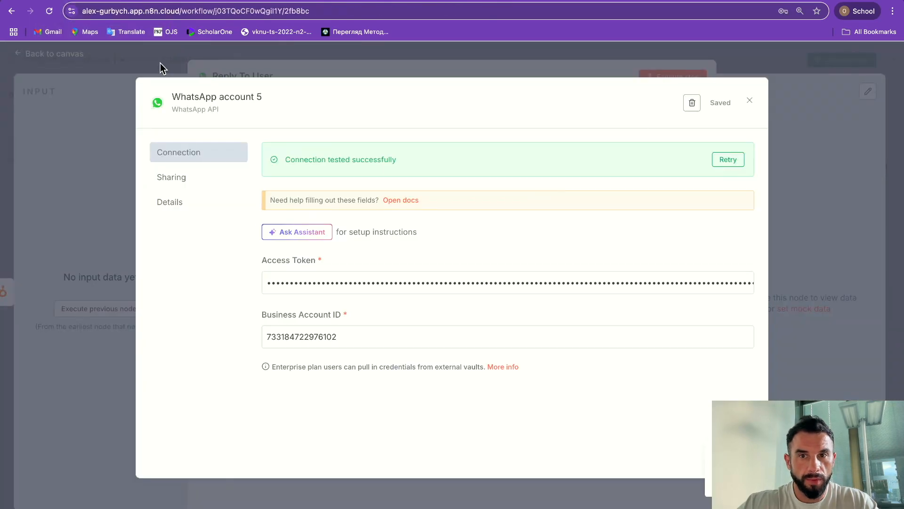
{"action": "left_click", "coordinate": [160, 63]}
Step: Set Reply To User's sender to the business phone number, matching Meta's From number
{"action": "left_click", "coordinate": [237, 263]}
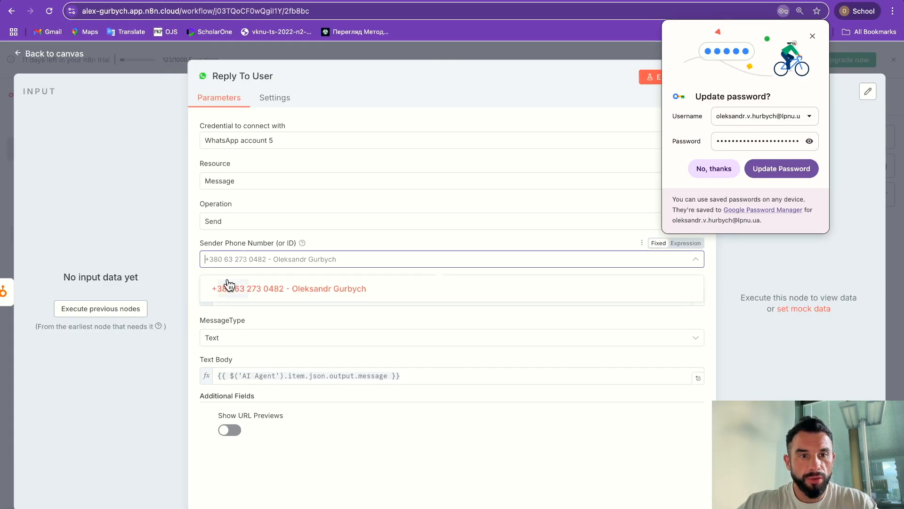
{"action": "left_click", "coordinate": [242, 288]}
{"action": "key", "text": "ctrl+Tab"}
{"action": "left_click_drag", "start_coordinate": [270, 358], "coordinate": [347, 385]}
{"action": "key", "text": "ctrl+shift+Tab"}
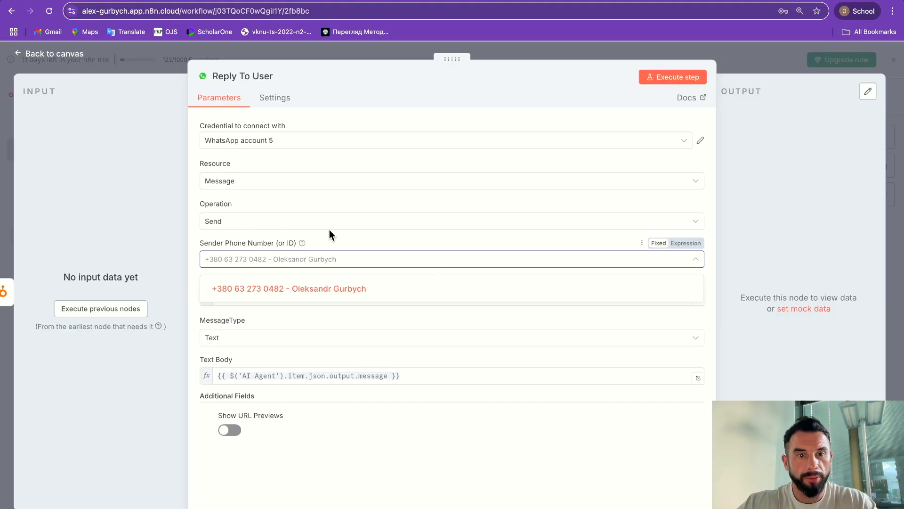
{"action": "left_click", "coordinate": [294, 288]}
{"action": "left_click", "coordinate": [171, 71]}
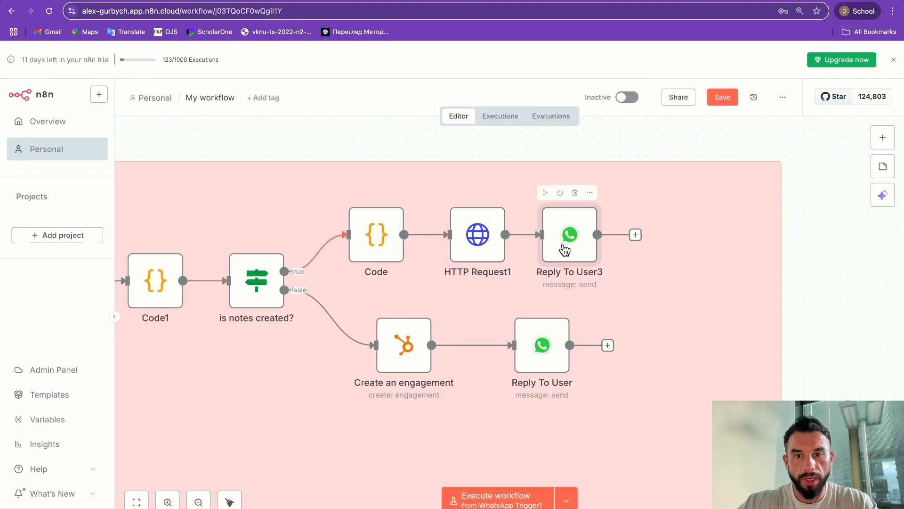
Step: Assign WhatsApp account 5 to Reply To User3 and review the Reply To User2 node
{"action": "double_click", "coordinate": [564, 249]}
{"action": "left_click", "coordinate": [274, 144]}
{"action": "left_click", "coordinate": [309, 293]}
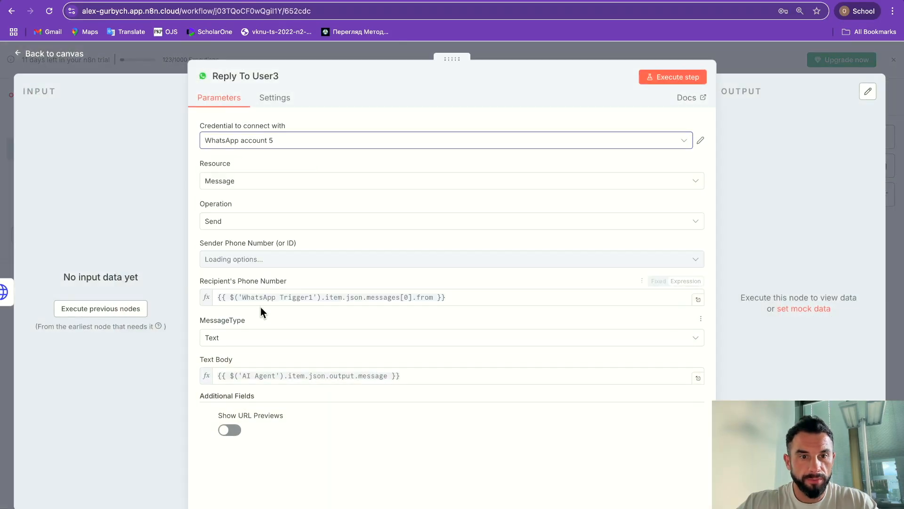
{"action": "left_click", "coordinate": [155, 70]}
{"action": "scroll", "coordinate": [362, 309], "scroll_direction": "left", "scroll_amount": 10}
{"action": "scroll", "coordinate": [362, 309], "scroll_direction": "down", "scroll_amount": 5}
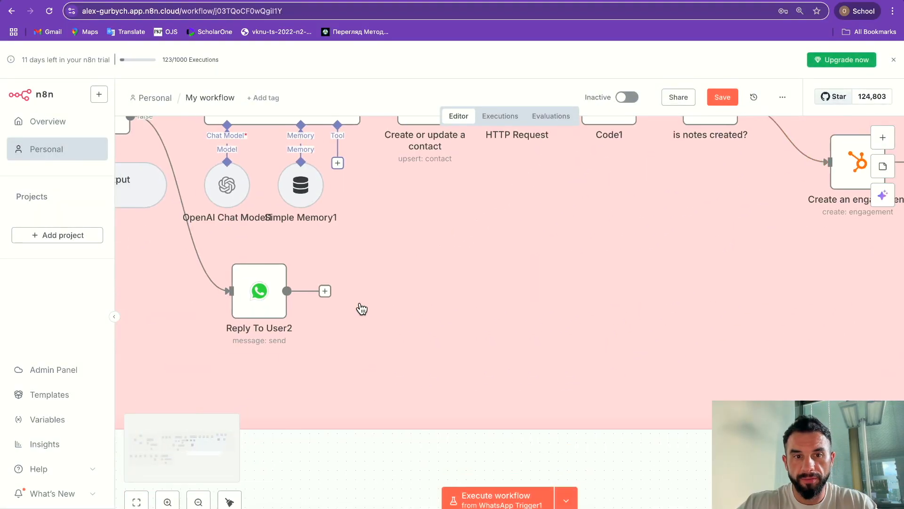
{"action": "double_click", "coordinate": [335, 295]}
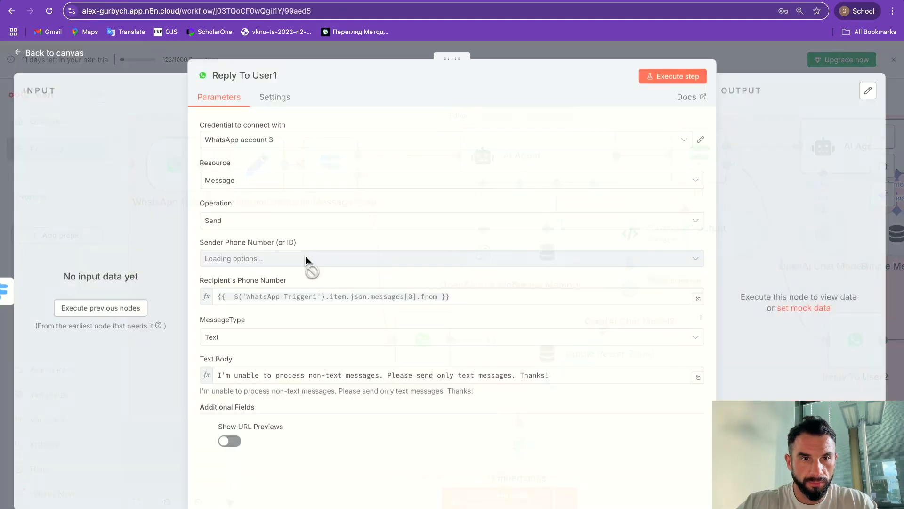
{"action": "left_click", "coordinate": [307, 258]}
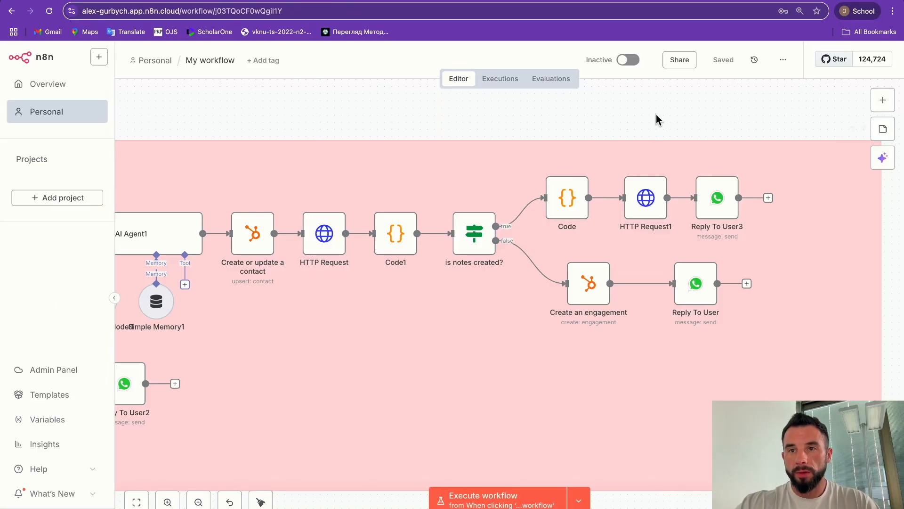
Step: Switch the workflow from Inactive to active and dismiss the Workflow activated notice
{"action": "left_click", "coordinate": [628, 59]}
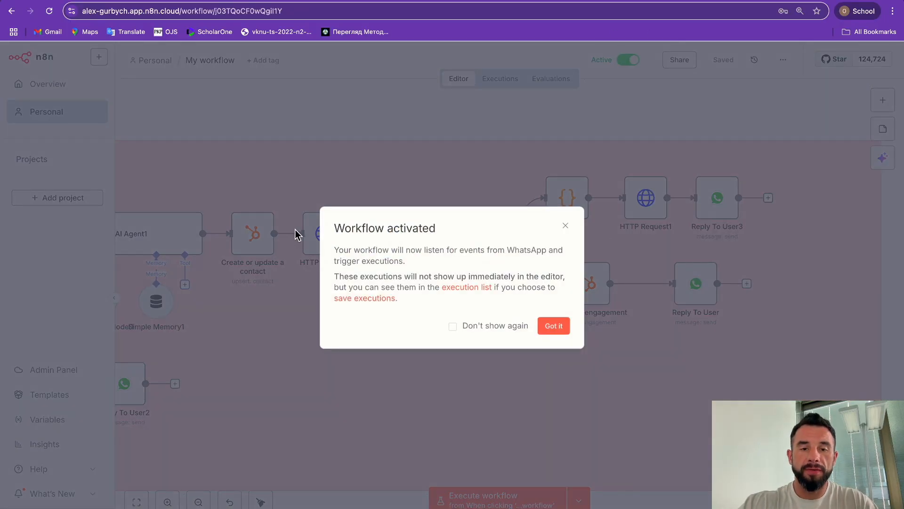
{"action": "left_click", "coordinate": [554, 326]}
{"action": "scroll", "coordinate": [399, 163], "scroll_direction": "left", "scroll_amount": 15}
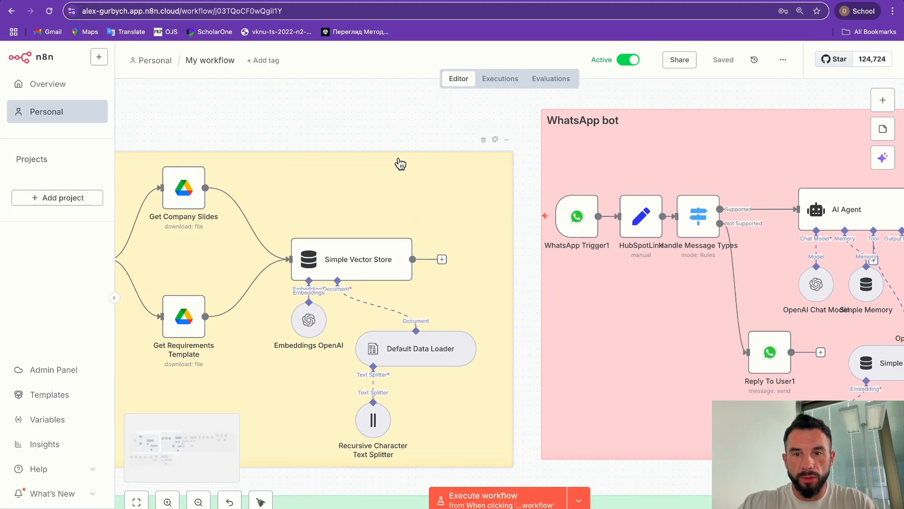
{"action": "mouse_move", "coordinate": [584, 198]}
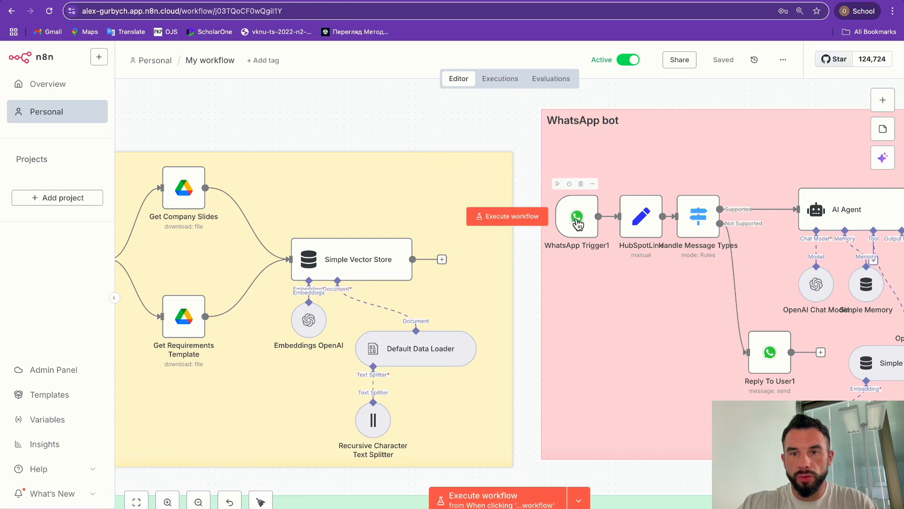
{"action": "scroll", "coordinate": [659, 245], "scroll_direction": "right", "scroll_amount": 10}
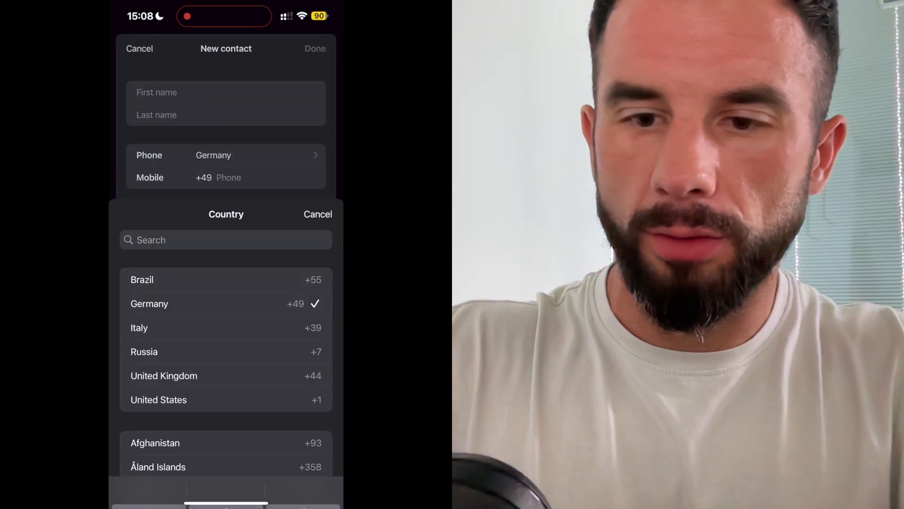
Step: Search the New contact country list for 'uk' to find Ukraine
{"action": "left_click", "coordinate": [137, 76]}
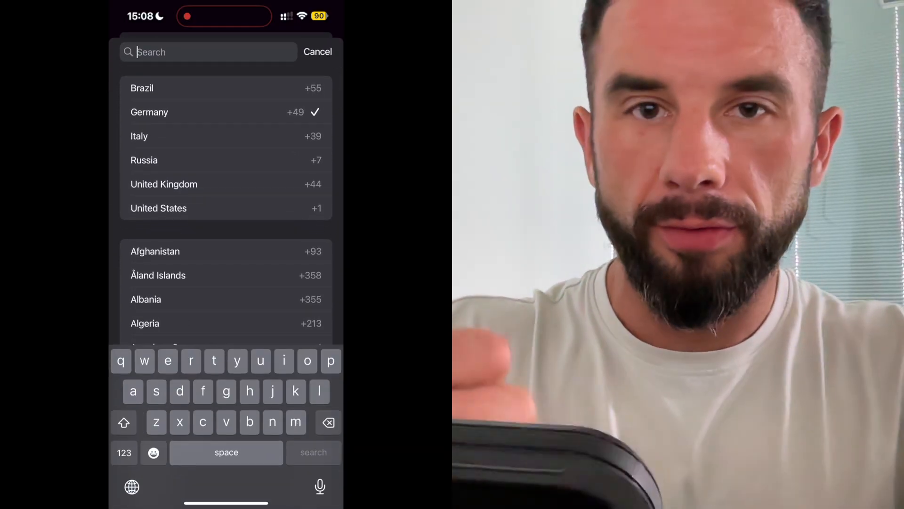
{"action": "type", "text": "uk"}
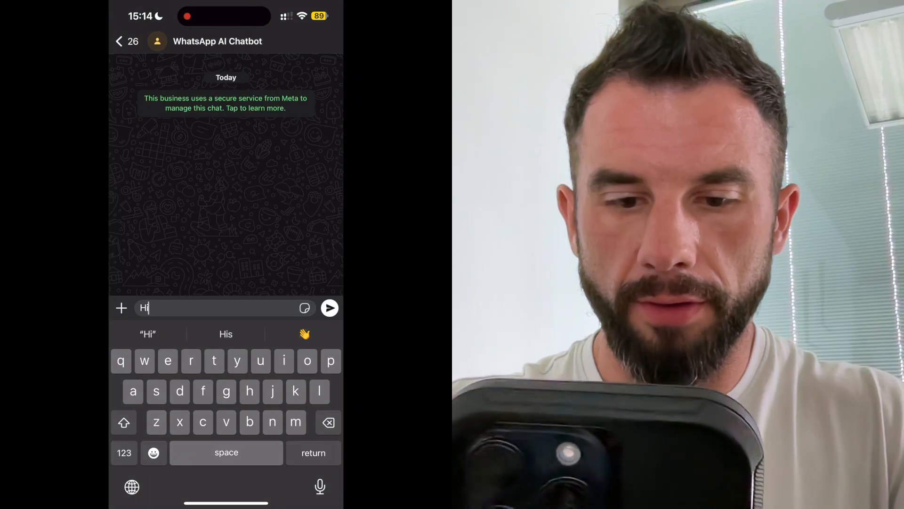
Step: Send 'Hi there', then 'yes, please, tell me more about education programs'
{"action": "type", "text": "there"}
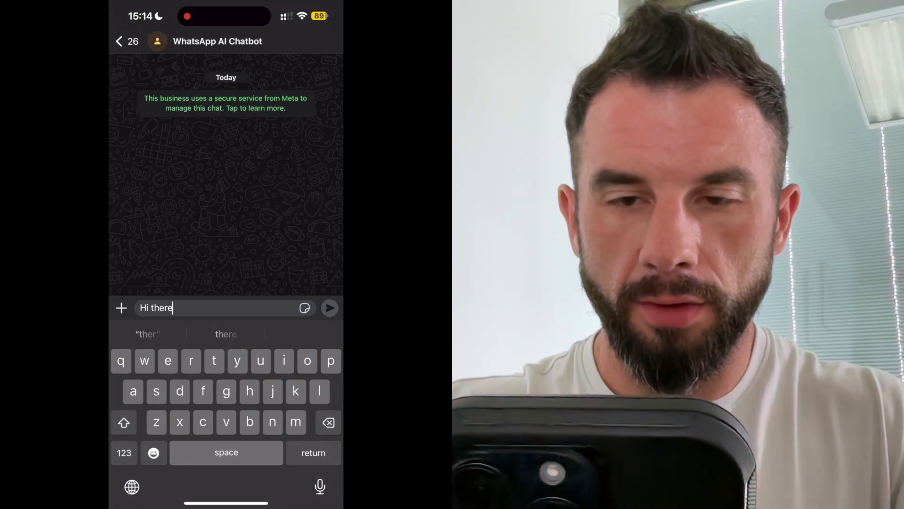
{"action": "left_click", "coordinate": [330, 307]}
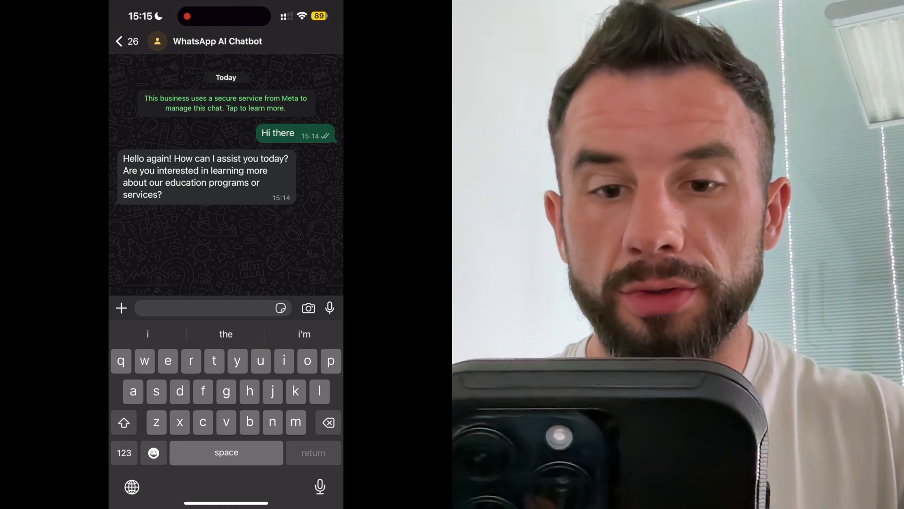
{"action": "type", "text": "yes, please,"}
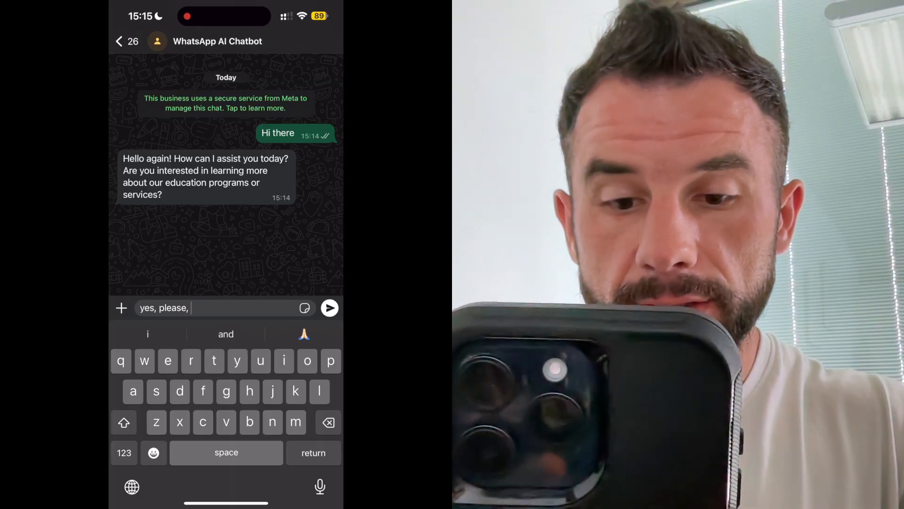
{"action": "type", "text": " tell m"}
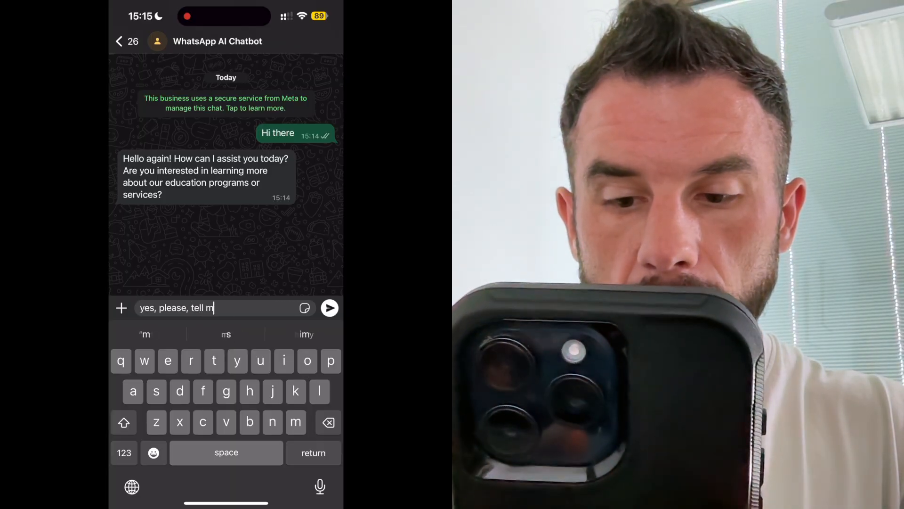
{"action": "type", "text": "e more about "}
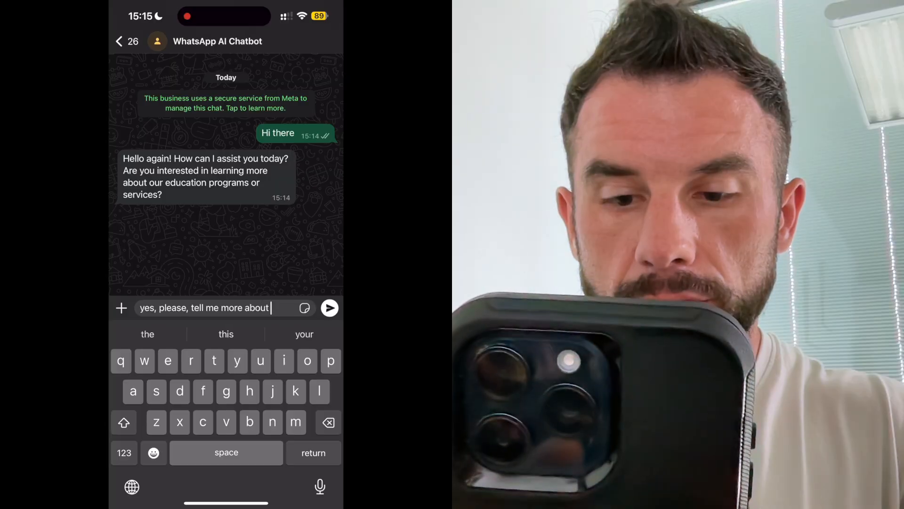
{"action": "type", "text": "education "}
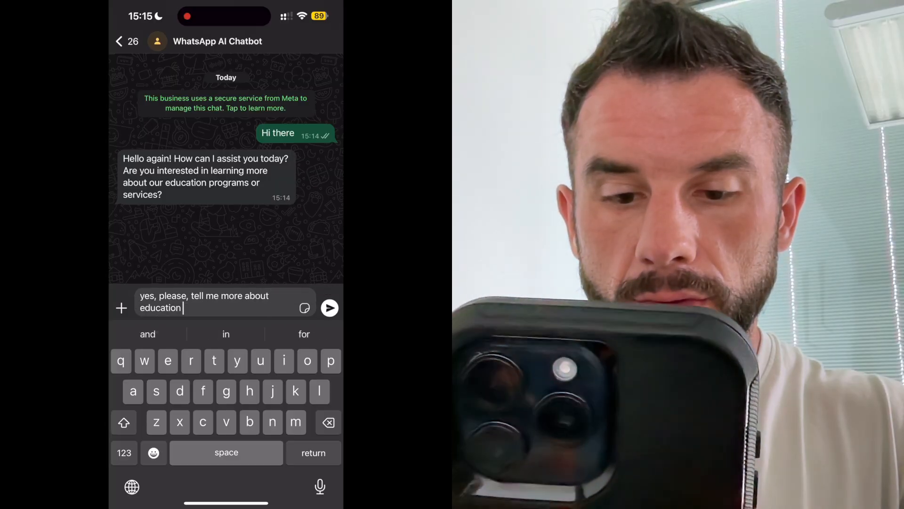
{"action": "type", "text": "programs"}
{"action": "left_click", "coordinate": [329, 307]}
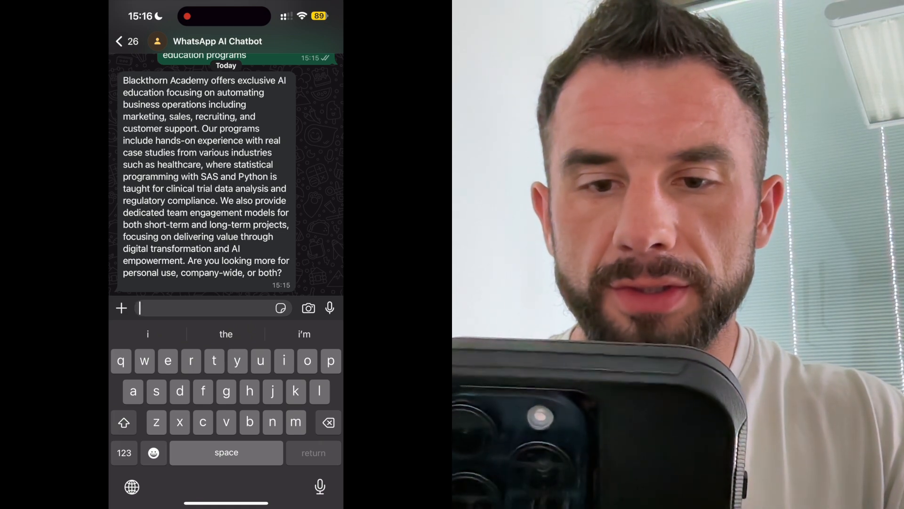
Step: Reply: company-wide recruitment and customer support automation, by end of summer, solely those two areas
{"action": "scroll", "coordinate": [226, 179], "scroll_direction": "down", "scroll_amount": 1}
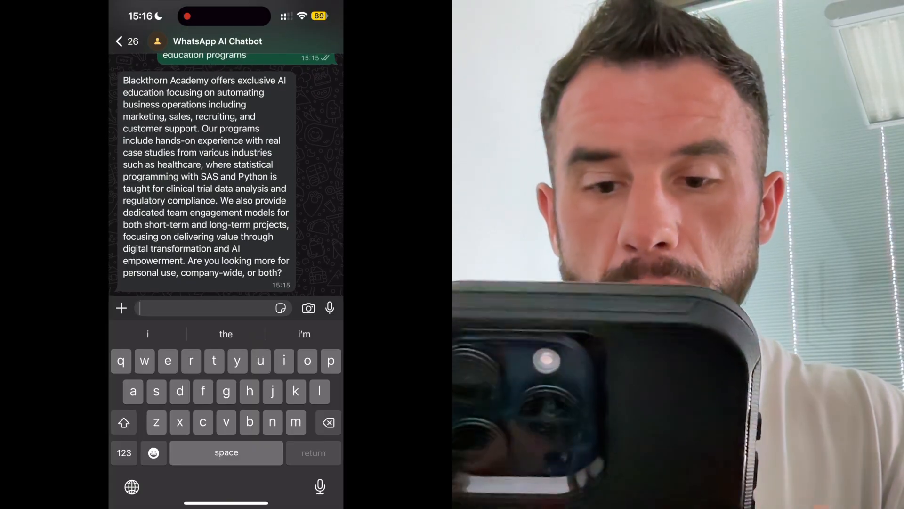
{"action": "type", "text": "company-wide"}
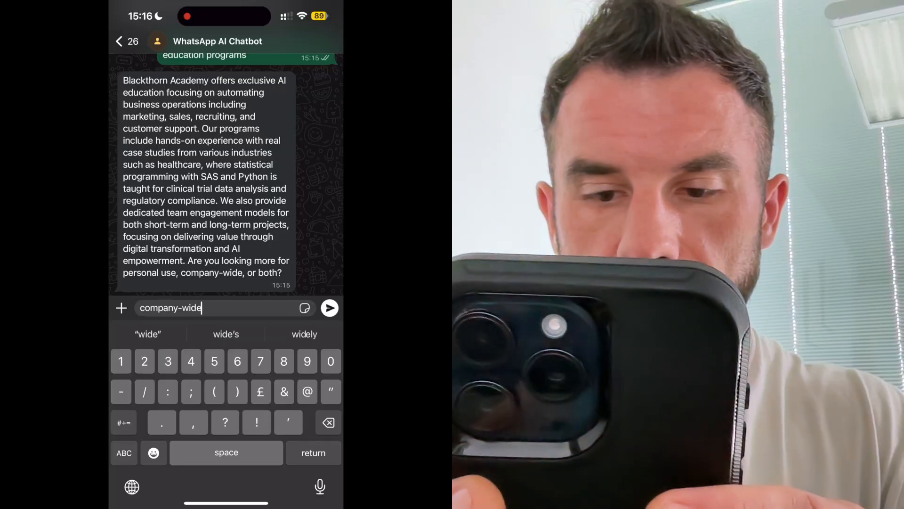
{"action": "type", "text": ", I want to"}
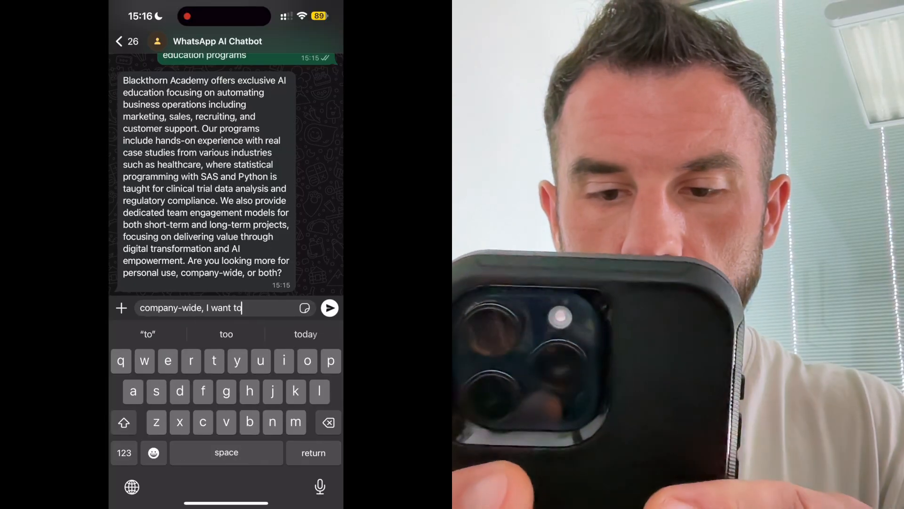
{"action": "type", "text": " automate recruitment and customer support"}
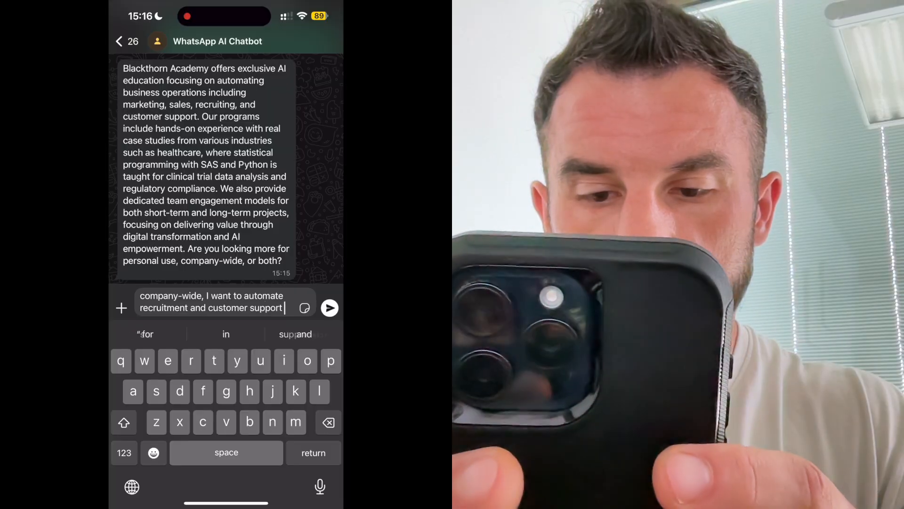
{"action": "left_click", "coordinate": [330, 308]}
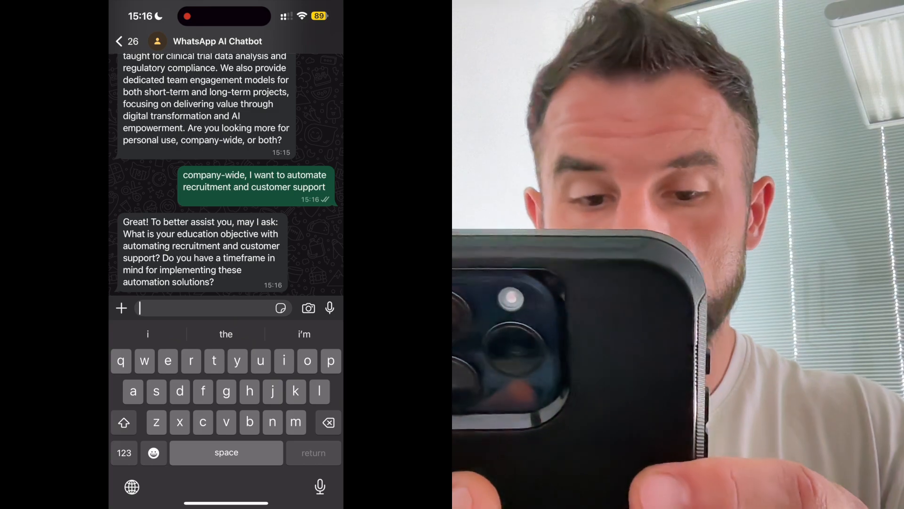
{"action": "type", "text": "I want to"}
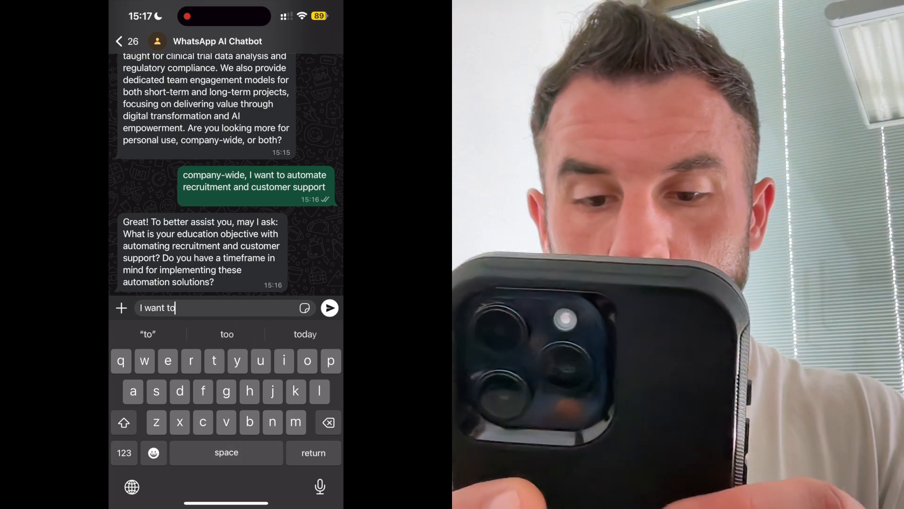
{"action": "type", "text": " auto"}
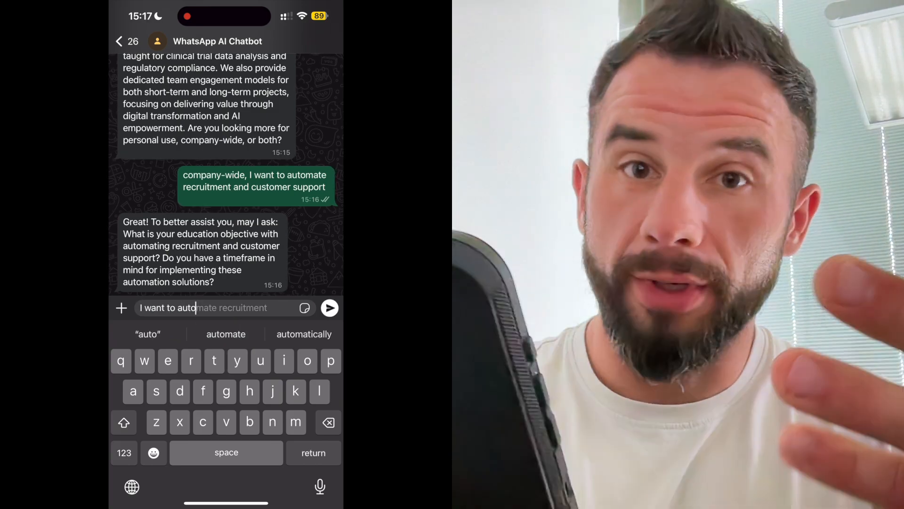
{"action": "type", "text": "mate the processes"}
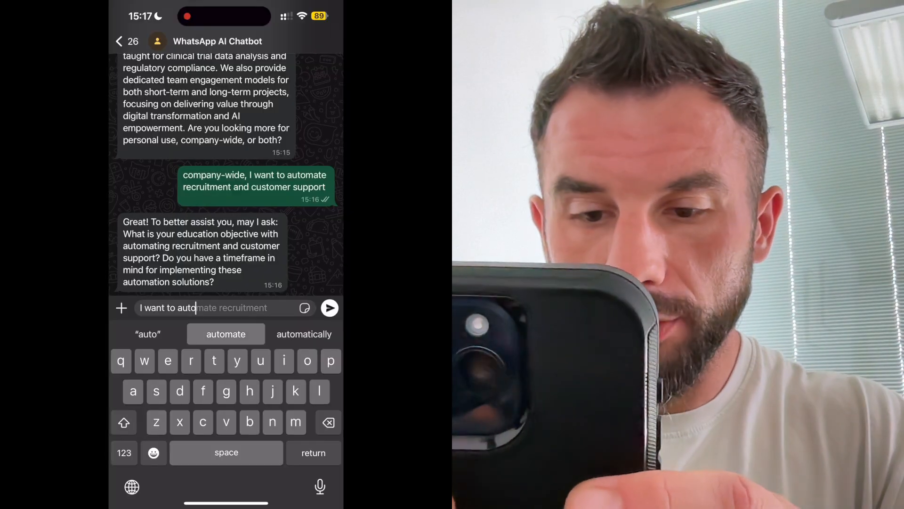
{"action": "type", "text": " b"}
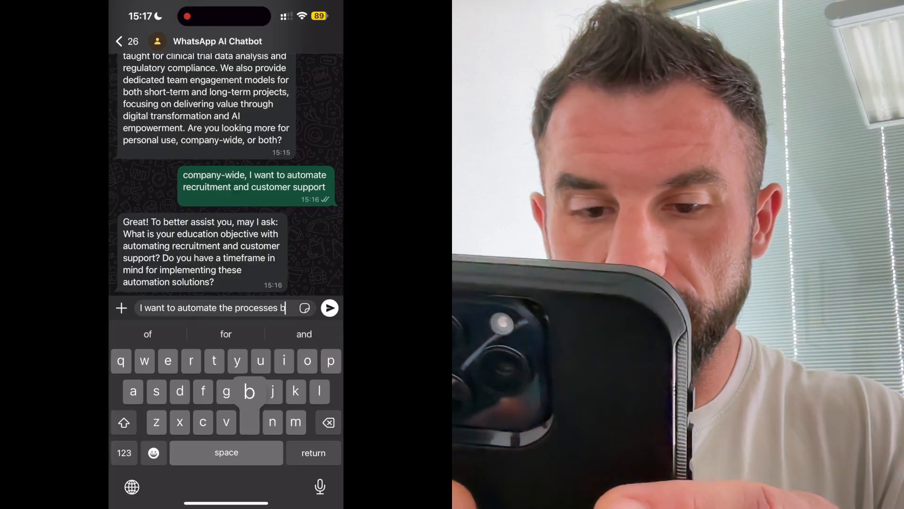
{"action": "type", "text": "y the end of this summ"}
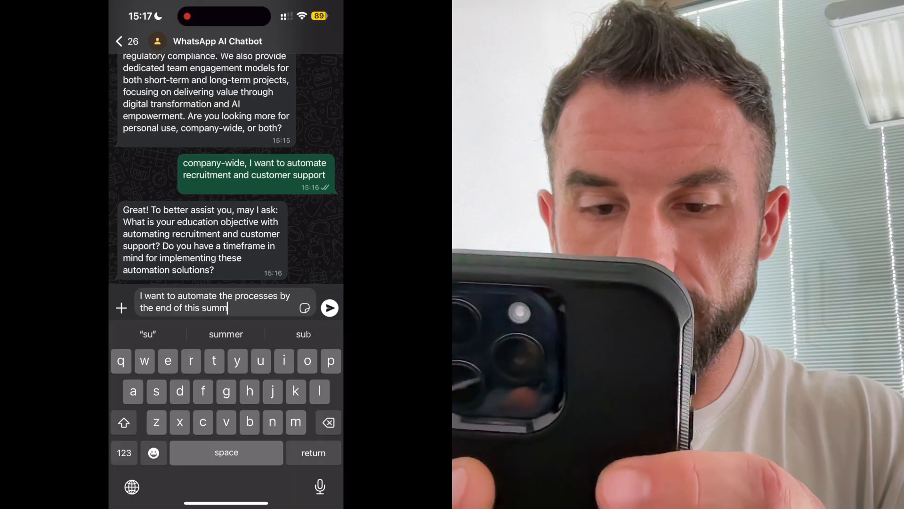
{"action": "type", "text": "er and teach m"}
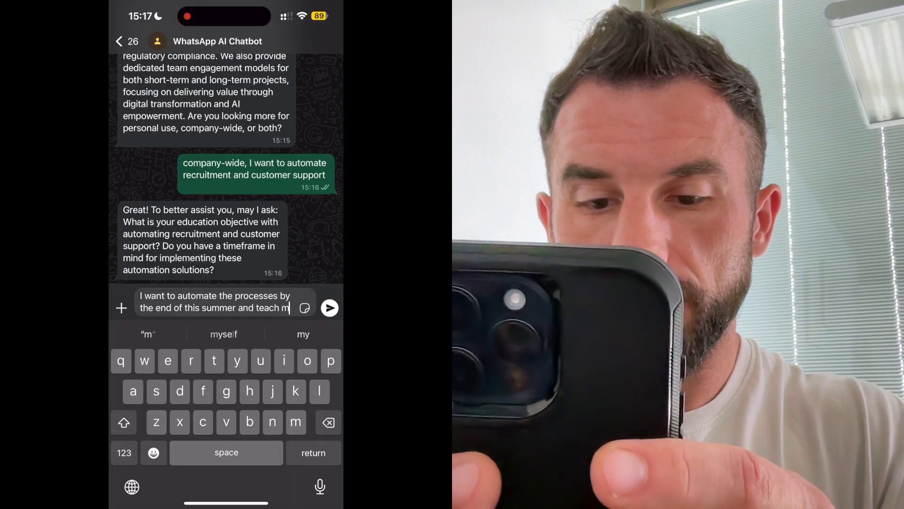
{"action": "type", "text": "y teams to do it"}
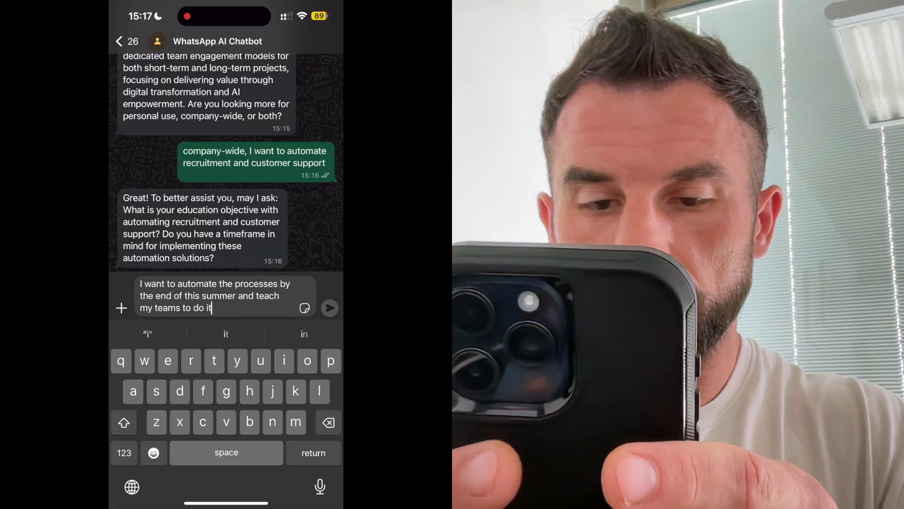
{"action": "left_click", "coordinate": [330, 308]}
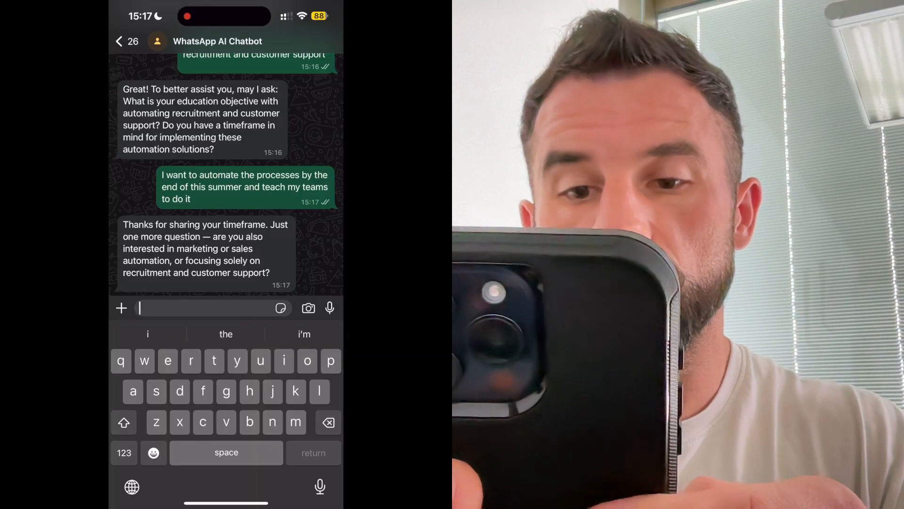
{"action": "type", "text": "so"}
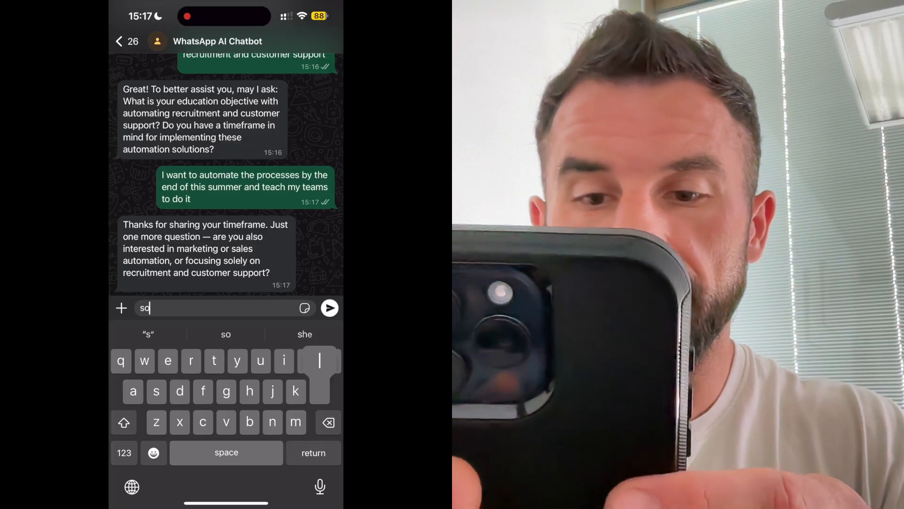
{"action": "type", "text": "lel"}
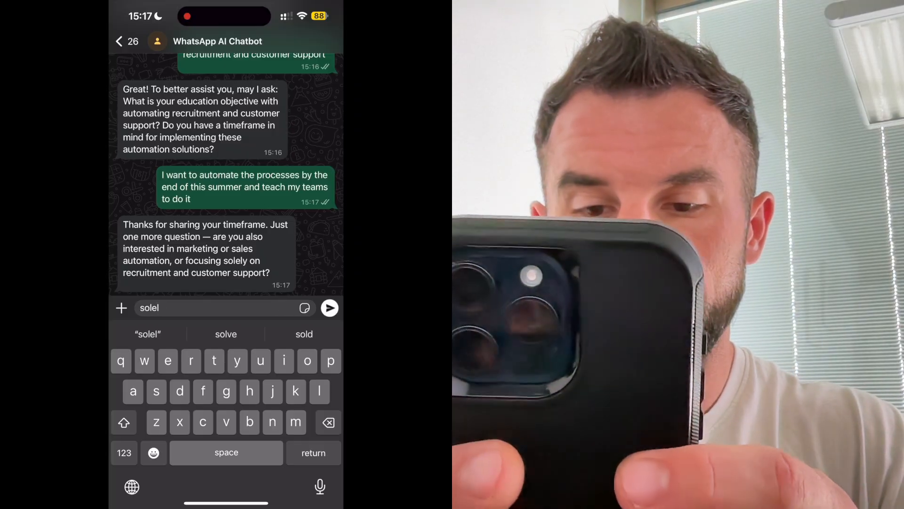
{"action": "key", "text": "BackSpace"}
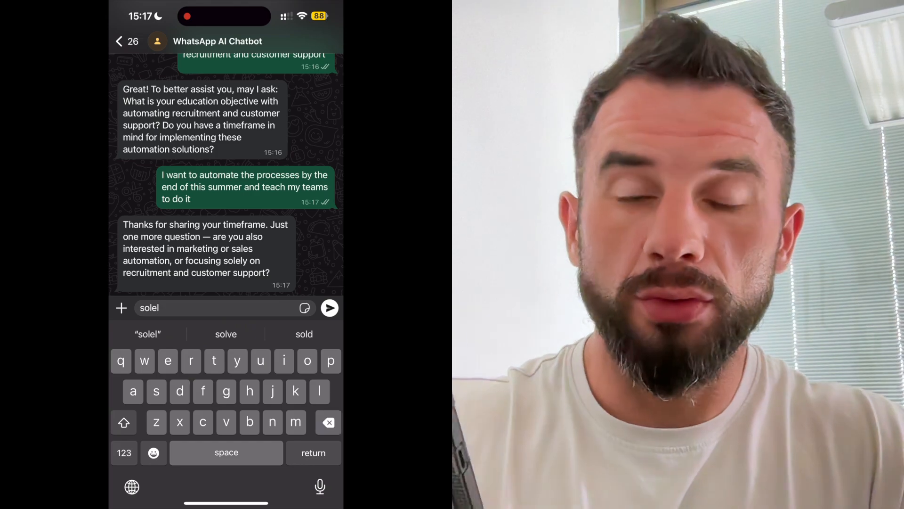
{"action": "type", "text": "ly on "}
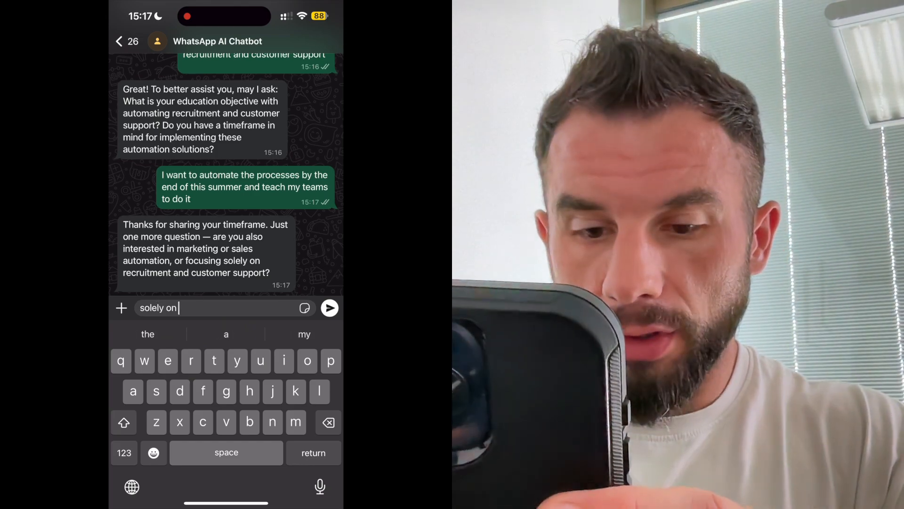
{"action": "type", "text": "recruitment a"}
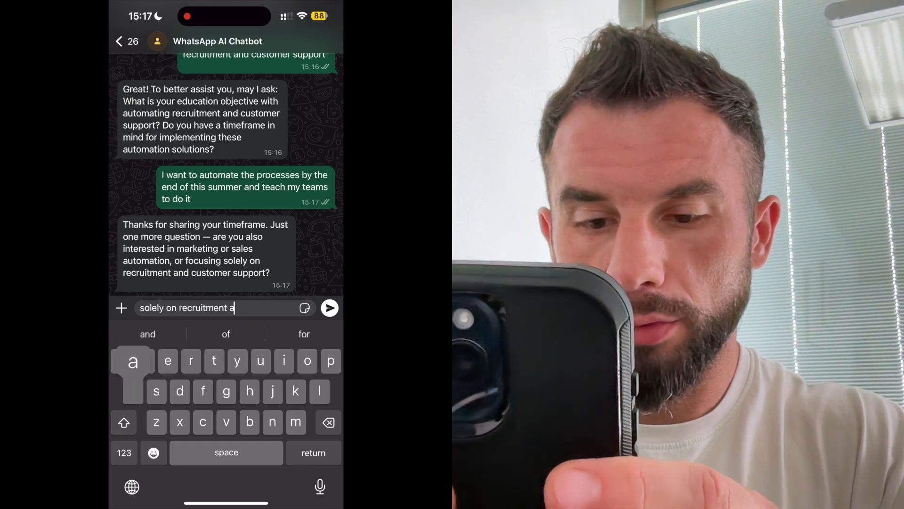
{"action": "type", "text": "nd customer service"}
{"action": "left_click", "coordinate": [329, 308]}
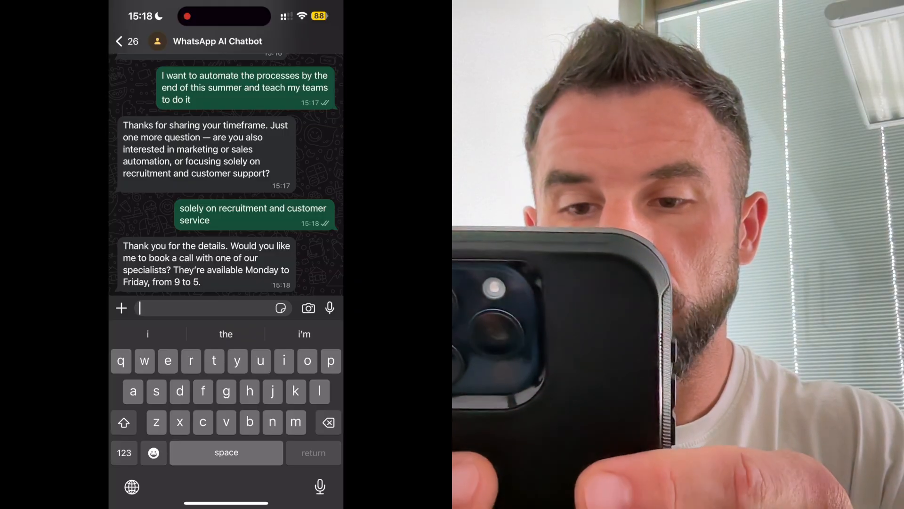
Step: Send 'yes, please', share the e-mail address, and open the meetings-eu1.hubspot.com booking link
{"action": "type", "text": "yes, pl"}
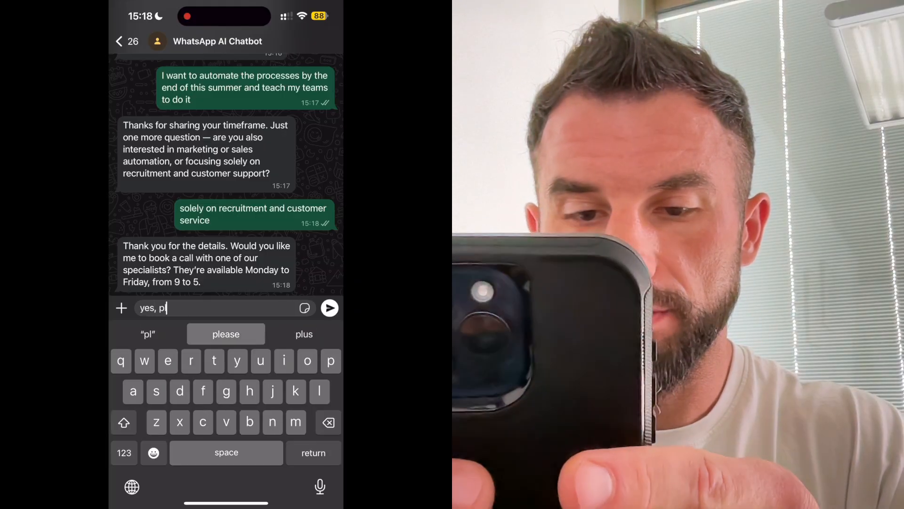
{"action": "left_click", "coordinate": [226, 334]}
{"action": "left_click", "coordinate": [329, 308]}
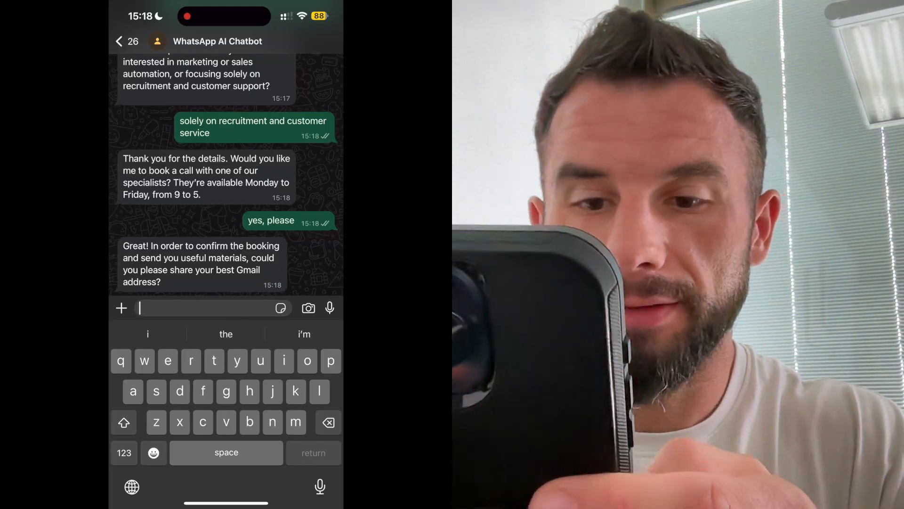
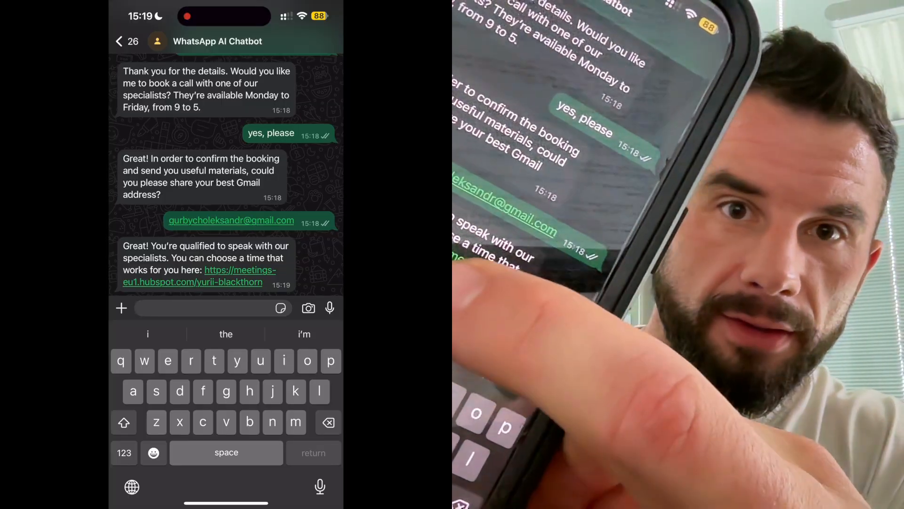
{"action": "left_click", "coordinate": [240, 282]}
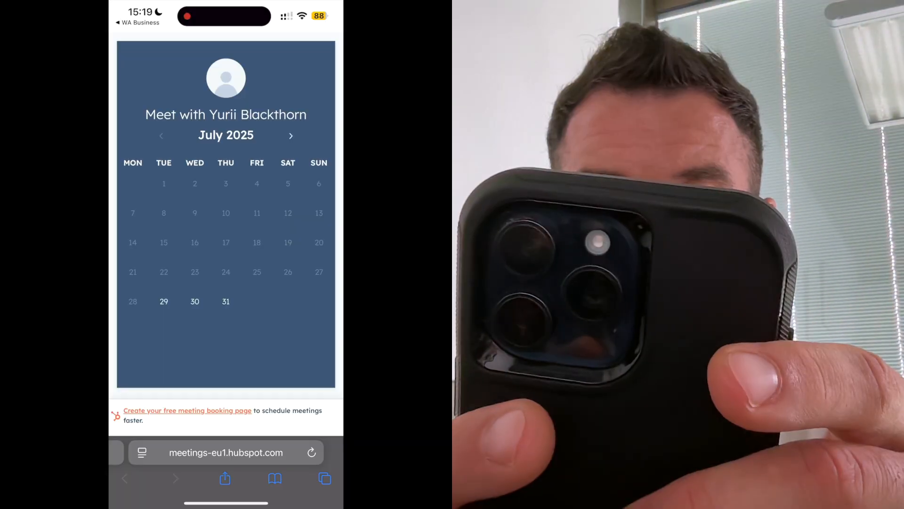
Step: Book 29 July 2025 at 15:45 with autofilled details, confirm, then view HubSpot Contacts
{"action": "left_click", "coordinate": [164, 301]}
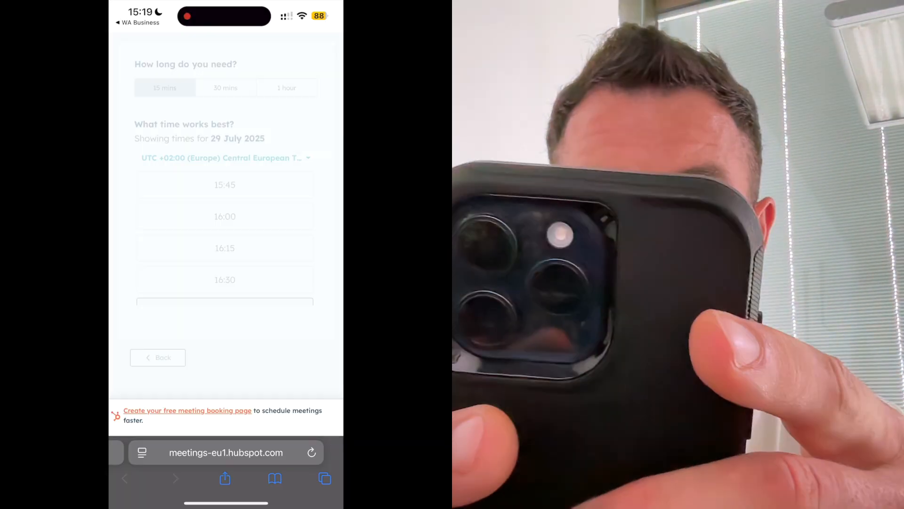
{"action": "left_click", "coordinate": [225, 185]}
{"action": "left_click", "coordinate": [226, 123]}
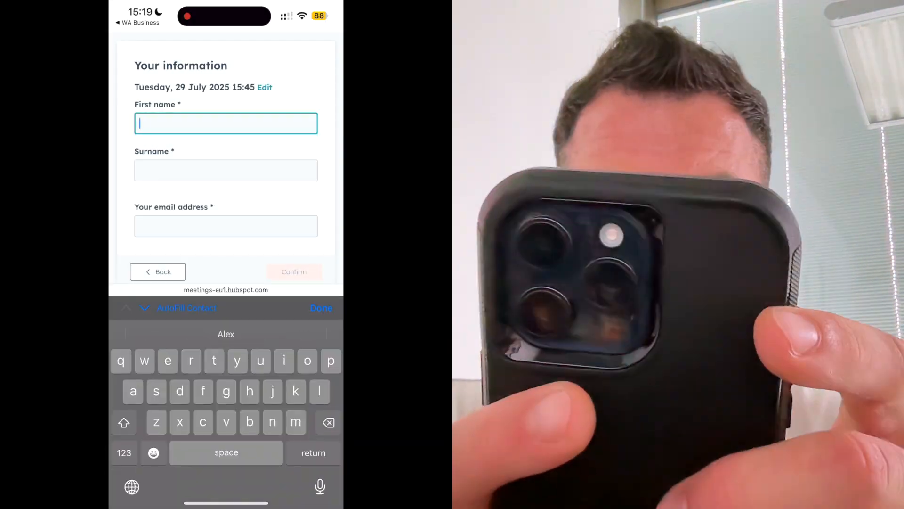
{"action": "left_click", "coordinate": [226, 333]}
{"action": "left_click", "coordinate": [321, 308]}
{"action": "left_click", "coordinate": [294, 274]}
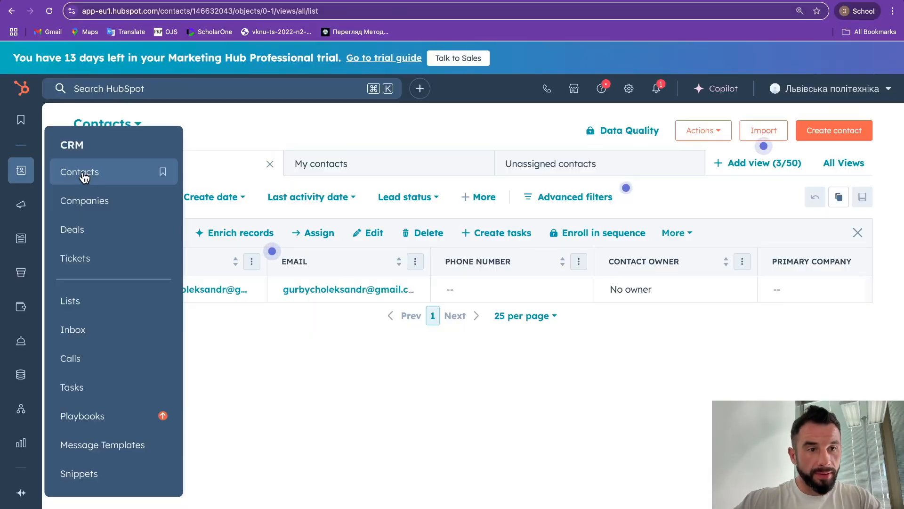
{"action": "left_click", "coordinate": [81, 172]}
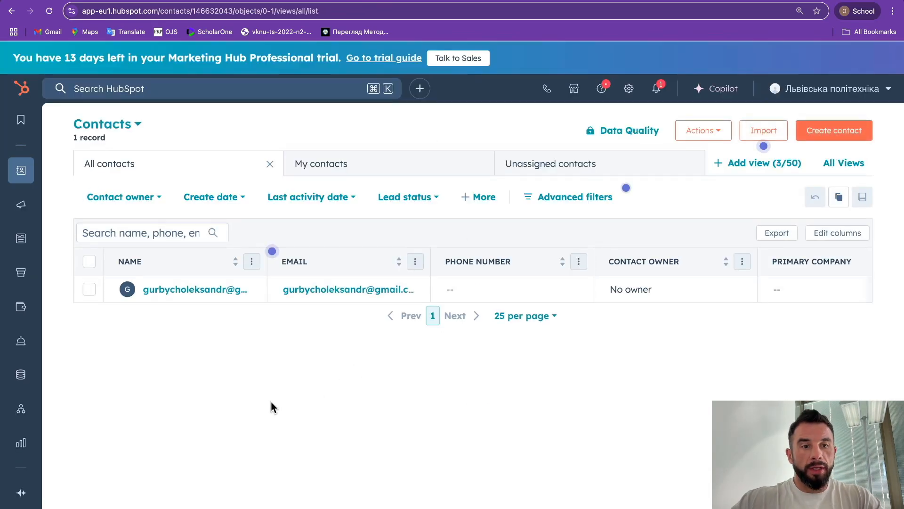
Step: Select the new contact in HubSpot and check the unread notification about its meeting booking attempt
{"action": "left_click", "coordinate": [89, 291]}
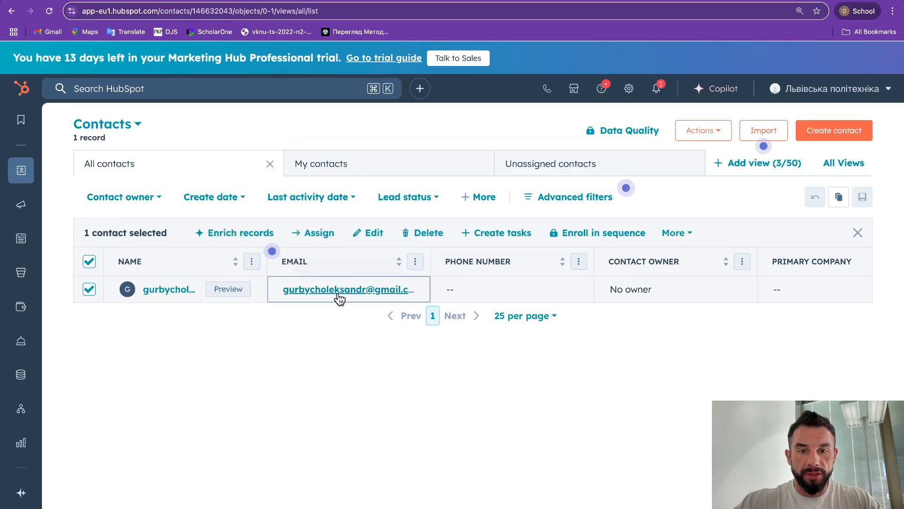
{"action": "left_click", "coordinate": [657, 89]}
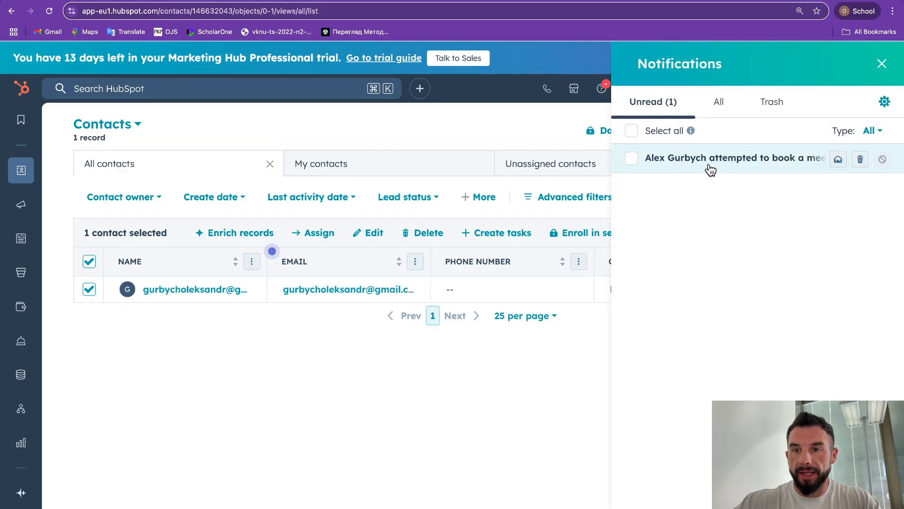
{"action": "mouse_move", "coordinate": [683, 168]}
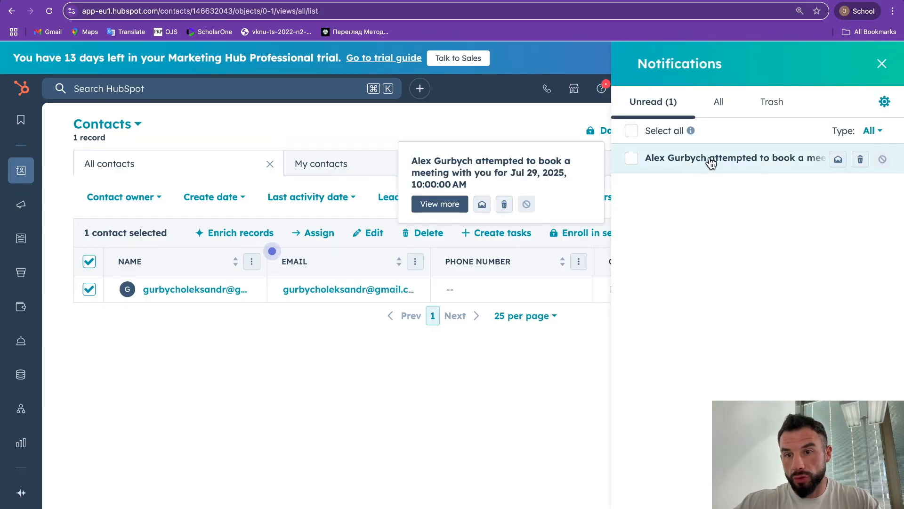